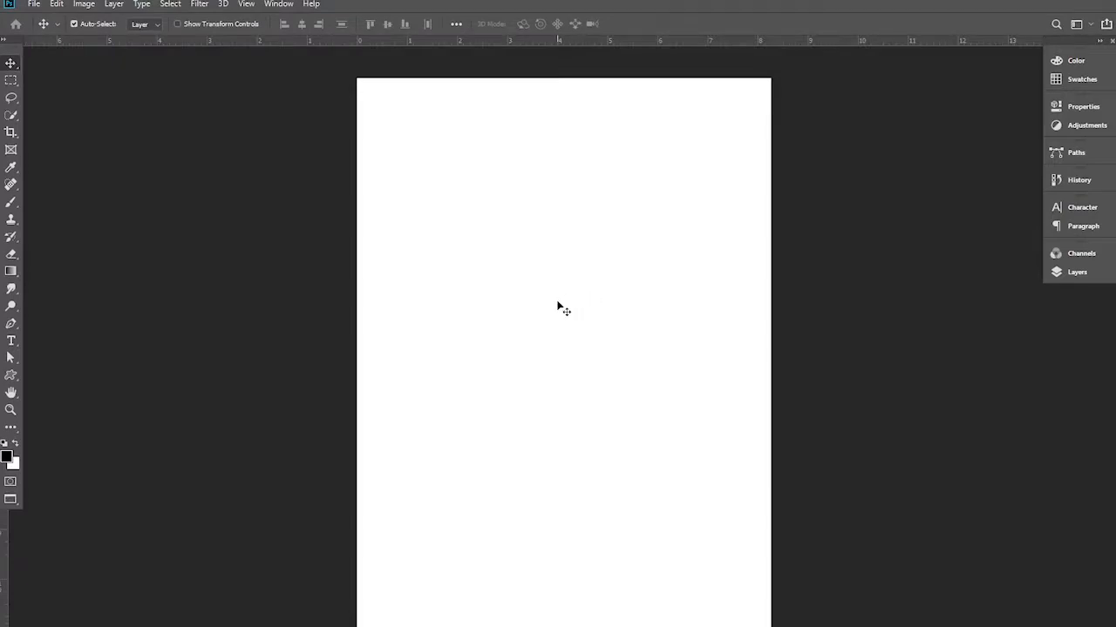
- Place the sneaker image pngwing.com (6) from Downloads onto the blank portrait canvas
{"action": "left_click", "coordinate": [1091, 273]}
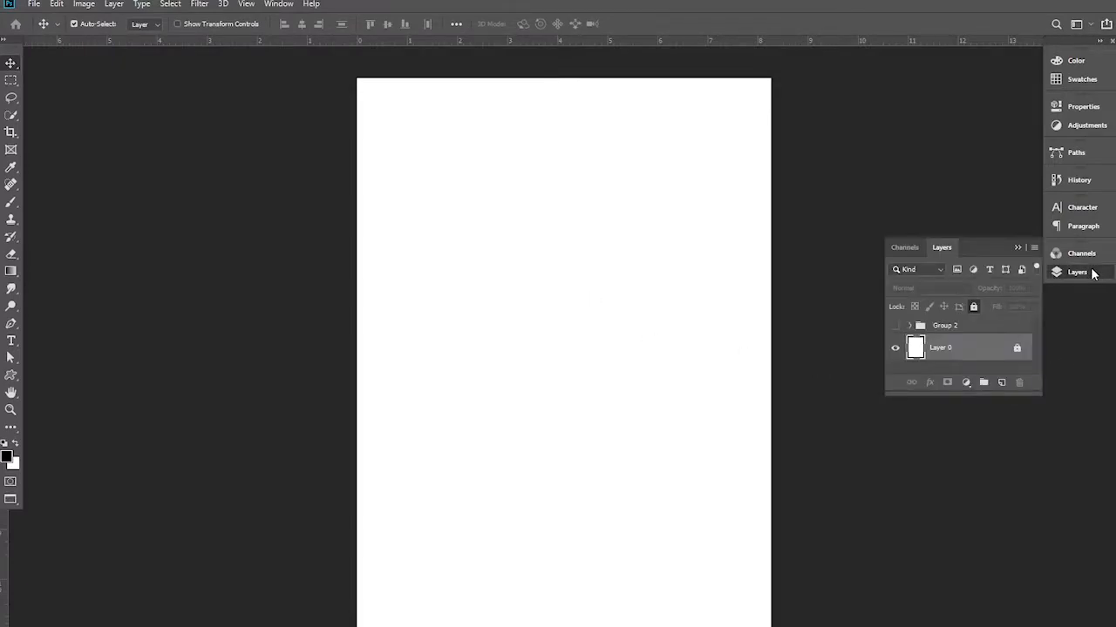
{"action": "left_click", "coordinate": [1015, 250]}
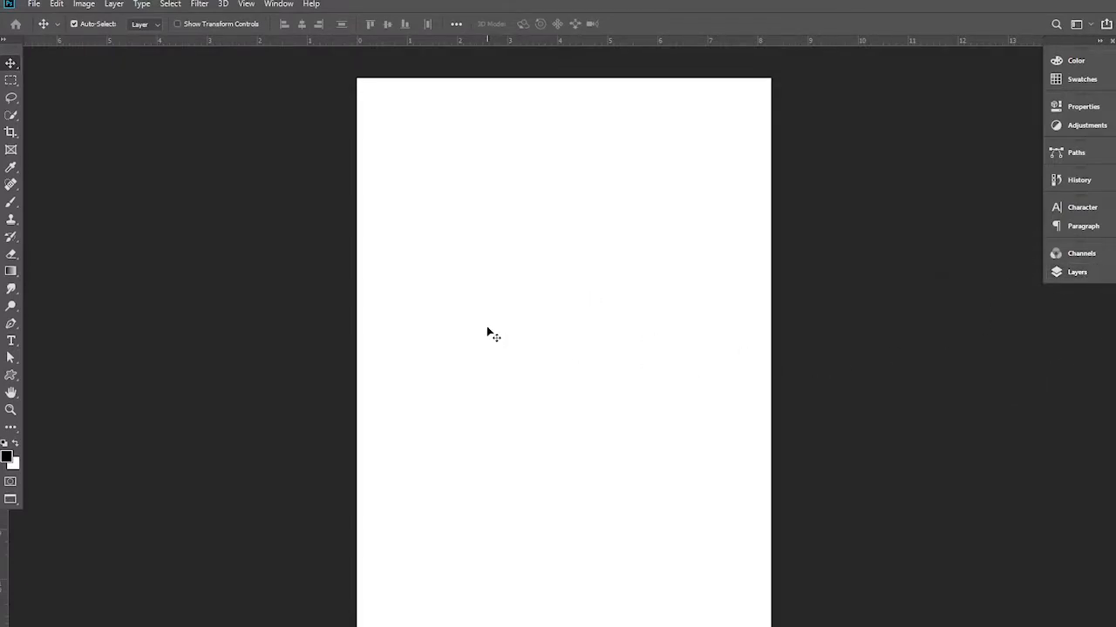
{"action": "left_click", "coordinate": [34, 4]}
{"action": "left_click", "coordinate": [100, 253]}
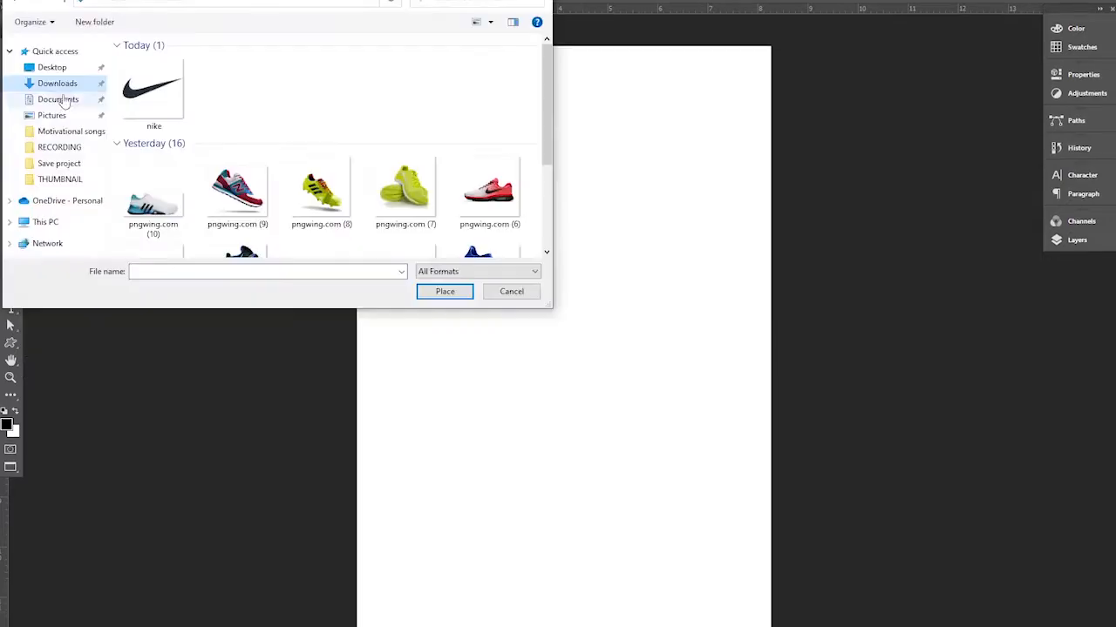
{"action": "scroll", "coordinate": [406, 187], "scroll_direction": "down", "scroll_amount": 1}
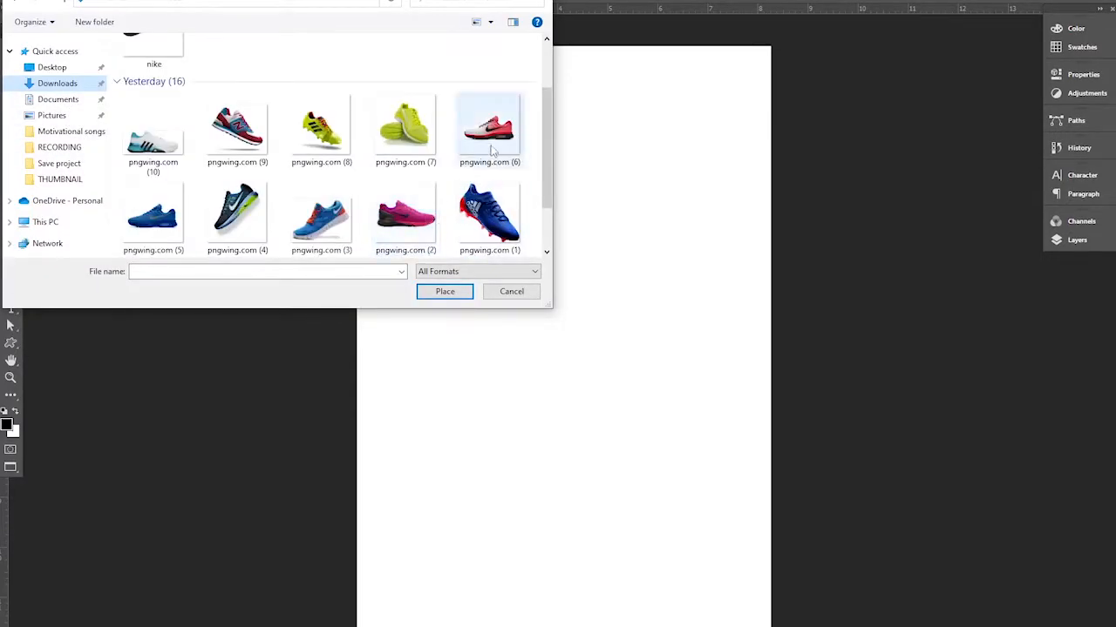
{"action": "left_click", "coordinate": [489, 130]}
{"action": "left_click", "coordinate": [459, 293]}
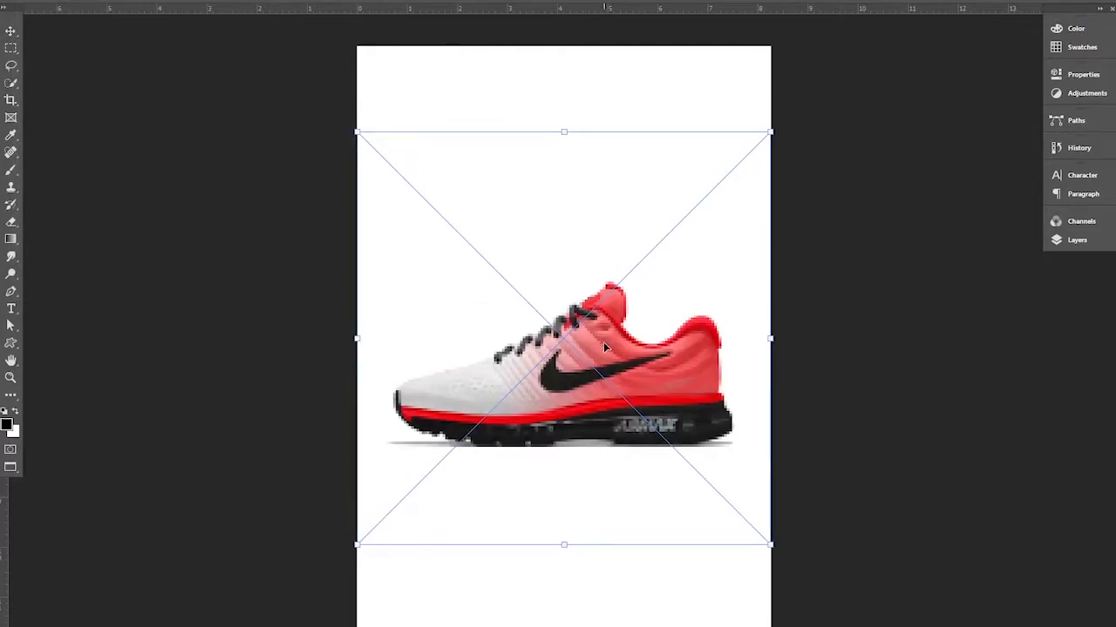
{"action": "key", "text": "Return"}
- Rasterize the placed sneaker layer
{"action": "left_click", "coordinate": [600, 408]}
{"action": "left_click_drag", "start_coordinate": [428, 387], "coordinate": [469, 379]}
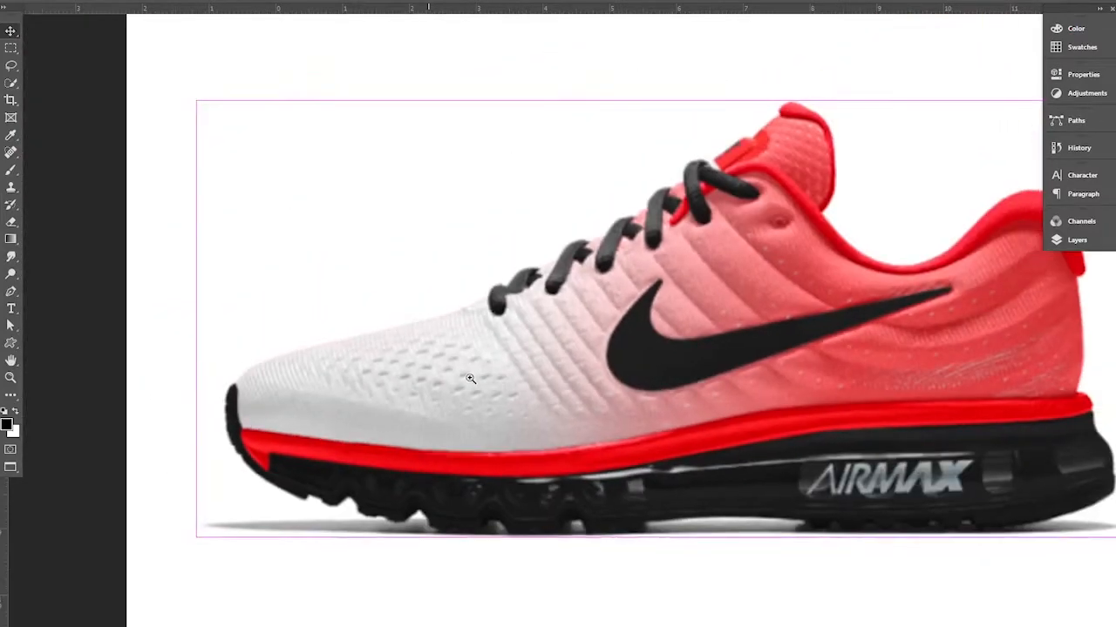
{"action": "left_click_drag", "start_coordinate": [831, 453], "coordinate": [719, 398]}
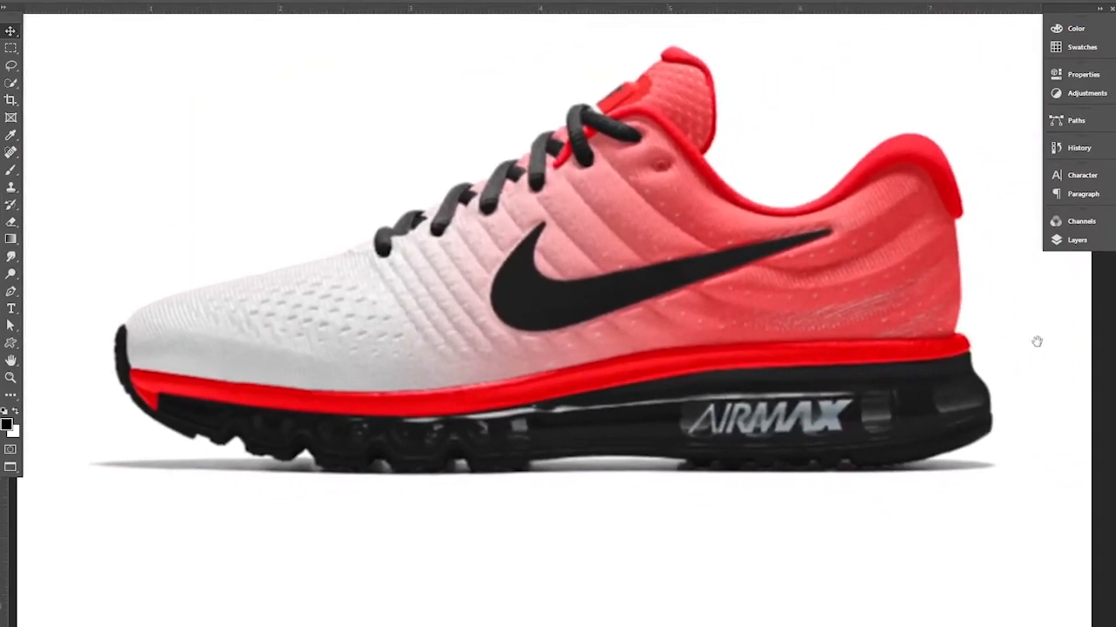
{"action": "left_click", "coordinate": [1078, 240]}
{"action": "right_click", "coordinate": [1002, 304]}
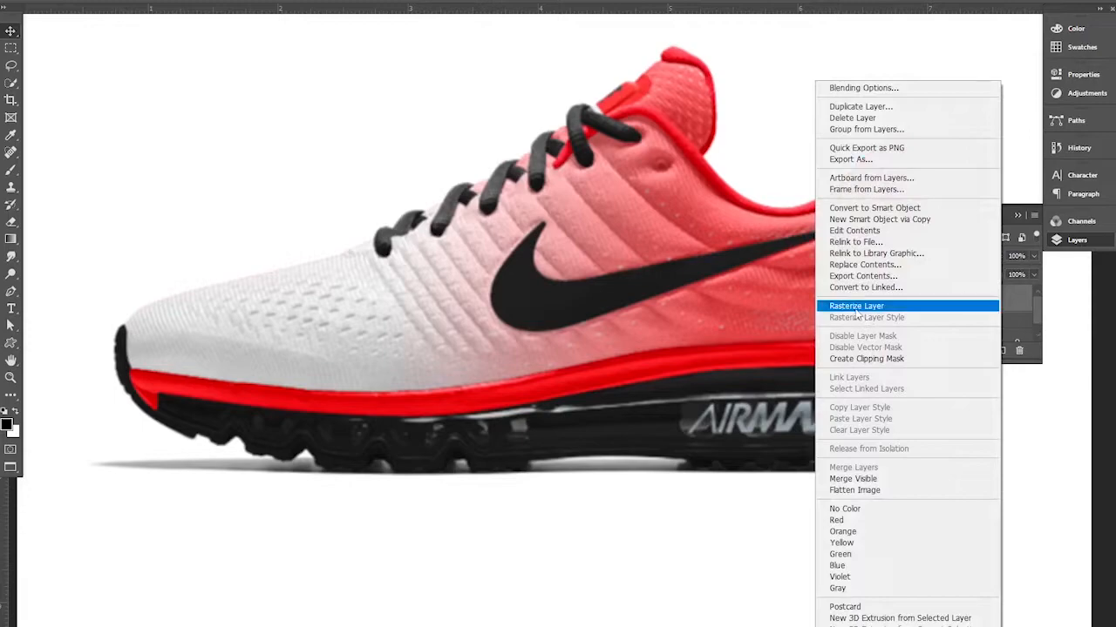
{"action": "left_click", "coordinate": [915, 306]}
- Delete the grey ground shadow under the shoe's toe with a feathered Lasso selection
{"action": "left_click_drag", "start_coordinate": [541, 393], "coordinate": [529, 379]}
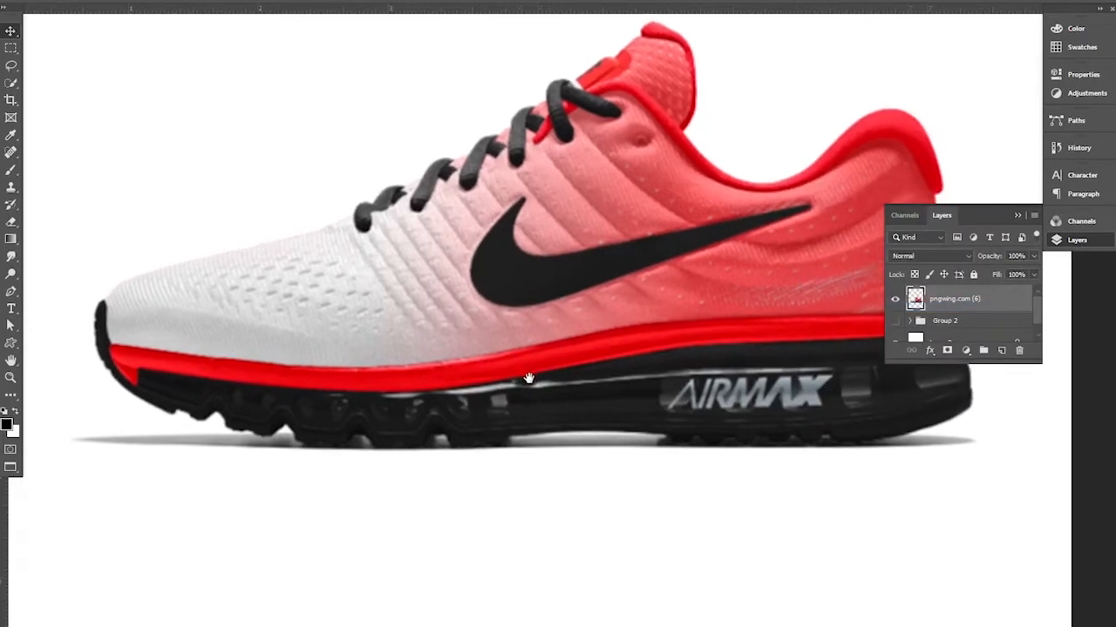
{"action": "left_click", "coordinate": [12, 68]}
{"action": "right_click", "coordinate": [11, 68]}
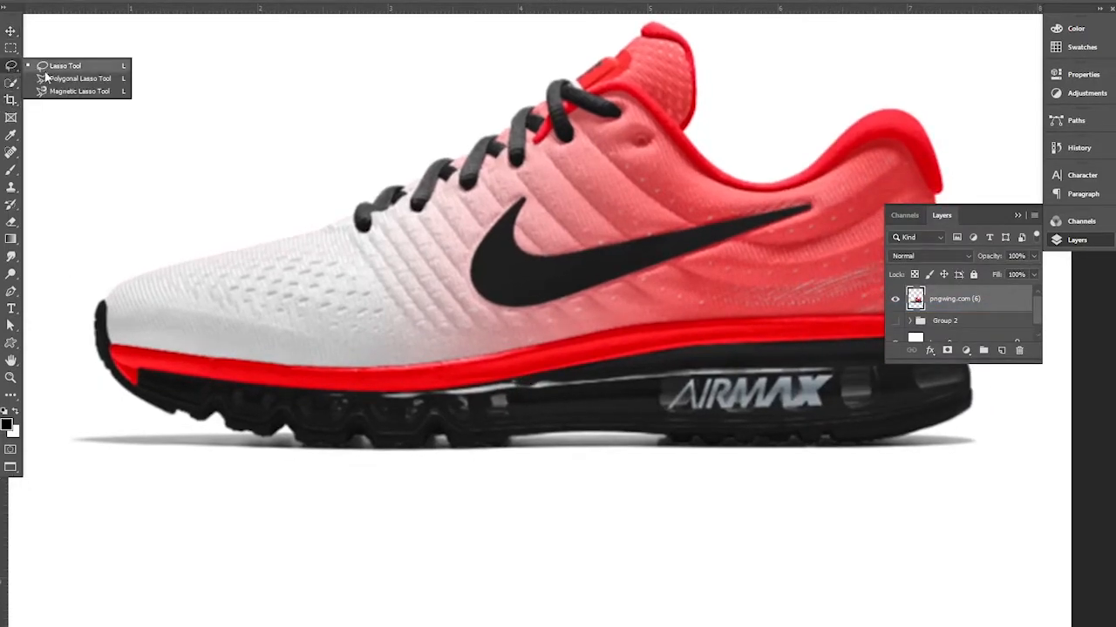
{"action": "left_click", "coordinate": [45, 70]}
{"action": "mouse_move", "coordinate": [275, 435]}
{"action": "left_mouse_down"}
{"action": "mouse_move", "coordinate": [326, 451]}
{"action": "mouse_move", "coordinate": [604, 381]}
{"action": "mouse_move", "coordinate": [624, 394]}
{"action": "mouse_move", "coordinate": [105, 416]}
{"action": "mouse_move", "coordinate": [90, 373]}
{"action": "mouse_move", "coordinate": [464, 372]}
{"action": "left_mouse_up"}
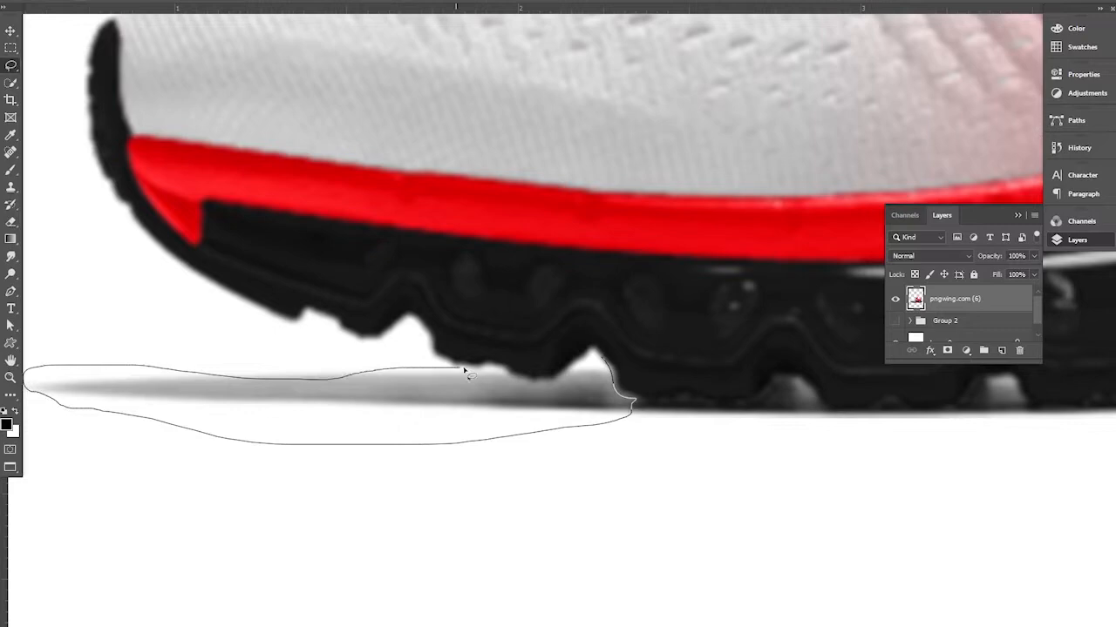
{"action": "left_click_drag", "start_coordinate": [604, 362], "coordinate": [606, 364]}
{"action": "right_click", "coordinate": [452, 168]}
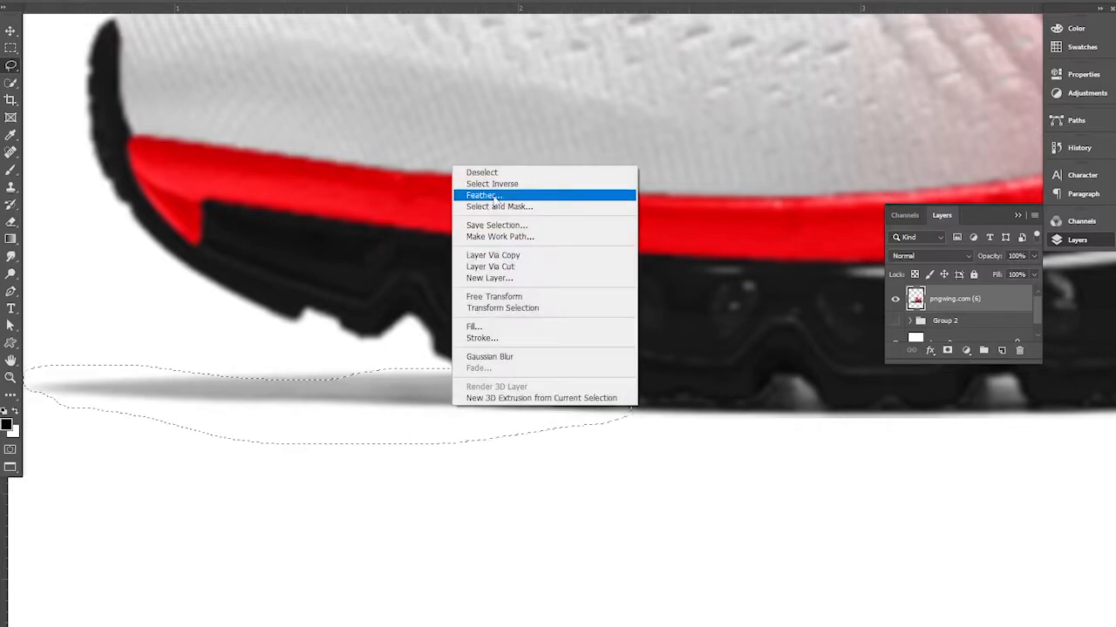
{"action": "left_click", "coordinate": [491, 190]}
{"action": "key", "text": "Return"}
{"action": "key", "text": "Delete"}
{"action": "key", "text": "ctrl+d"}
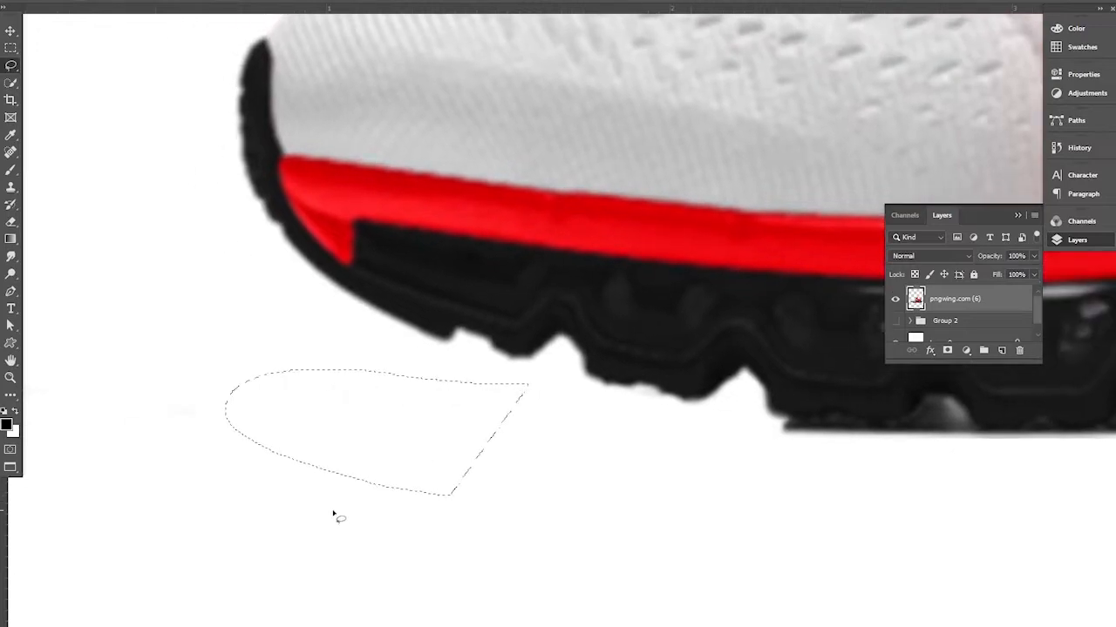
- Lasso and delete the grey shadow remaining around the forefoot treads
{"action": "left_click_drag", "start_coordinate": [336, 515], "coordinate": [282, 399]}
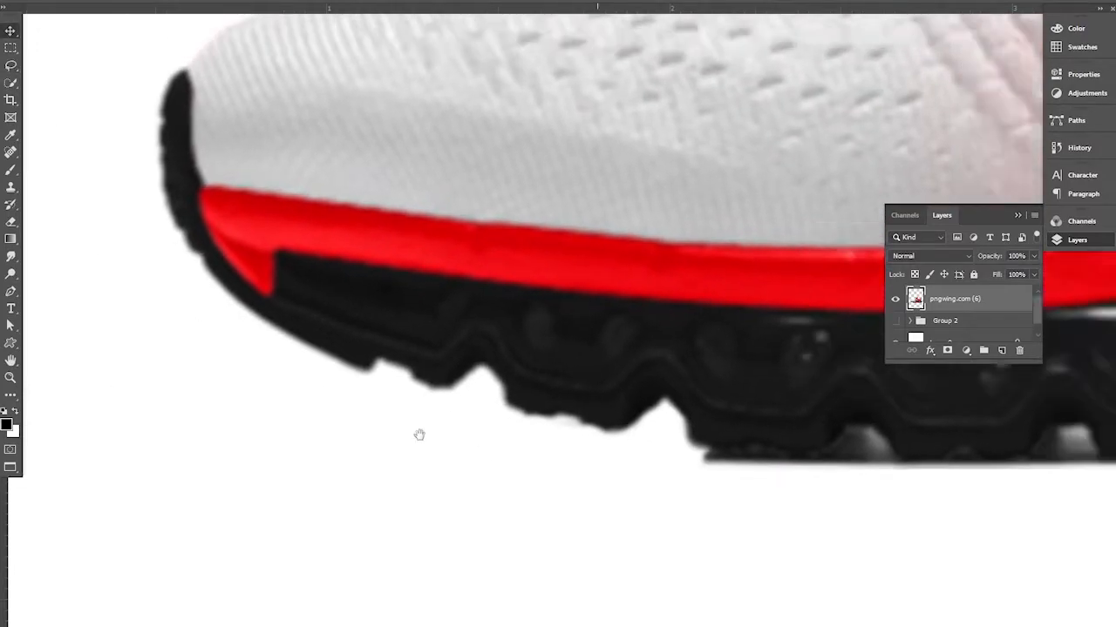
{"action": "left_click_drag", "start_coordinate": [420, 435], "coordinate": [312, 389]}
{"action": "left_click", "coordinate": [10, 66]}
{"action": "mouse_move", "coordinate": [223, 349]}
{"action": "left_mouse_down"}
{"action": "mouse_move", "coordinate": [306, 357]}
{"action": "mouse_move", "coordinate": [392, 334]}
{"action": "mouse_move", "coordinate": [418, 357]}
{"action": "mouse_move", "coordinate": [573, 357]}
{"action": "mouse_move", "coordinate": [587, 329]}
{"action": "mouse_move", "coordinate": [673, 359]}
{"action": "mouse_move", "coordinate": [769, 358]}
{"action": "mouse_move", "coordinate": [785, 334]}
{"action": "mouse_move", "coordinate": [845, 325]}
{"action": "left_mouse_up"}
{"action": "left_click_drag", "start_coordinate": [825, 337], "coordinate": [784, 348]}
{"action": "mouse_move", "coordinate": [181, 356]}
{"action": "left_mouse_down"}
{"action": "mouse_move", "coordinate": [361, 349]}
{"action": "mouse_move", "coordinate": [523, 370]}
{"action": "mouse_move", "coordinate": [569, 345]}
{"action": "mouse_move", "coordinate": [717, 364]}
{"action": "left_mouse_up"}
{"action": "mouse_move", "coordinate": [841, 337]}
{"action": "left_mouse_down"}
{"action": "mouse_move", "coordinate": [190, 420]}
{"action": "mouse_move", "coordinate": [178, 358]}
{"action": "left_mouse_up"}
{"action": "key", "text": "Delete"}
{"action": "mouse_move", "coordinate": [739, 383]}
{"action": "left_mouse_down"}
{"action": "mouse_move", "coordinate": [199, 370]}
{"action": "mouse_move", "coordinate": [566, 389]}
{"action": "left_mouse_up"}
{"action": "key", "text": "ctrl+z"}
- Delete the shadow just behind the forefoot treads with a feathered Lasso selection
{"action": "scroll", "coordinate": [438, 445], "scroll_direction": "down", "scroll_amount": 3}
{"action": "left_click_drag", "start_coordinate": [425, 398], "coordinate": [457, 369]}
{"action": "right_click", "coordinate": [404, 407]}
{"action": "left_click", "coordinate": [434, 198]}
{"action": "left_click", "coordinate": [621, 179]}
{"action": "key", "text": "Delete"}
{"action": "key", "text": "ctrl+d"}
- Delete the shadow beneath the sole's arch with a Lasso selection feathered by 2 pixels
{"action": "left_click_drag", "start_coordinate": [615, 419], "coordinate": [247, 464]}
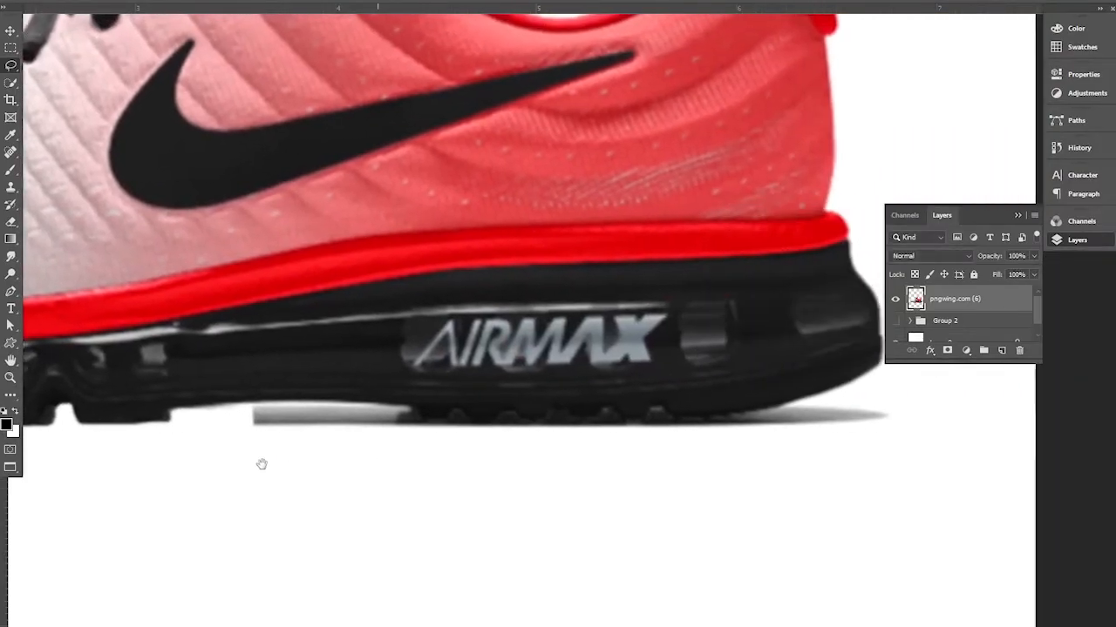
{"action": "scroll", "coordinate": [247, 464], "scroll_direction": "up", "scroll_amount": 3}
{"action": "mouse_move", "coordinate": [94, 387]}
{"action": "left_mouse_down"}
{"action": "mouse_move", "coordinate": [413, 399]}
{"action": "mouse_move", "coordinate": [401, 434]}
{"action": "mouse_move", "coordinate": [132, 442]}
{"action": "mouse_move", "coordinate": [87, 394]}
{"action": "left_mouse_up"}
{"action": "right_click", "coordinate": [186, 433]}
{"action": "left_click", "coordinate": [253, 202]}
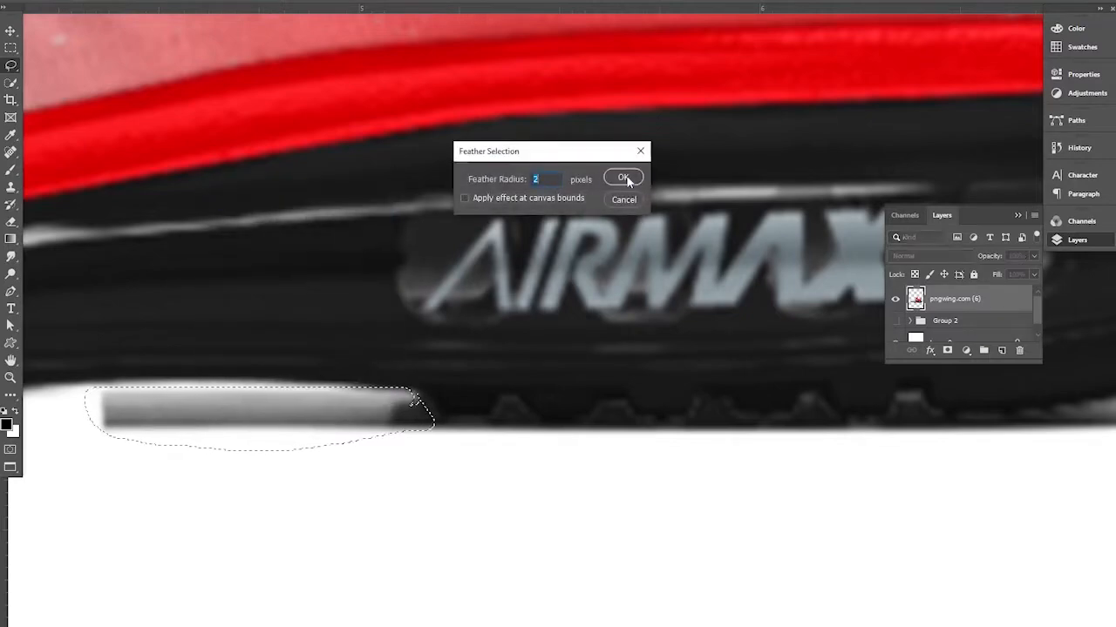
{"action": "left_click", "coordinate": [627, 180]}
{"action": "key", "text": "Delete"}
{"action": "key", "text": "ctrl+d"}
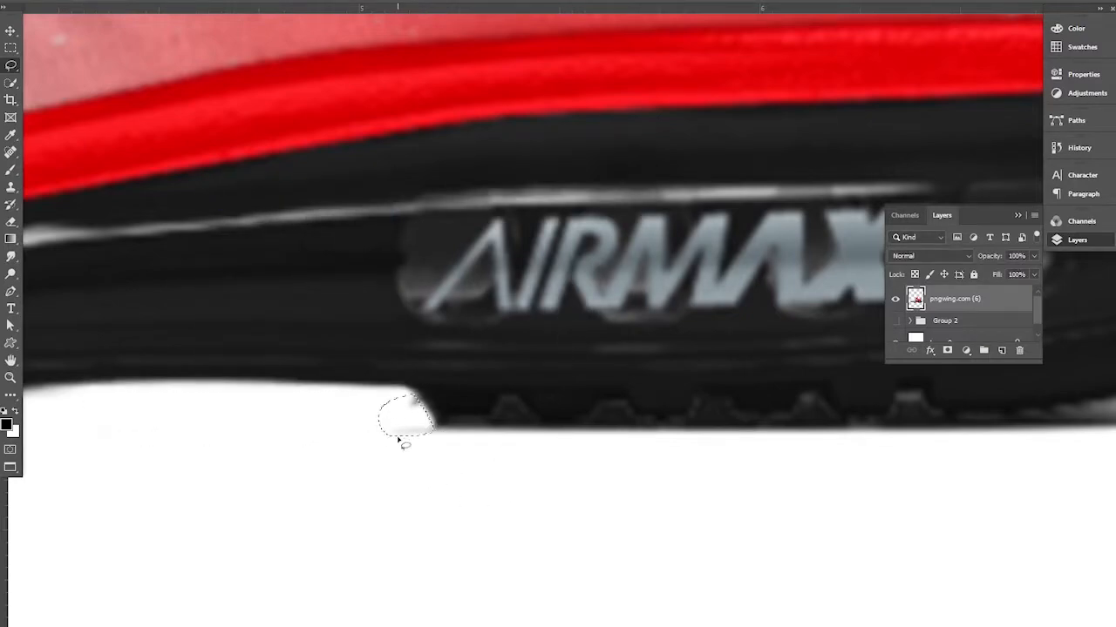
- Delete the shadow strip under the heel treads below the AIRMAX lettering with a feathered Lasso selection
{"action": "left_click_drag", "start_coordinate": [468, 444], "coordinate": [256, 415]}
{"action": "left_click_drag", "start_coordinate": [185, 380], "coordinate": [549, 387]}
{"action": "mouse_move", "coordinate": [787, 366]}
{"action": "left_mouse_down"}
{"action": "mouse_move", "coordinate": [847, 431]}
{"action": "mouse_move", "coordinate": [125, 365]}
{"action": "left_mouse_up"}
{"action": "key", "text": "shift+F6"}
{"action": "key", "text": "Return"}
{"action": "key", "text": "Delete"}
{"action": "key", "text": "ctrl+d"}
- Delete the last shadow wedge behind the heel with a Lasso selection feathered by 2 pixels
{"action": "left_click_drag", "start_coordinate": [875, 441], "coordinate": [428, 437]}
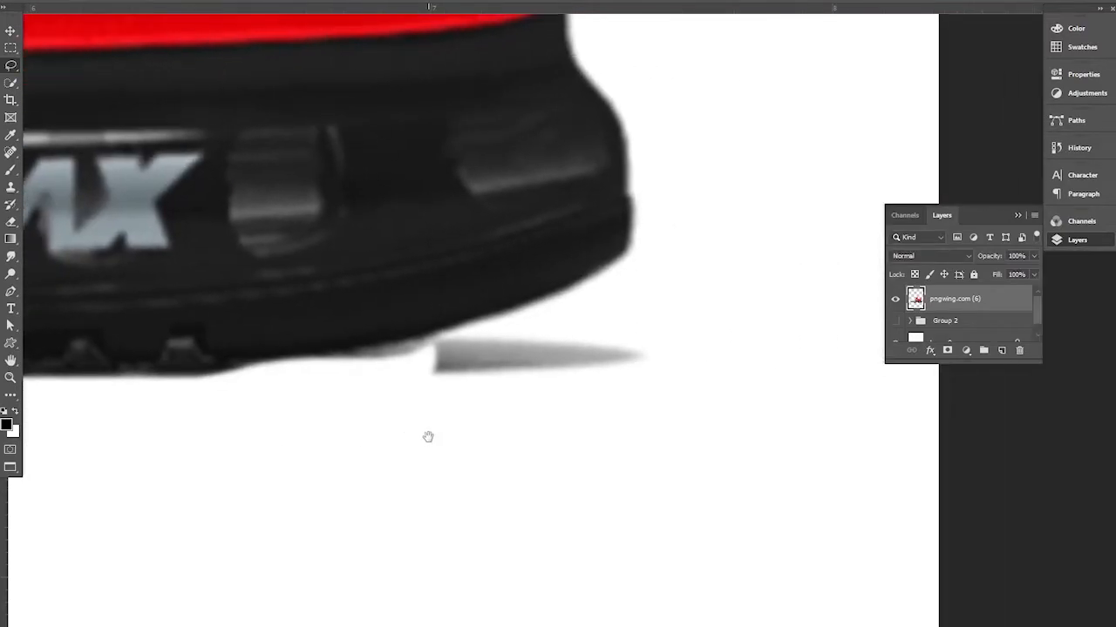
{"action": "mouse_move", "coordinate": [491, 326]}
{"action": "left_mouse_down"}
{"action": "mouse_move", "coordinate": [314, 403]}
{"action": "mouse_move", "coordinate": [601, 328]}
{"action": "left_mouse_up"}
{"action": "right_click", "coordinate": [552, 357]}
{"action": "left_click", "coordinate": [592, 389]}
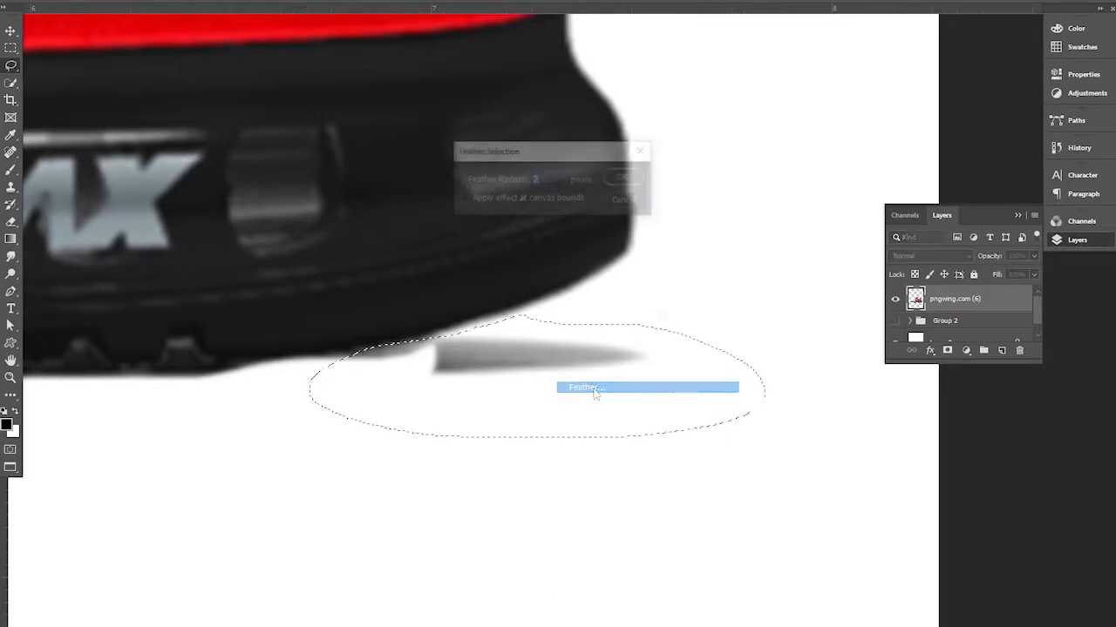
{"action": "left_click", "coordinate": [623, 176]}
{"action": "key", "text": "Delete"}
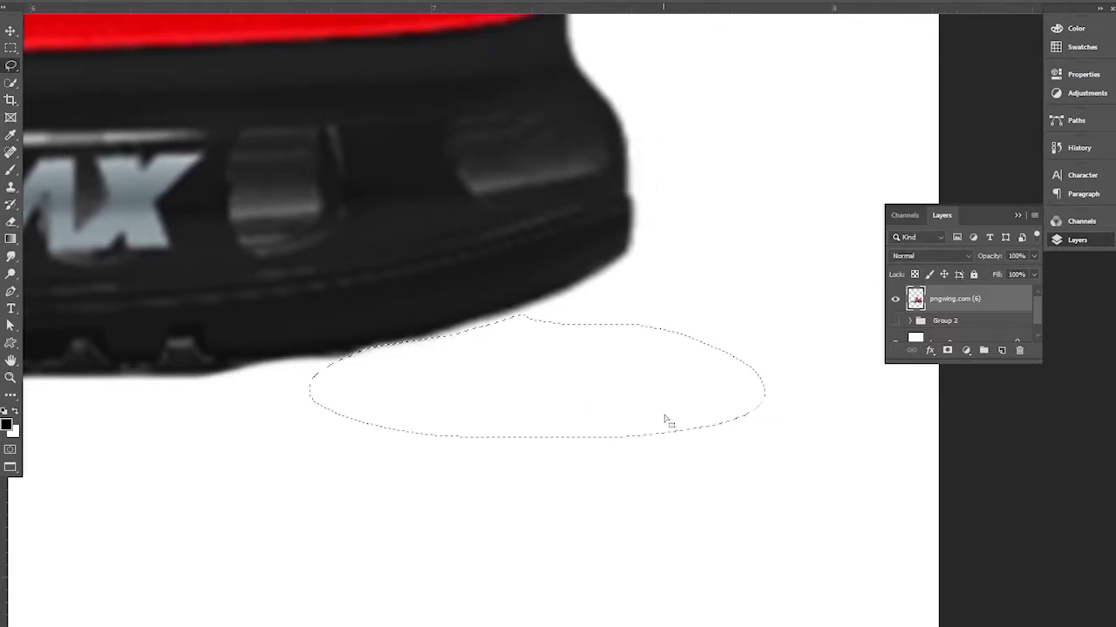
{"action": "key", "text": "ctrl+d"}
- Move the cleaned-up shoe straight down into the lower half of the page
{"action": "scroll", "coordinate": [369, 407], "scroll_direction": "down", "scroll_amount": 6}
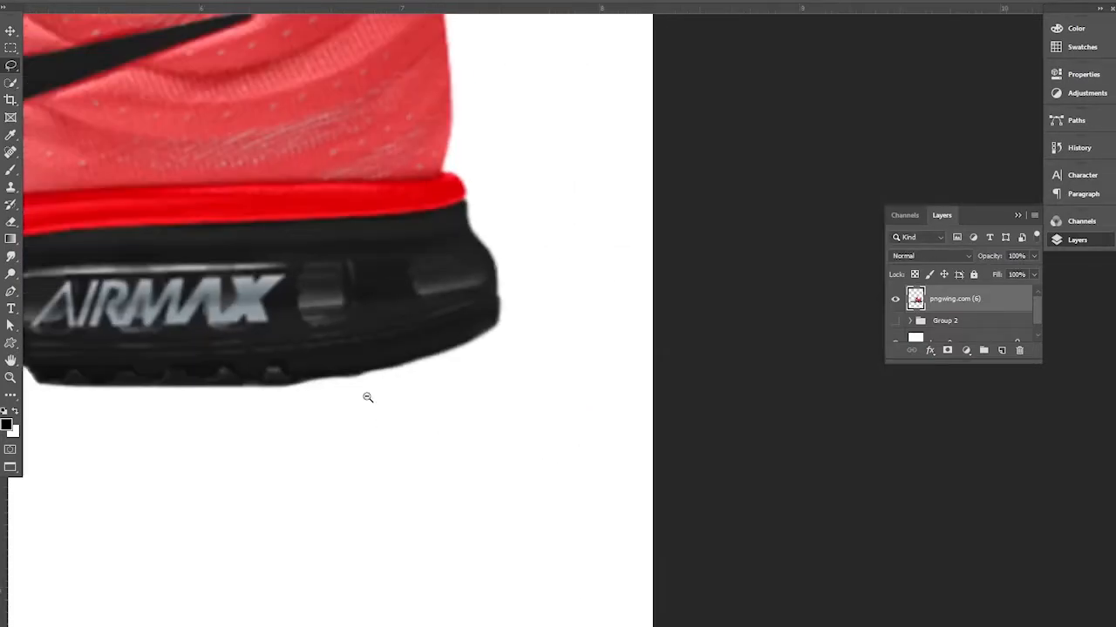
{"action": "scroll", "coordinate": [487, 355], "scroll_direction": "down", "scroll_amount": 4}
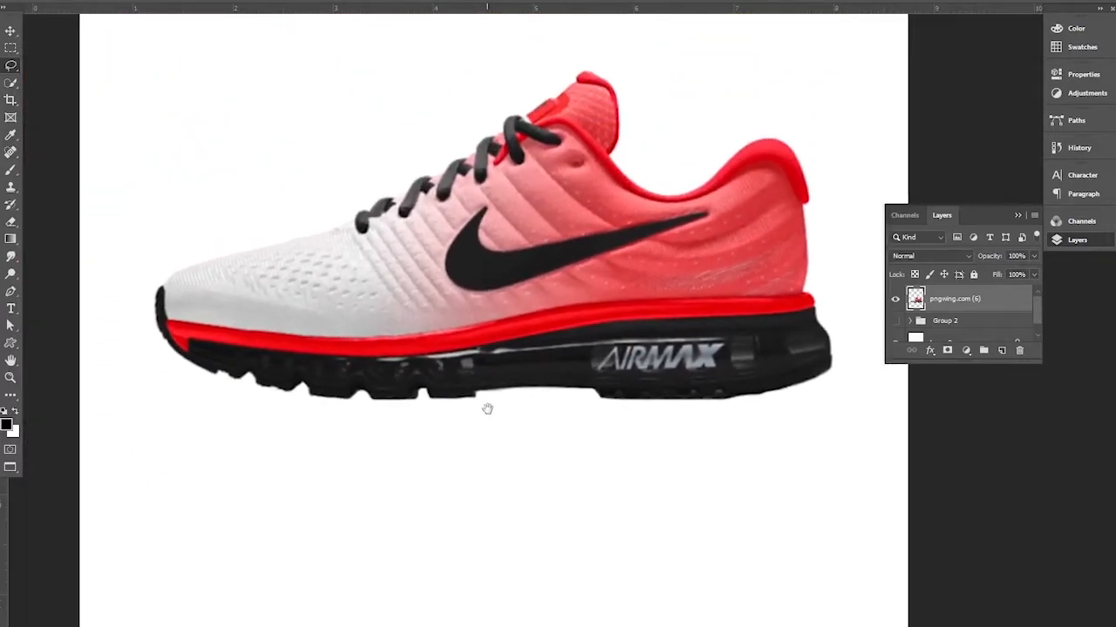
{"action": "left_click", "coordinate": [9, 30]}
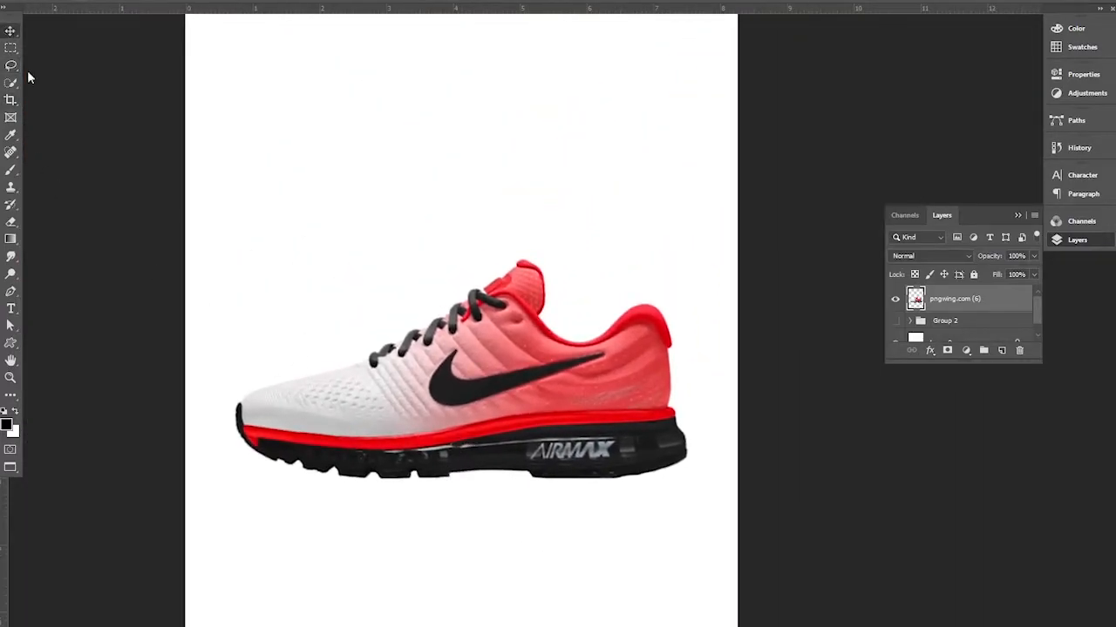
{"action": "scroll", "coordinate": [491, 356], "scroll_direction": "down", "scroll_amount": 2}
{"action": "left_click_drag", "start_coordinate": [471, 367], "coordinate": [471, 426]}
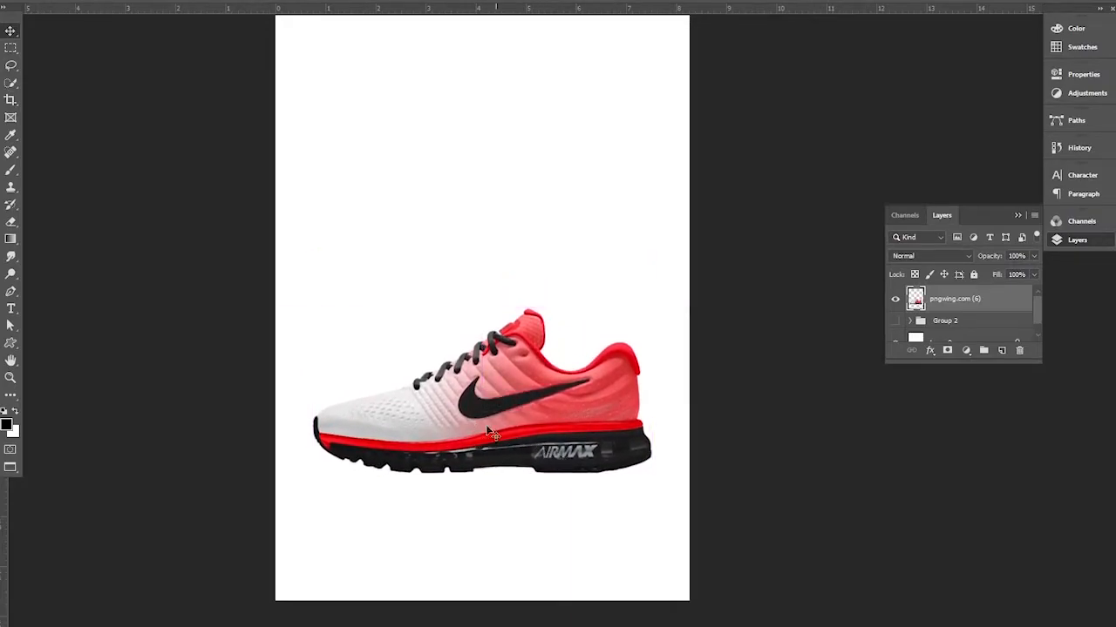
- Add a new empty layer above the shoe and enlarge the Brush tool's tip for painting a shadow
{"action": "left_click", "coordinate": [10, 175]}
{"action": "left_click", "coordinate": [1002, 350]}
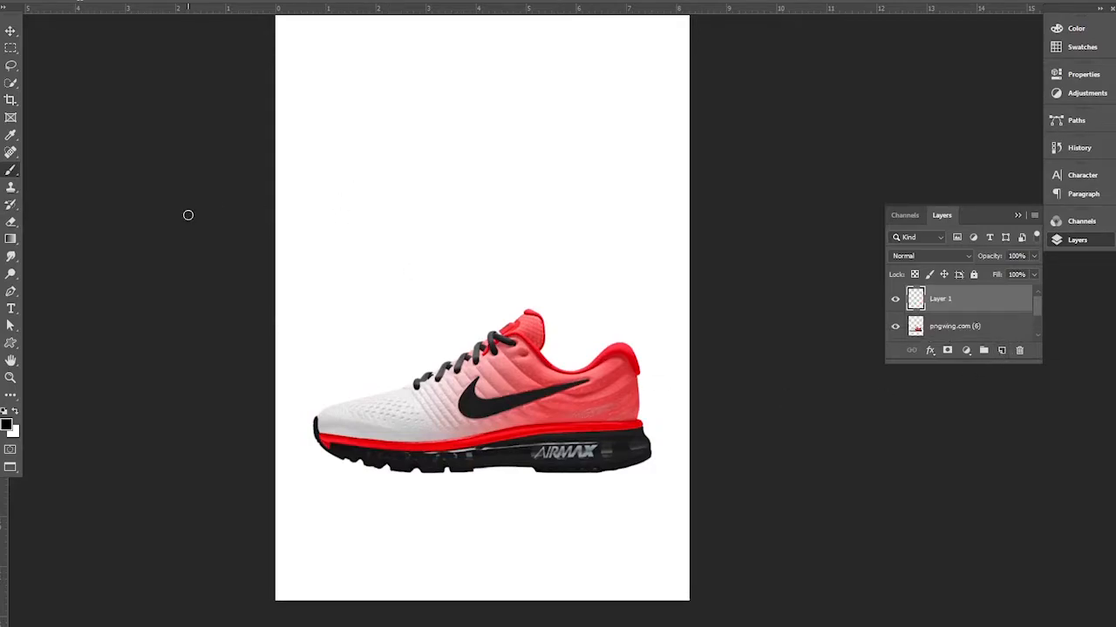
{"action": "key", "text": "bracketright"}
{"action": "key", "text": "bracketright"}
{"action": "key", "text": "bracketright"}
{"action": "key", "text": "bracketright"}
{"action": "key", "text": "bracketright"}
{"action": "key", "text": "bracketright"}
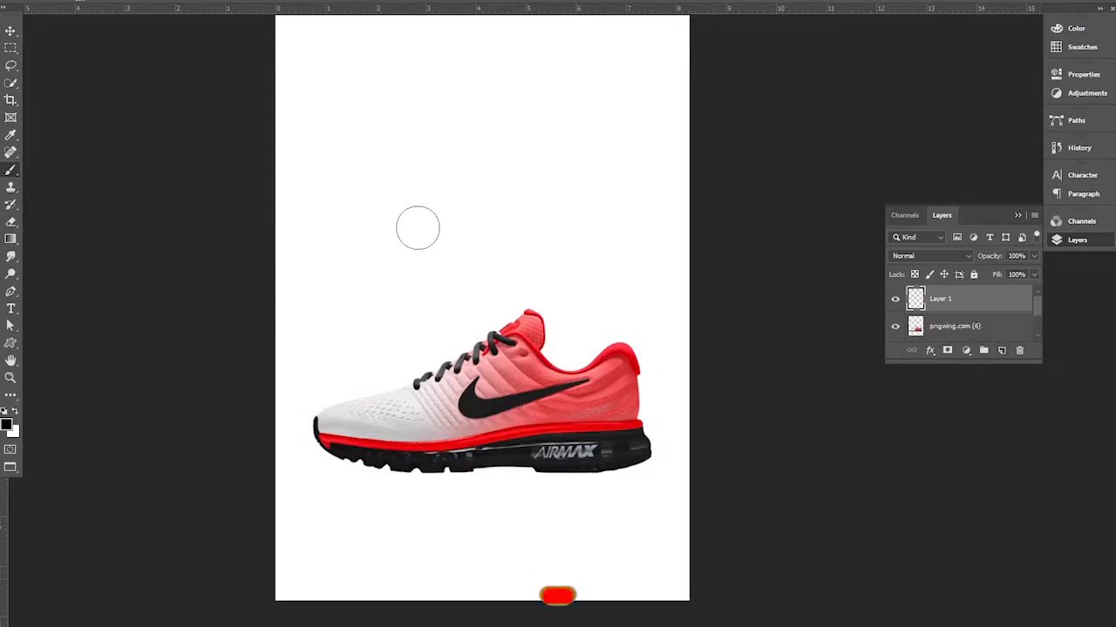
- Set the brush to 900 px size and 0% hardness, and paint one soft black dab over the shoe's laces
{"action": "left_click", "coordinate": [471, 244]}
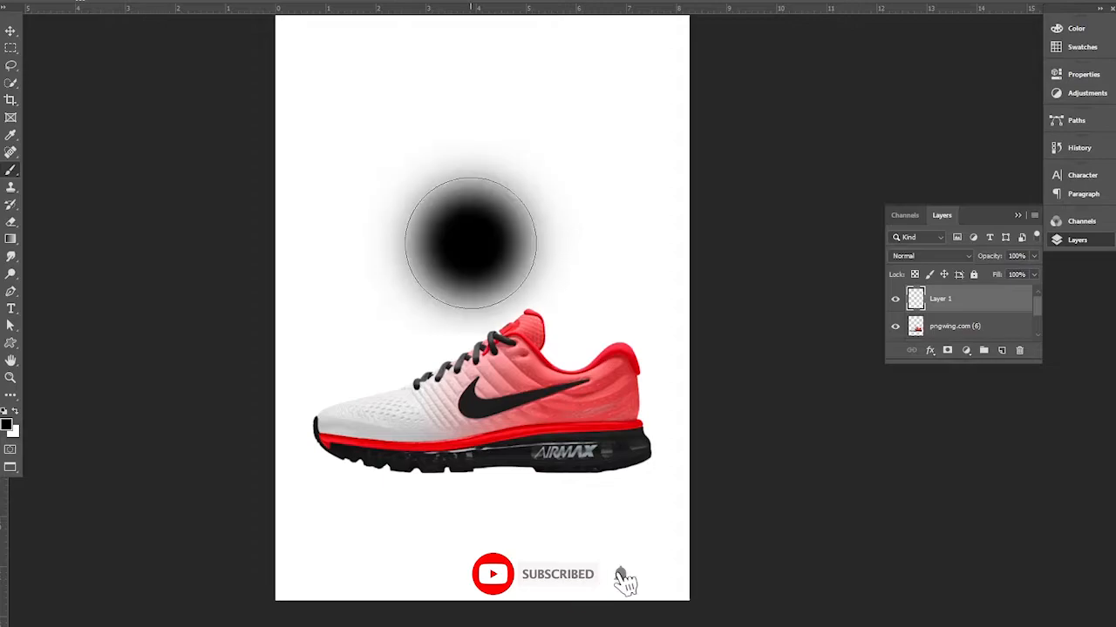
{"action": "key", "text": "ctrl+z"}
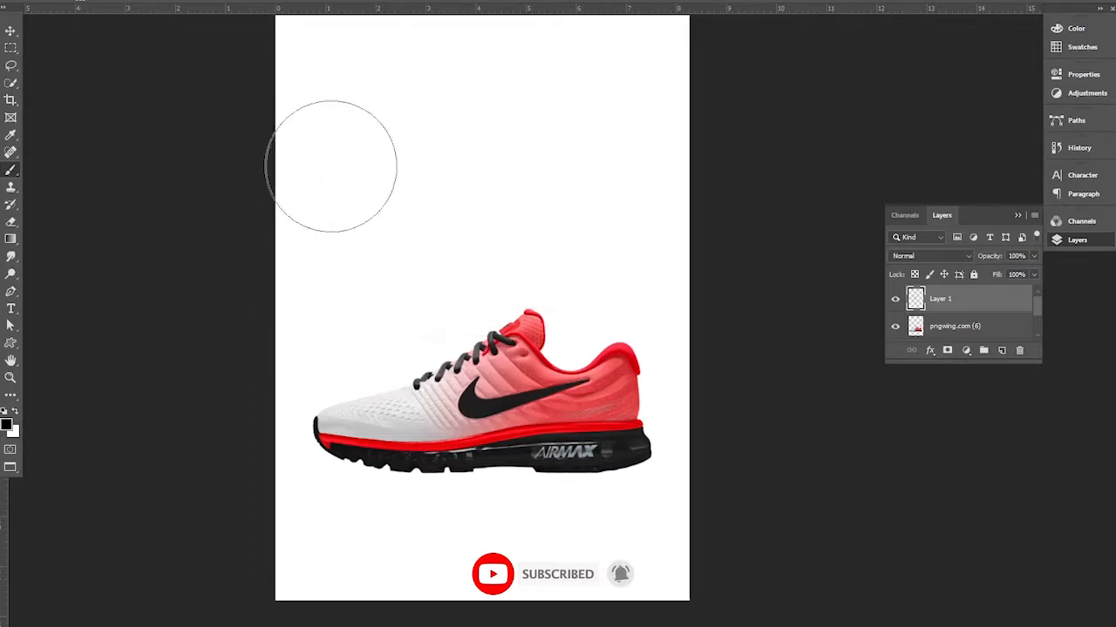
{"action": "right_click", "coordinate": [419, 180]}
{"action": "left_click_drag", "start_coordinate": [520, 251], "coordinate": [489, 251]}
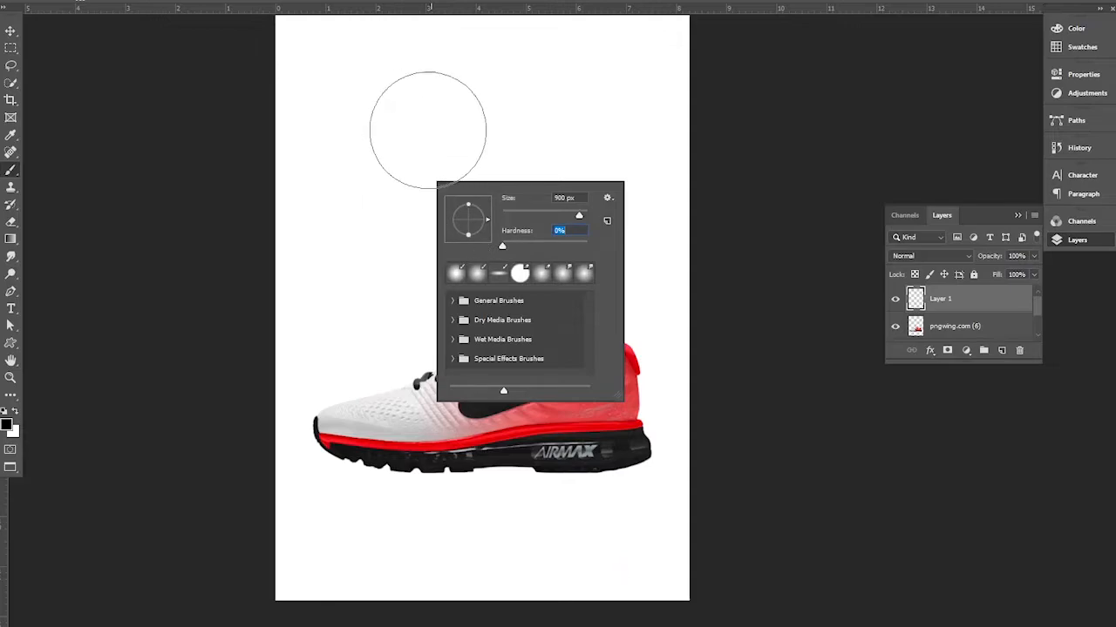
{"action": "left_click", "coordinate": [473, 126]}
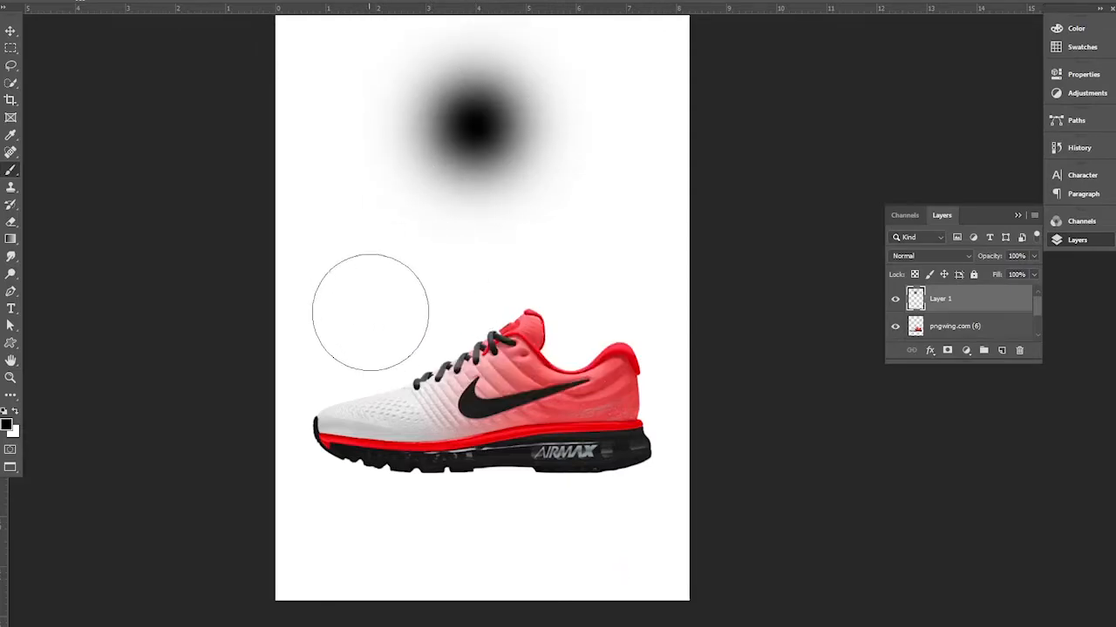
{"action": "key", "text": "ctrl+z"}
{"action": "left_click", "coordinate": [458, 312]}
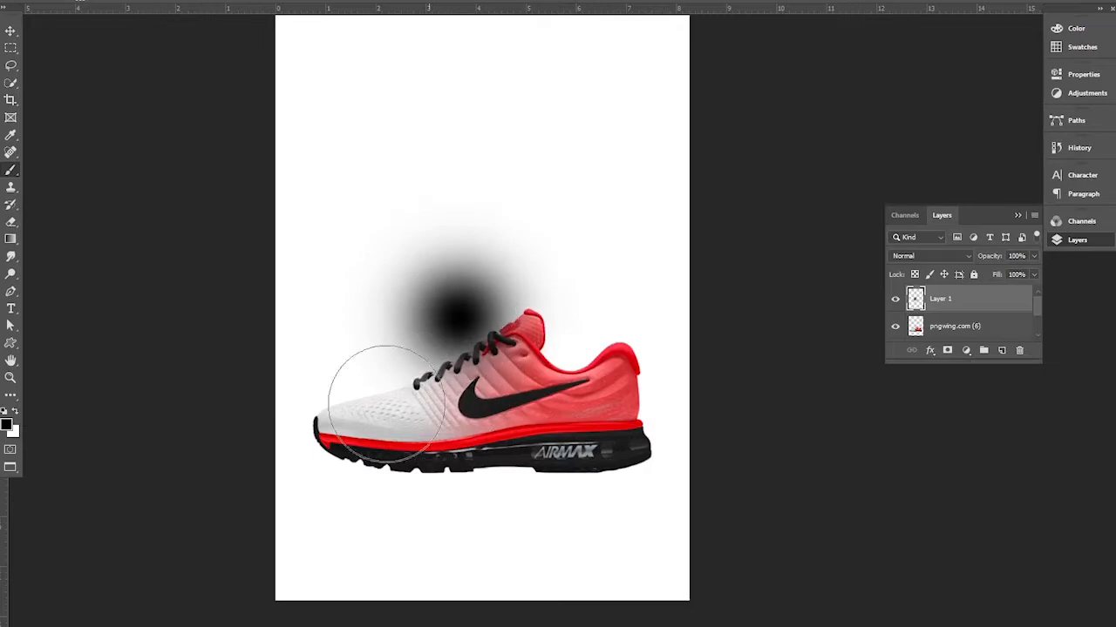
- Transform the black dab into a thin, wide shadow and position it under the front of the sole
{"action": "left_click", "coordinate": [10, 30]}
{"action": "left_click", "coordinate": [534, 403]}
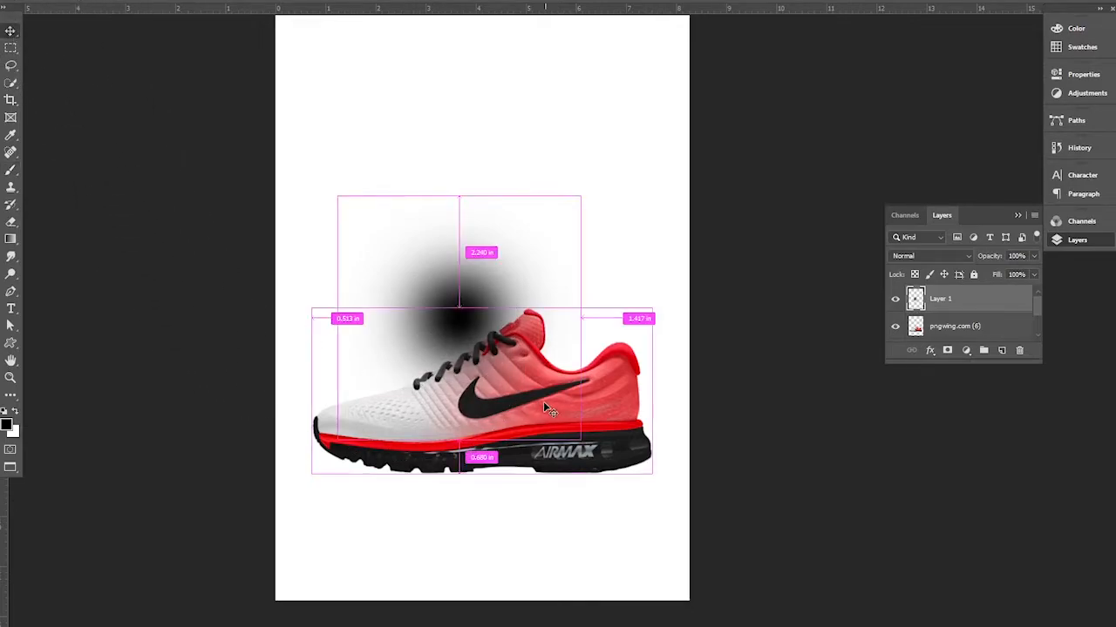
{"action": "left_click_drag", "start_coordinate": [465, 197], "coordinate": [460, 422]}
{"action": "left_click_drag", "start_coordinate": [580, 431], "coordinate": [847, 430]}
{"action": "left_click_drag", "start_coordinate": [669, 433], "coordinate": [520, 476]}
{"action": "left_click_drag", "start_coordinate": [440, 484], "coordinate": [447, 491]}
{"action": "key", "text": "Return"}
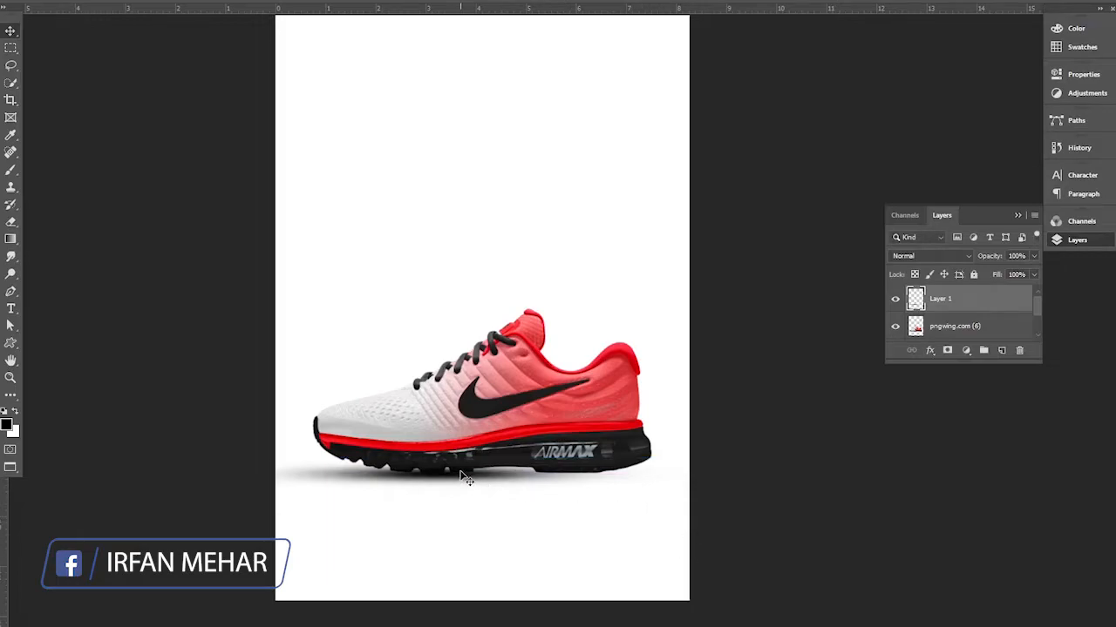
- Soften the painted shadow with a Gaussian Blur of 16.6 pixels radius
{"action": "left_click", "coordinate": [197, 1]}
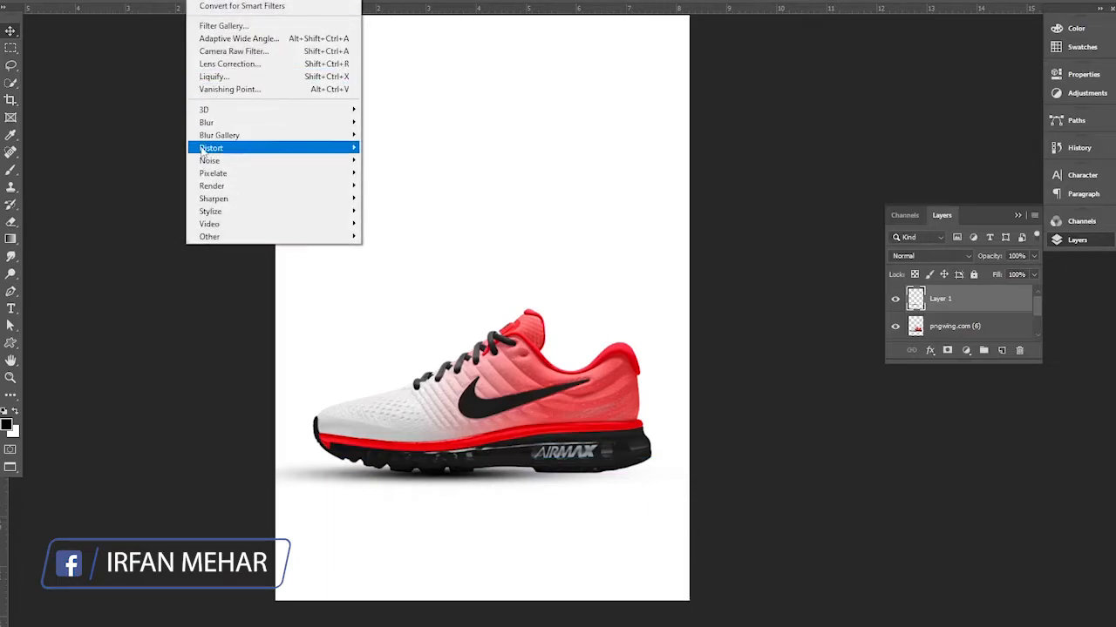
{"action": "mouse_move", "coordinate": [209, 124]}
{"action": "left_click", "coordinate": [397, 172]}
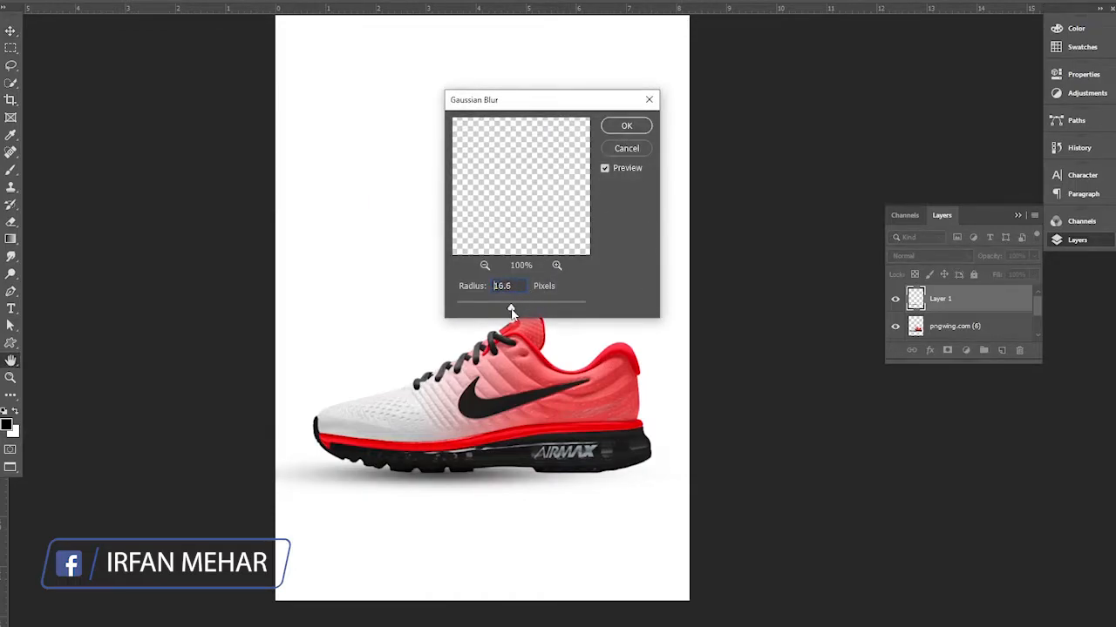
{"action": "left_click", "coordinate": [626, 125]}
- Rotate the shoe and its shadow together by -45 degrees so the toe points down
{"action": "left_click", "coordinate": [954, 330], "text": "shift"}
{"action": "key", "text": "ctrl+t"}
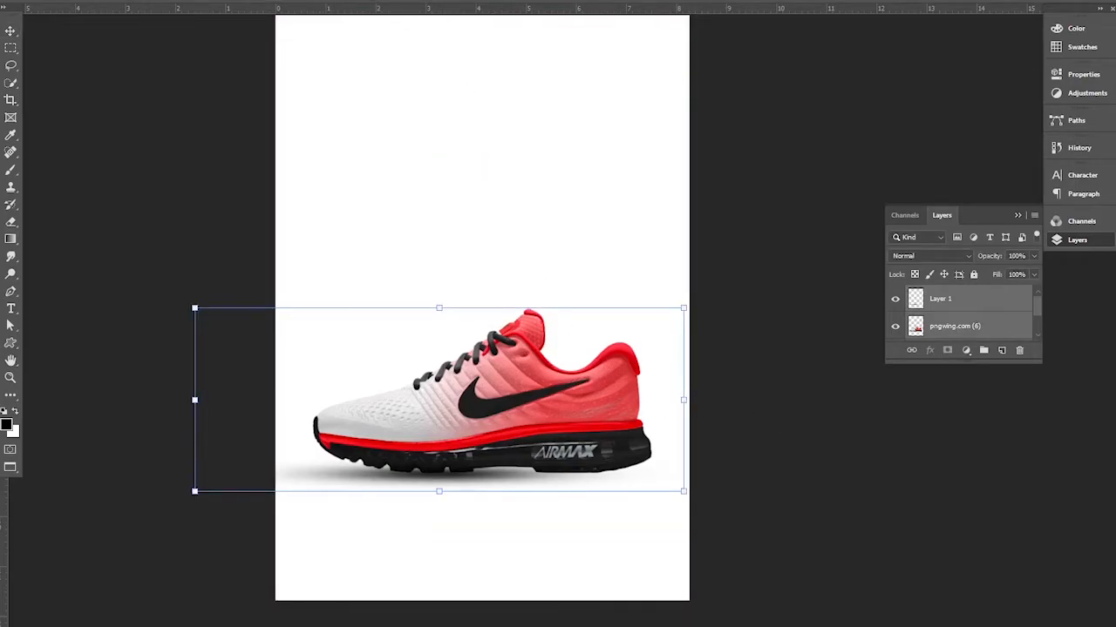
{"action": "type", "text": "45"}
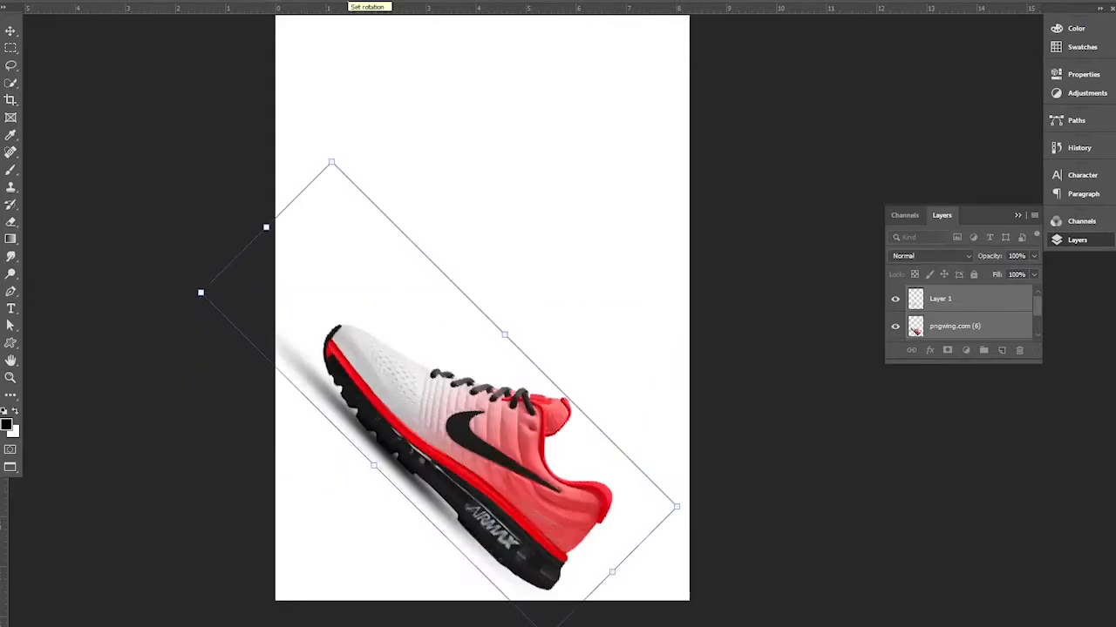
{"action": "key", "text": "BackSpace"}
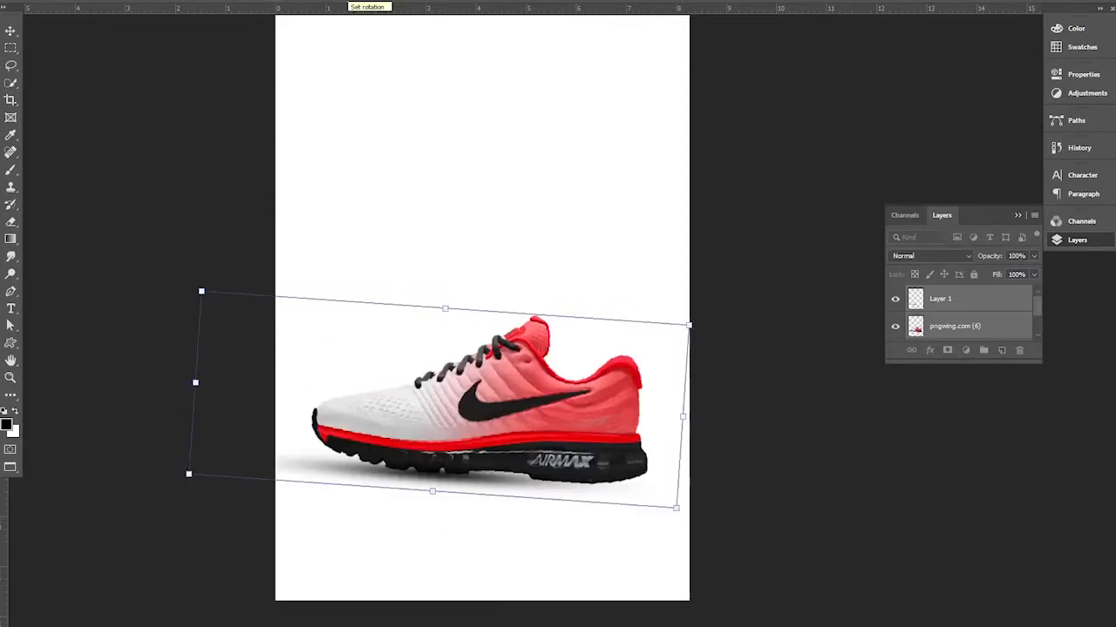
{"action": "type", "text": "-45"}
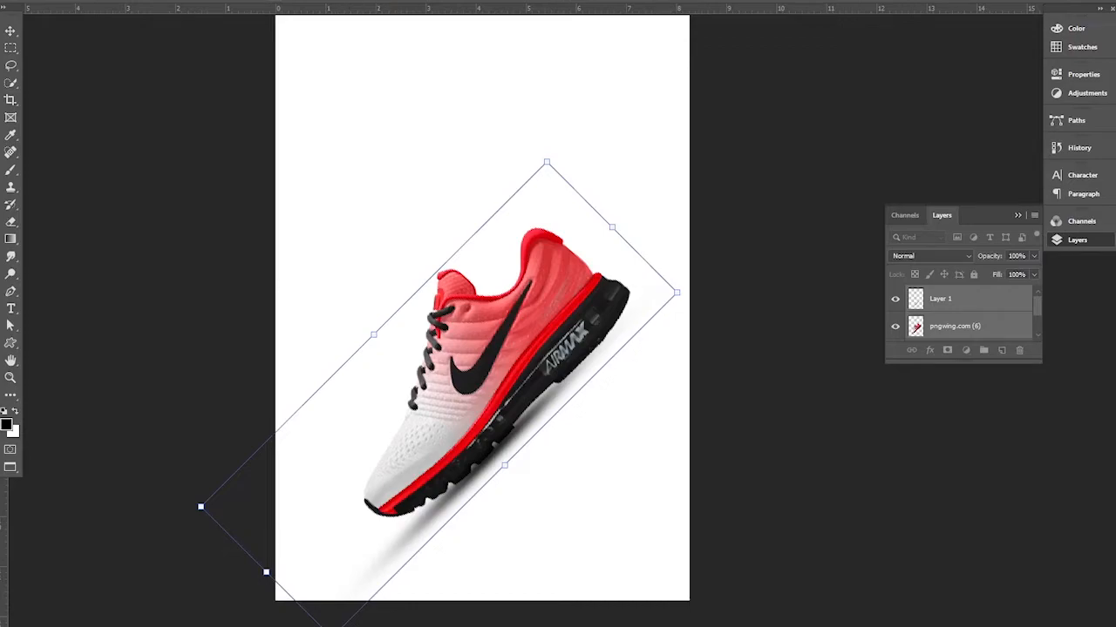
{"action": "key", "text": "Return"}
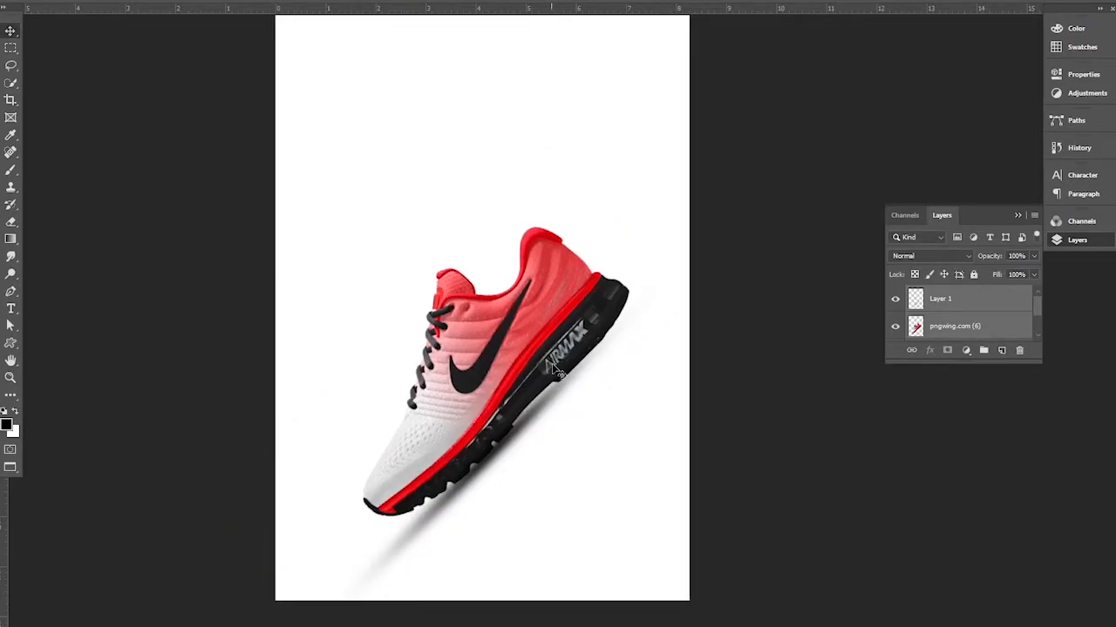
- Turn the shoe and shadow slightly clockwise to a shallower tilt and position them in the lower half of the page
{"action": "scroll", "coordinate": [514, 501], "scroll_direction": "down", "scroll_amount": 2}
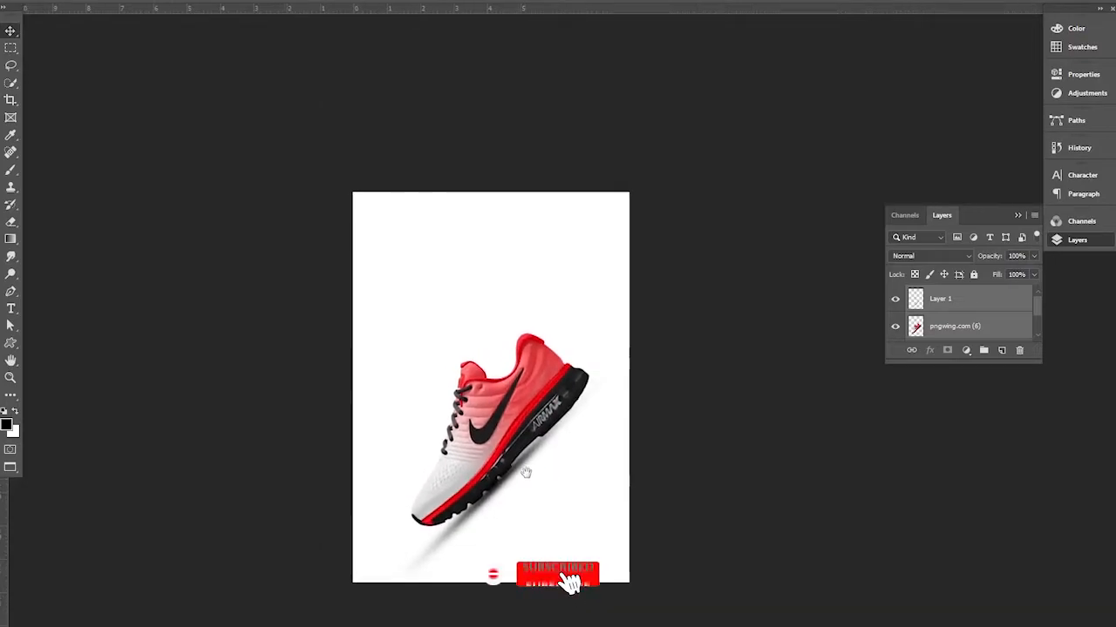
{"action": "scroll", "coordinate": [515, 456], "scroll_direction": "up", "scroll_amount": 2}
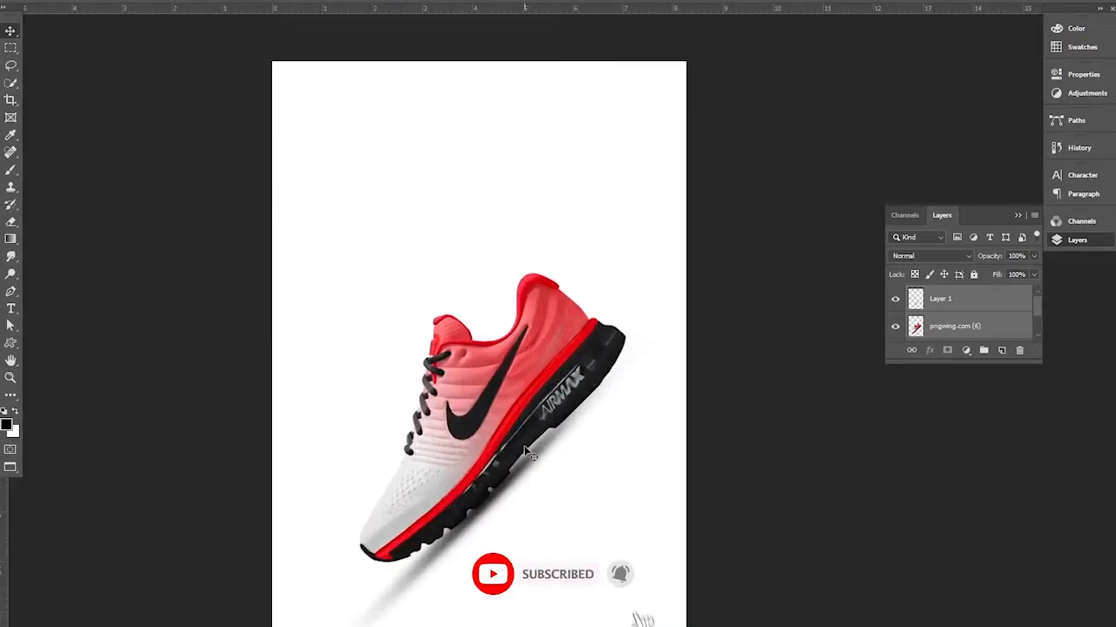
{"action": "key", "text": "ctrl+t"}
{"action": "left_click_drag", "start_coordinate": [672, 252], "coordinate": [697, 301]}
{"action": "mouse_move", "coordinate": [519, 389]}
{"action": "left_mouse_down"}
{"action": "mouse_move", "coordinate": [528, 403]}
{"action": "mouse_move", "coordinate": [528, 387]}
{"action": "left_mouse_up"}
{"action": "left_click_drag", "start_coordinate": [719, 260], "coordinate": [721, 262]}
{"action": "left_click_drag", "start_coordinate": [566, 349], "coordinate": [567, 394]}
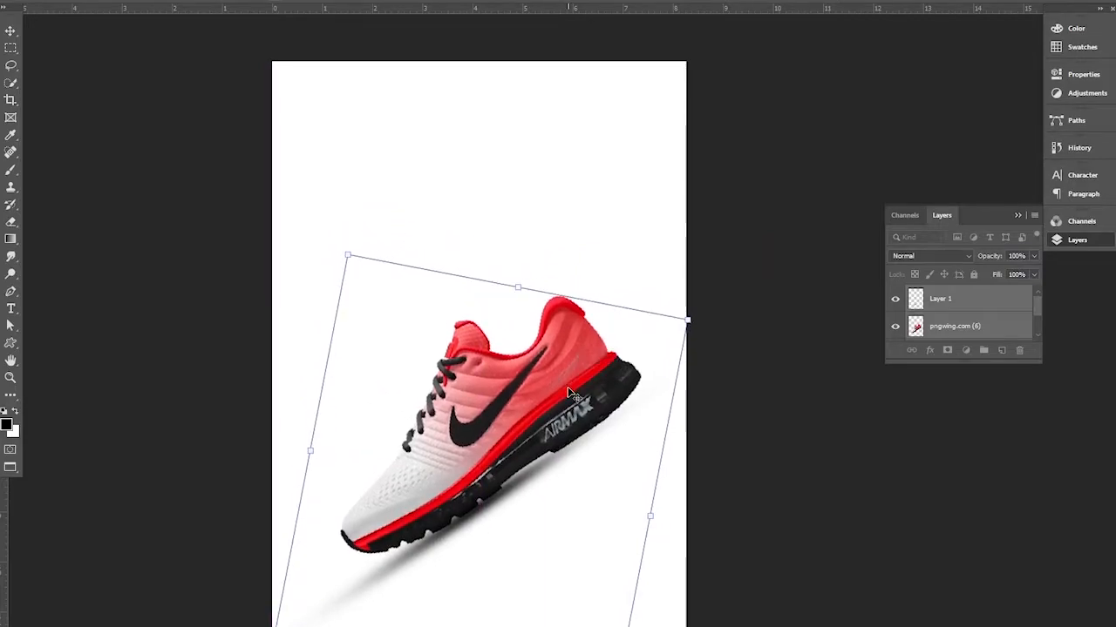
{"action": "key", "text": "Return"}
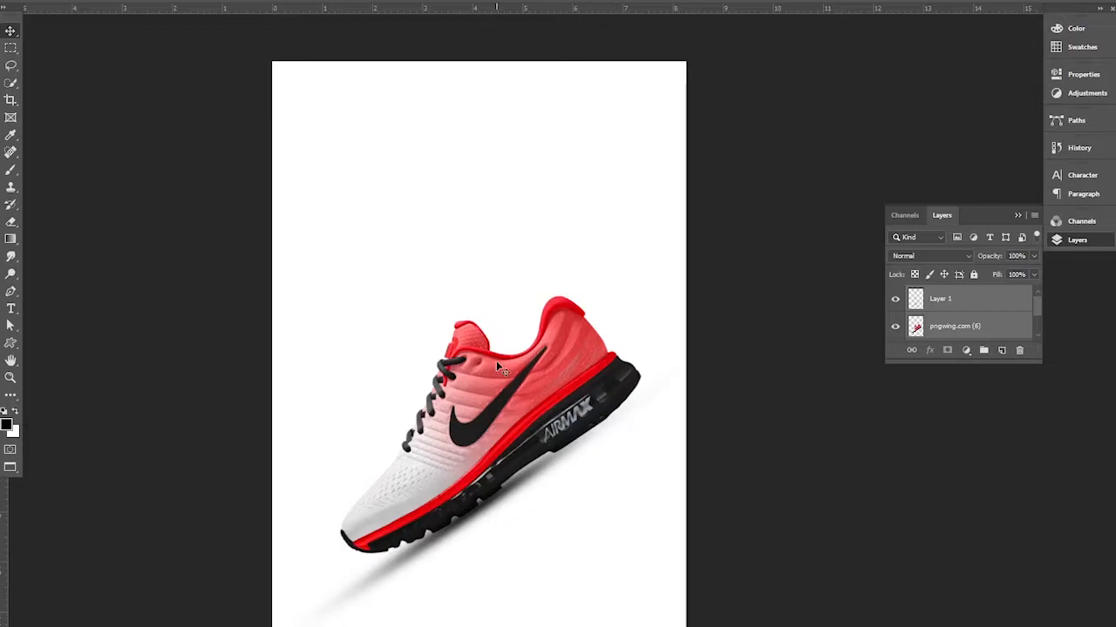
- Add a Gradient fill layer directly above the white background layer
{"action": "left_click_drag", "start_coordinate": [496, 366], "coordinate": [500, 328]}
{"action": "left_click", "coordinate": [483, 209]}
{"action": "scroll", "coordinate": [997, 315], "scroll_direction": "down", "scroll_amount": 2}
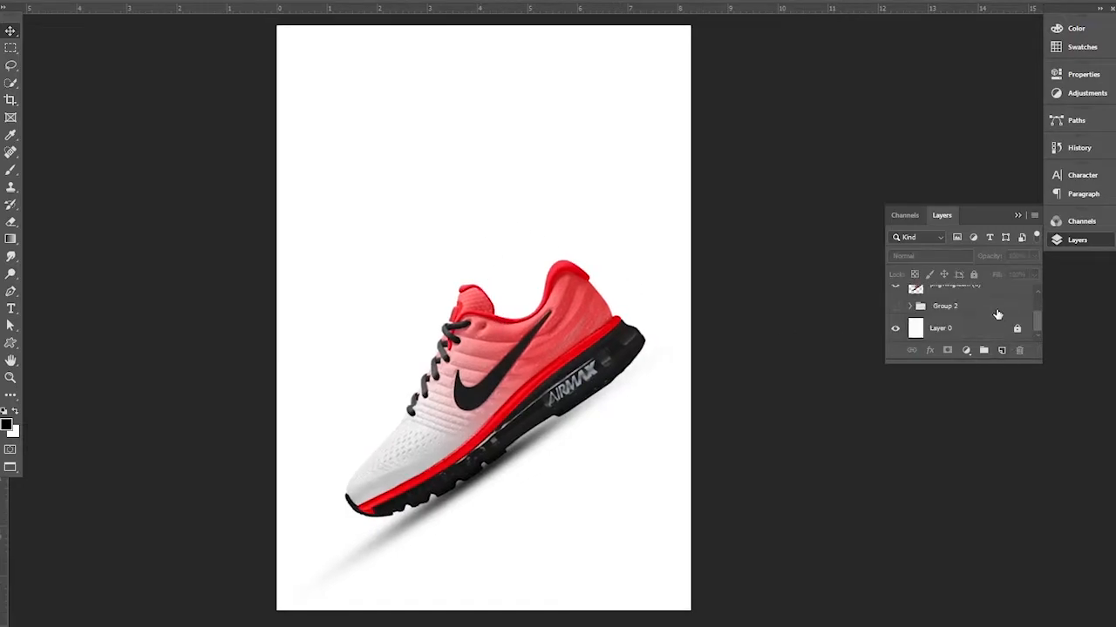
{"action": "left_click", "coordinate": [991, 337]}
{"action": "left_click", "coordinate": [966, 350]}
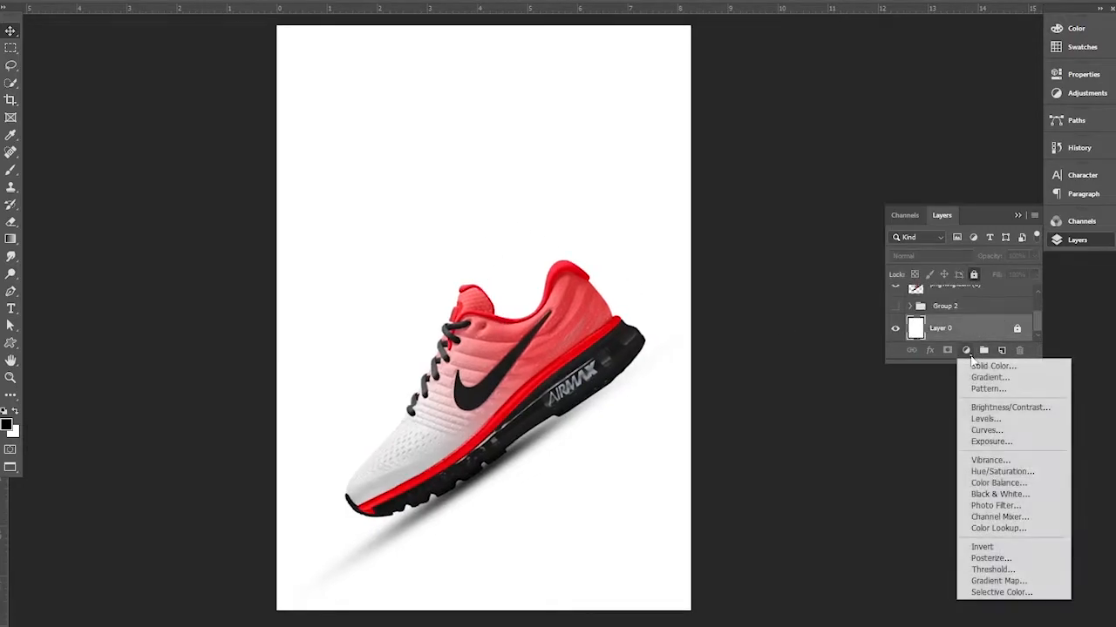
{"action": "left_click", "coordinate": [990, 378]}
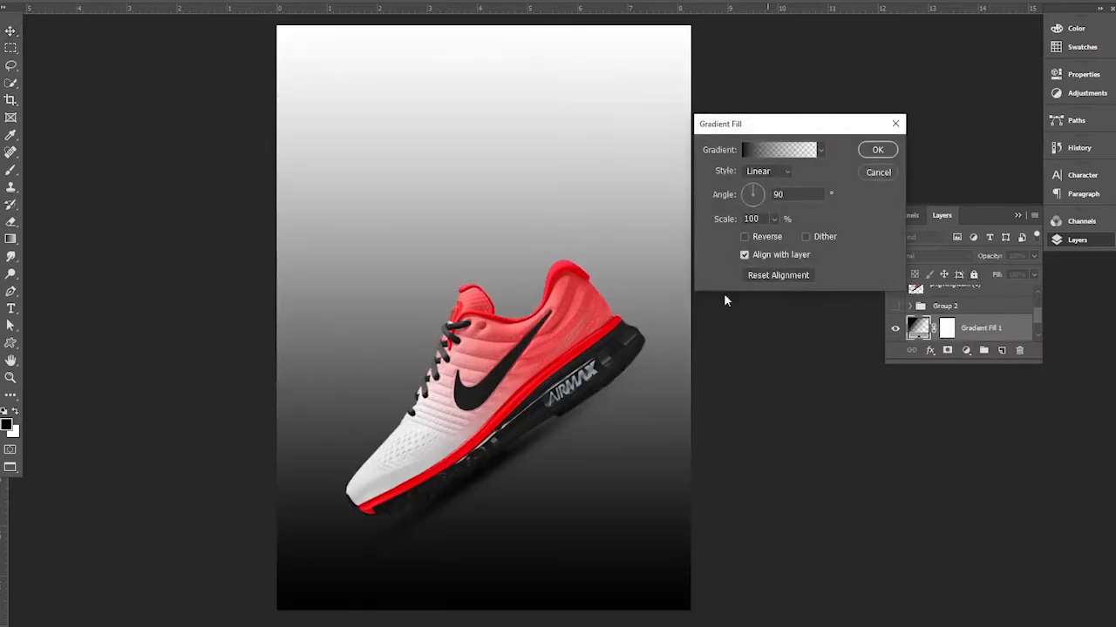
- Change the gradient's first color stop to dark red b70405, starting from a color sampled on the shoe's red sole line
{"action": "left_click", "coordinate": [775, 153]}
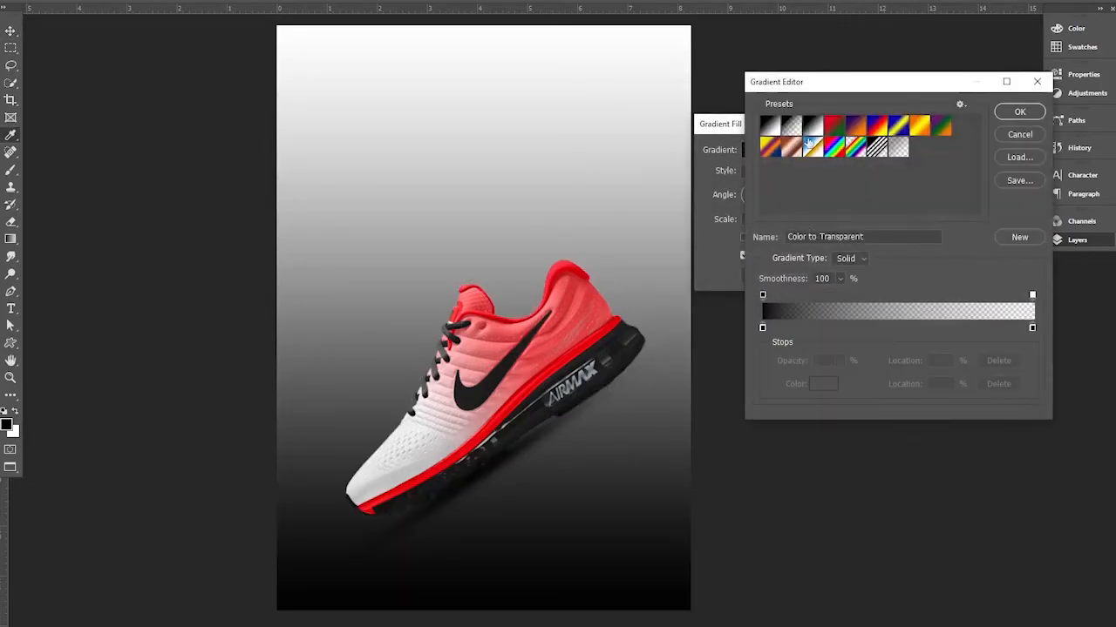
{"action": "double_click", "coordinate": [762, 329]}
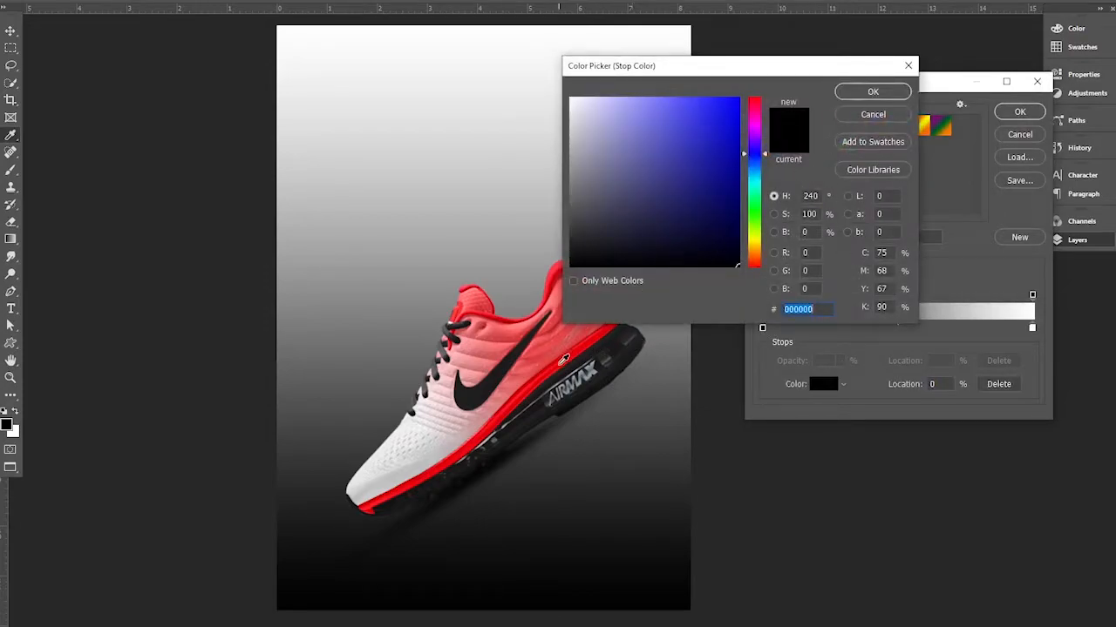
{"action": "left_click", "coordinate": [564, 357]}
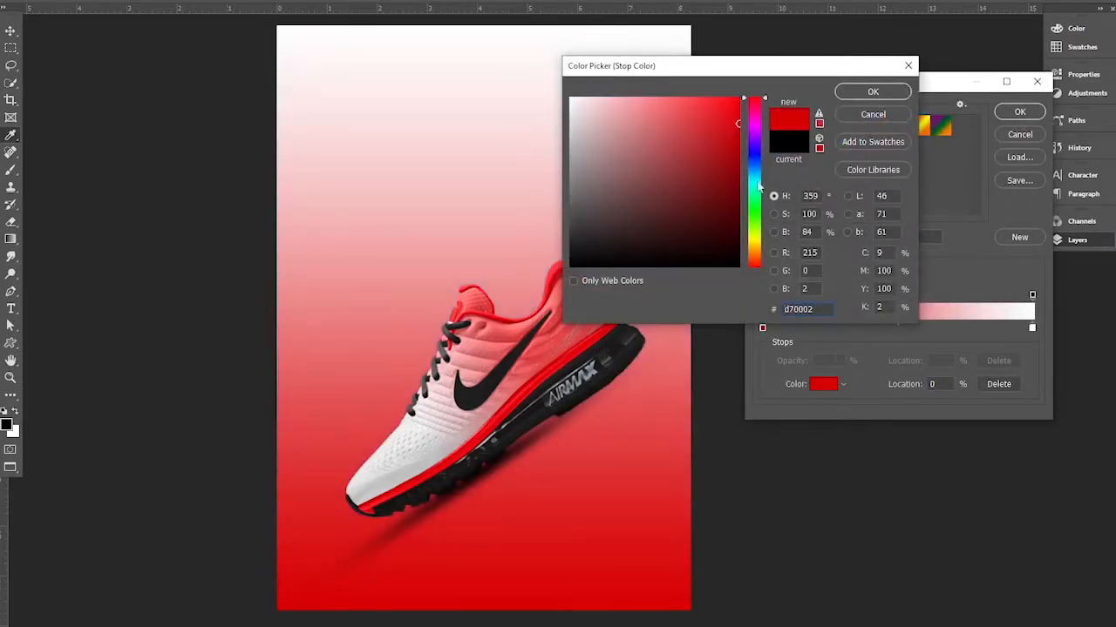
{"action": "left_click_drag", "start_coordinate": [738, 123], "coordinate": [735, 145]}
{"action": "left_click", "coordinate": [873, 94]}
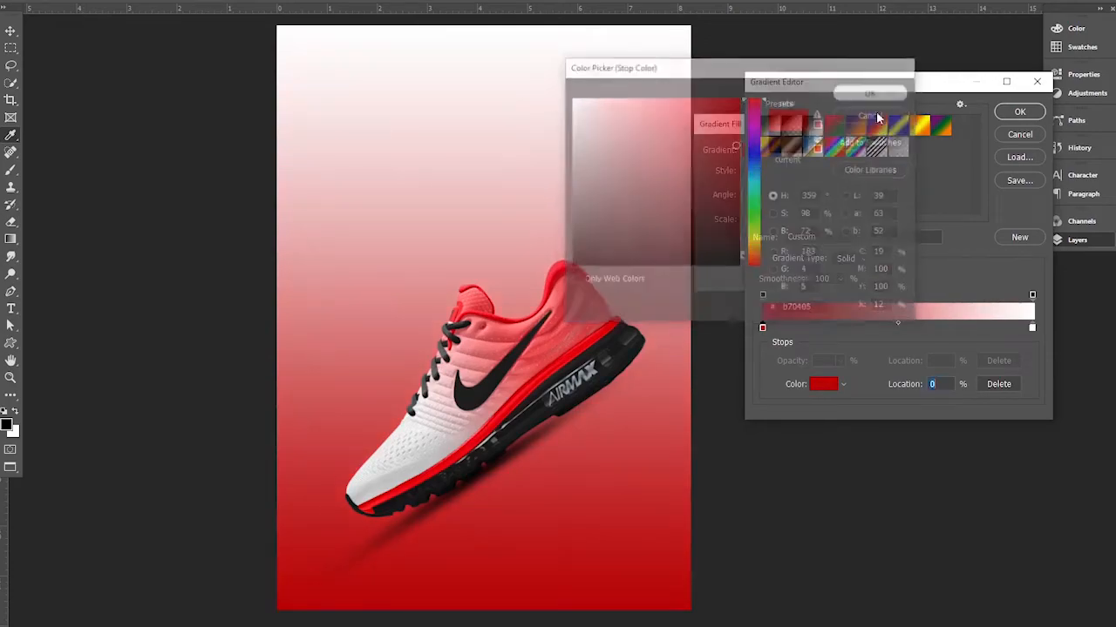
- Set the gradient's last color stop to pink f58b8b sampled from the shoe, and reverse the gradient
{"action": "double_click", "coordinate": [1033, 327]}
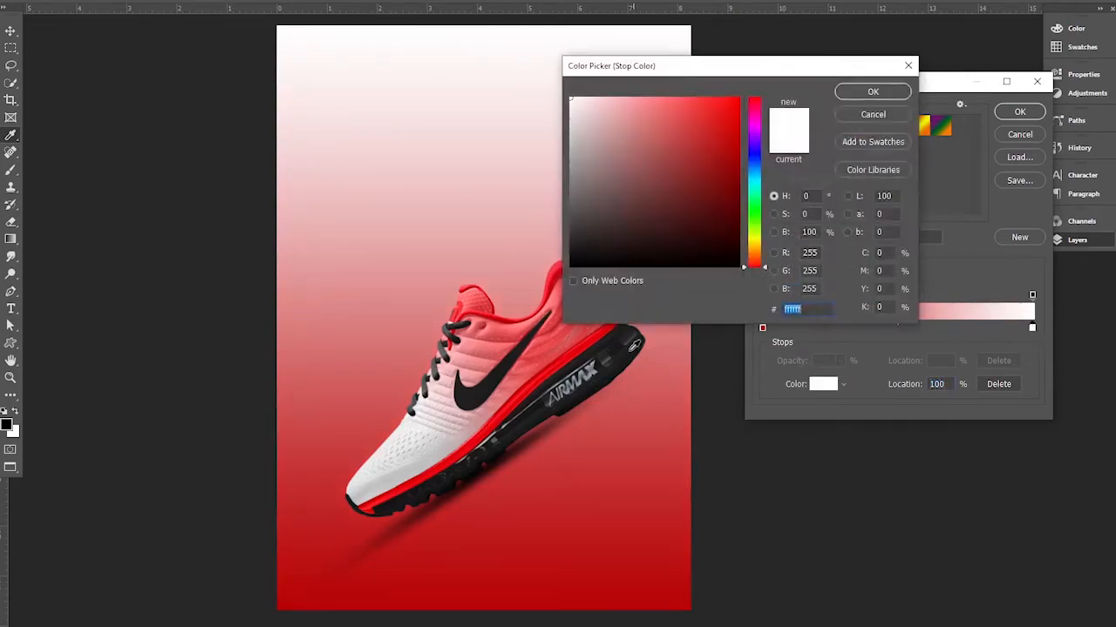
{"action": "left_click", "coordinate": [484, 337]}
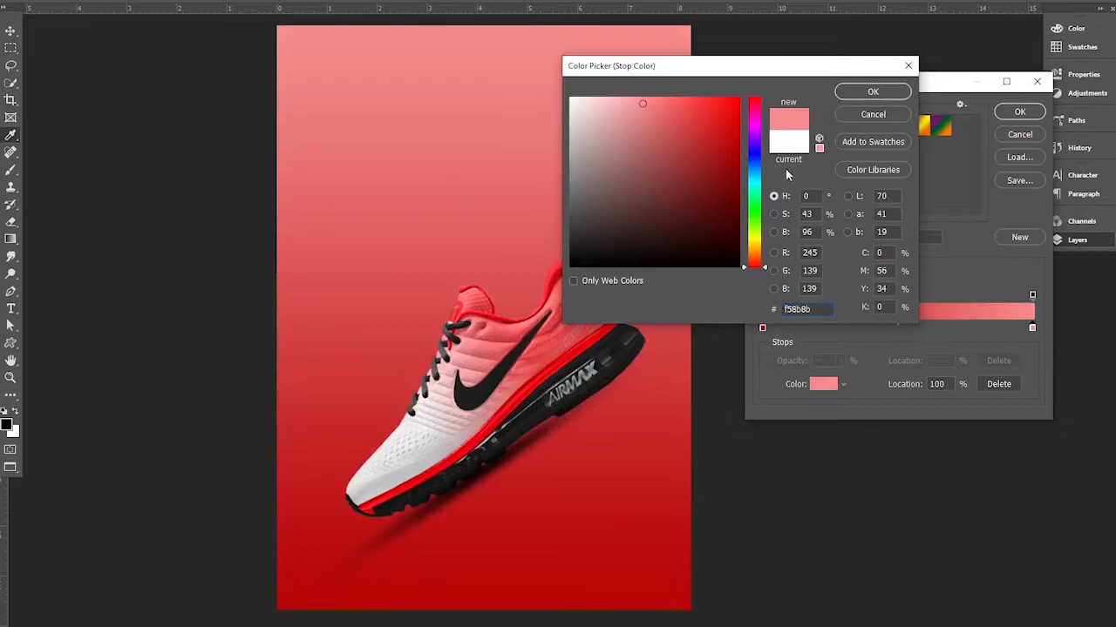
{"action": "left_click", "coordinate": [852, 96]}
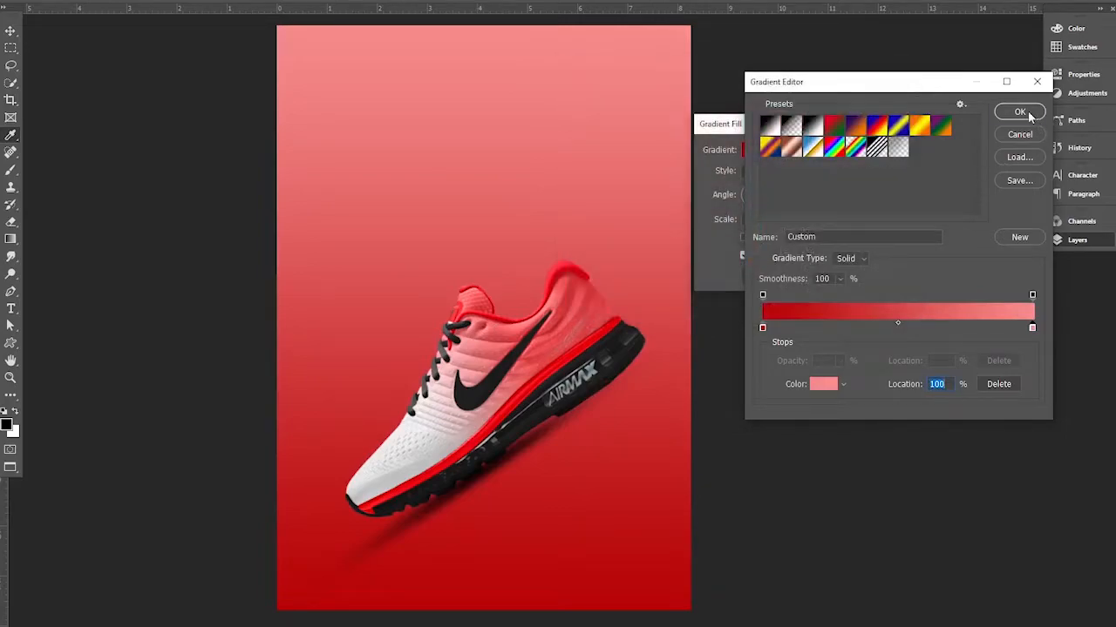
{"action": "left_click", "coordinate": [1020, 111]}
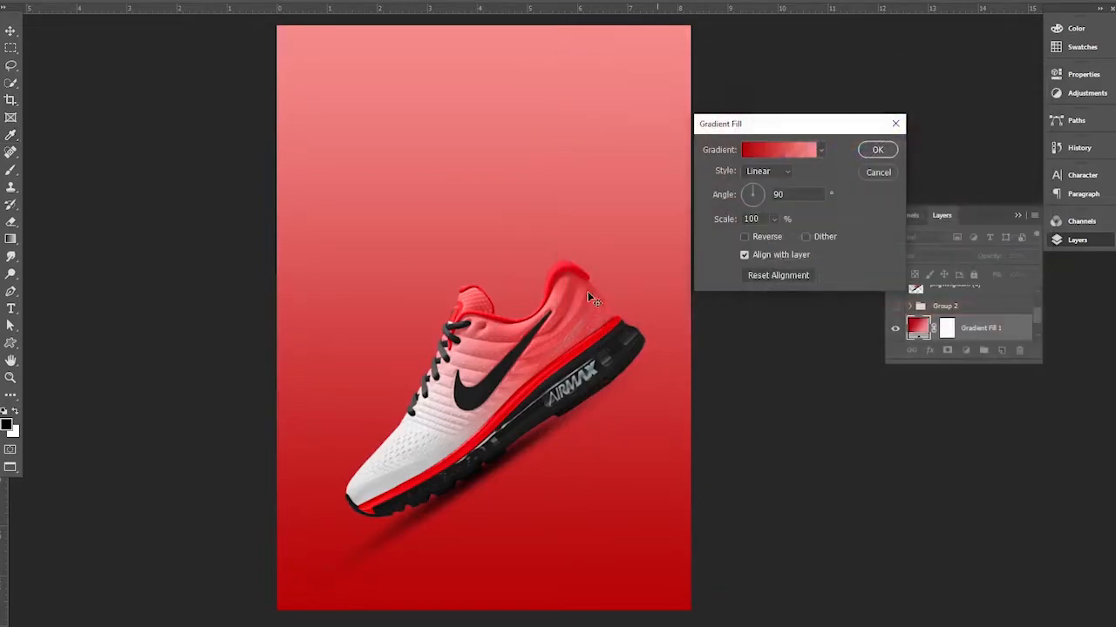
{"action": "left_click", "coordinate": [745, 238]}
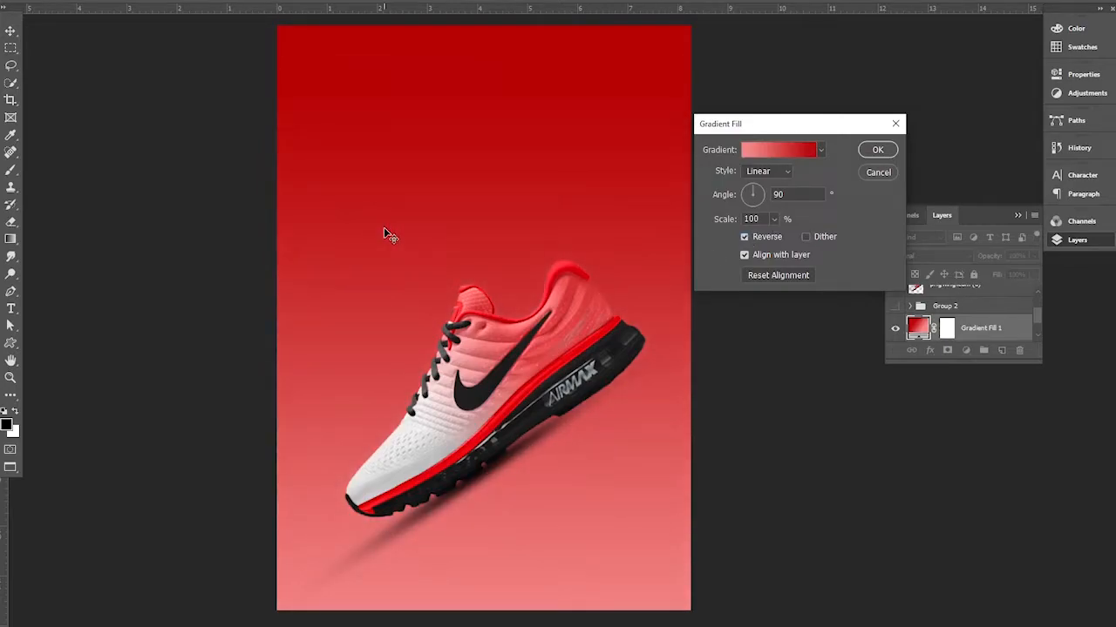
{"action": "left_click", "coordinate": [877, 149]}
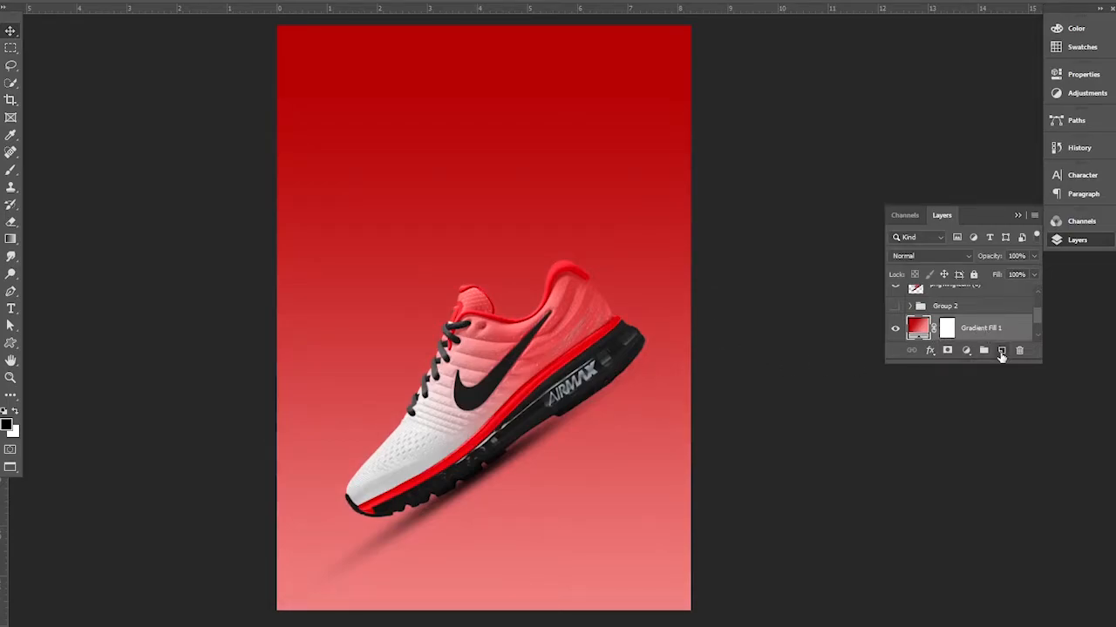
- Add a new layer above the gradient and draw a 3452 by 1677 px rectangle extending past the page's lower half
{"action": "left_click", "coordinate": [1001, 350]}
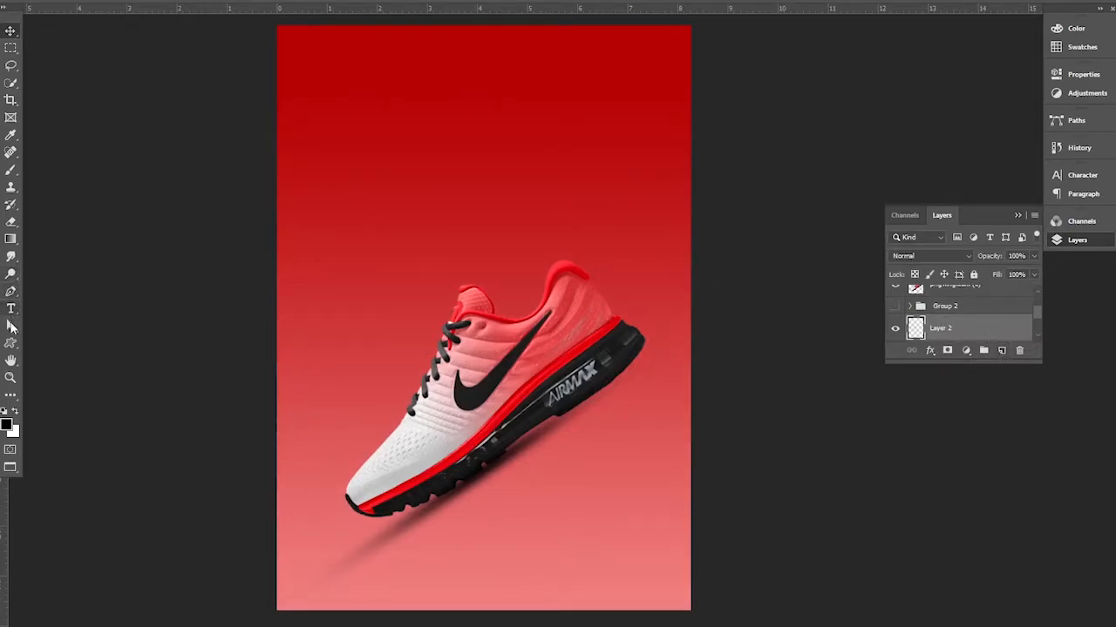
{"action": "right_click", "coordinate": [10, 343]}
{"action": "left_click", "coordinate": [69, 342]}
{"action": "left_click_drag", "start_coordinate": [249, 312], "coordinate": [247, 297]}
{"action": "left_click_drag", "start_coordinate": [217, 243], "coordinate": [791, 523]}
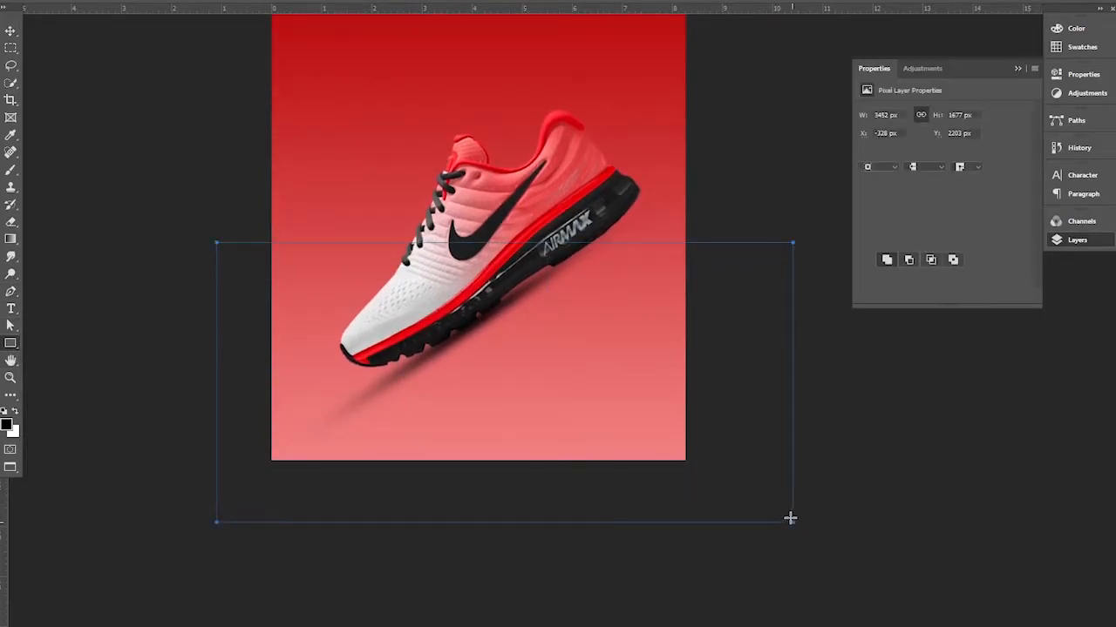
- Change the rectangle's fill color to white
{"action": "left_click", "coordinate": [866, 153]}
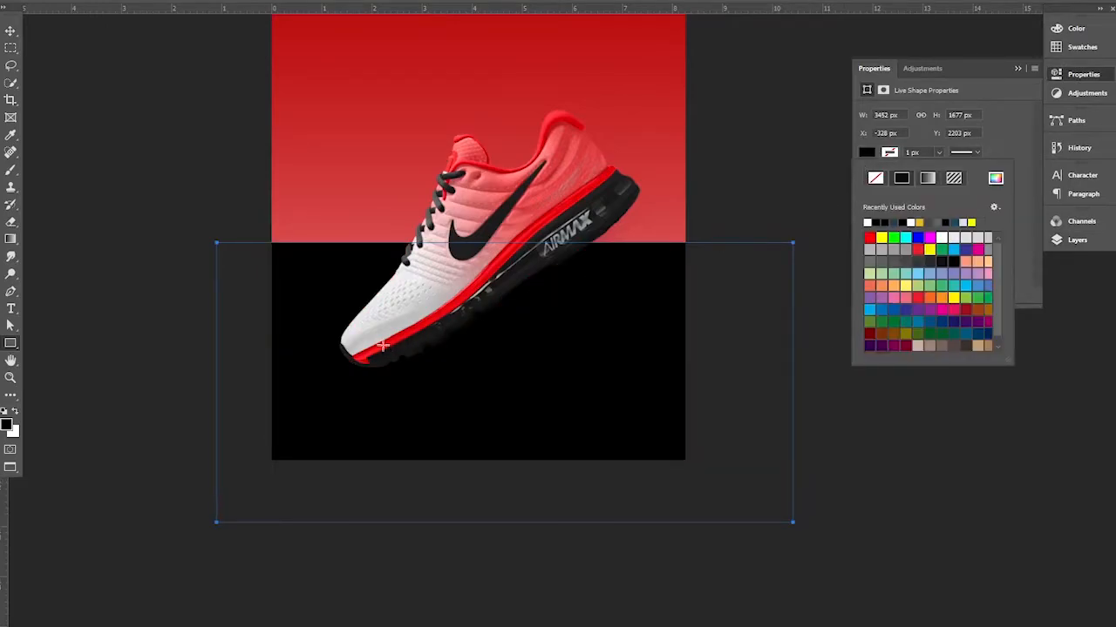
{"action": "left_click", "coordinate": [870, 221]}
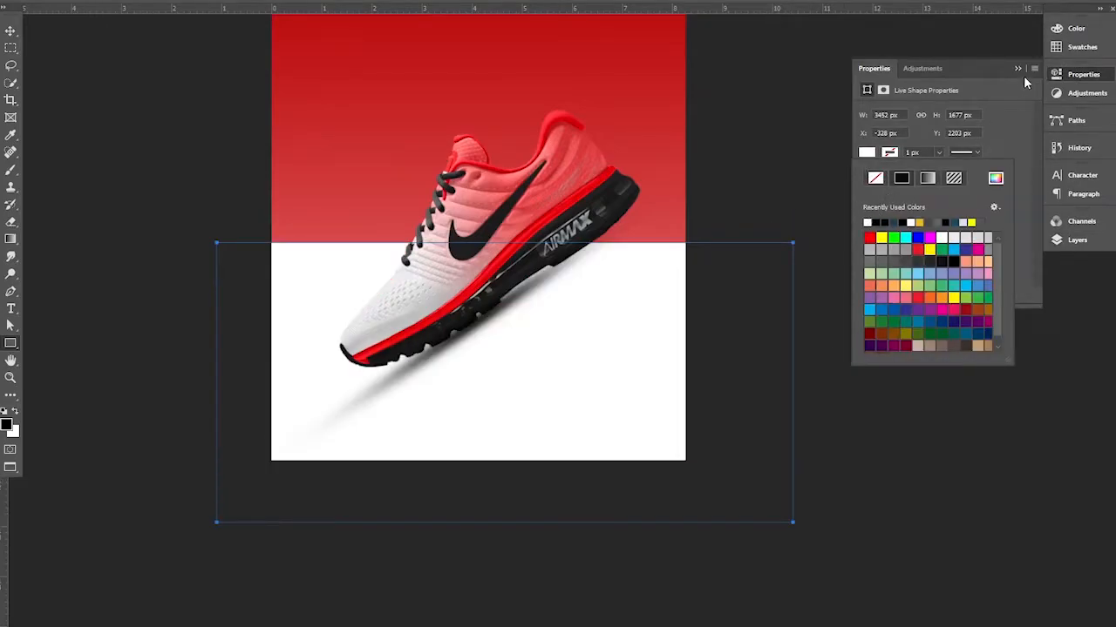
{"action": "left_click", "coordinate": [1017, 67]}
- Skew the white rectangle upward on its right side and move it down to the level of the shoe's toe
{"action": "left_click", "coordinate": [11, 31]}
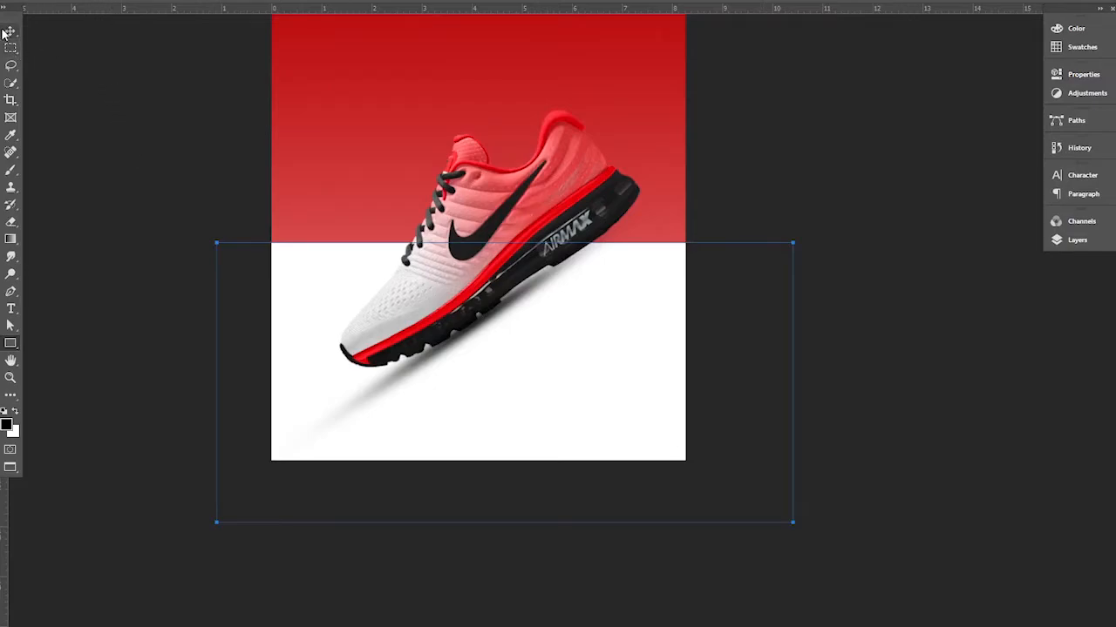
{"action": "key", "text": "ctrl+t"}
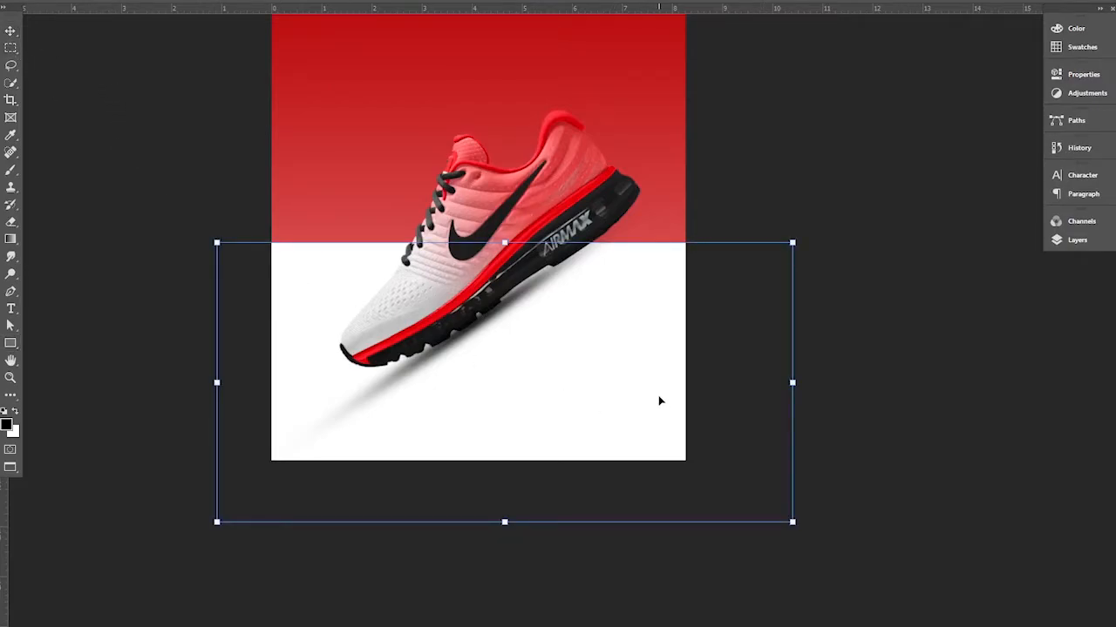
{"action": "right_click", "coordinate": [660, 398]}
{"action": "left_click", "coordinate": [693, 446]}
{"action": "left_click_drag", "start_coordinate": [792, 384], "coordinate": [790, 287]}
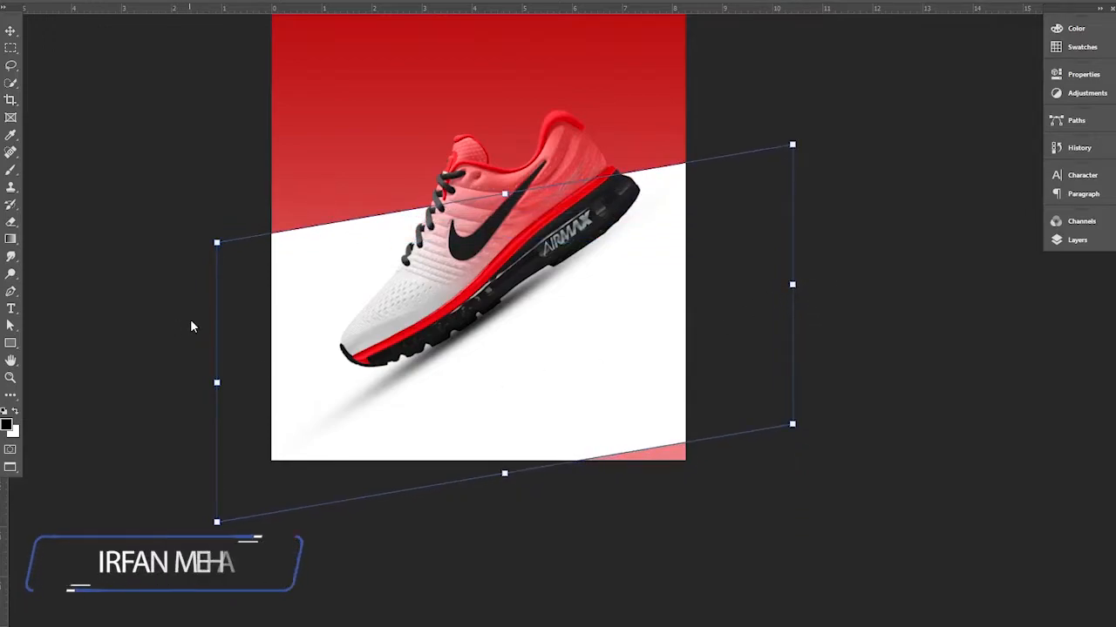
{"action": "left_click_drag", "start_coordinate": [475, 417], "coordinate": [496, 530]}
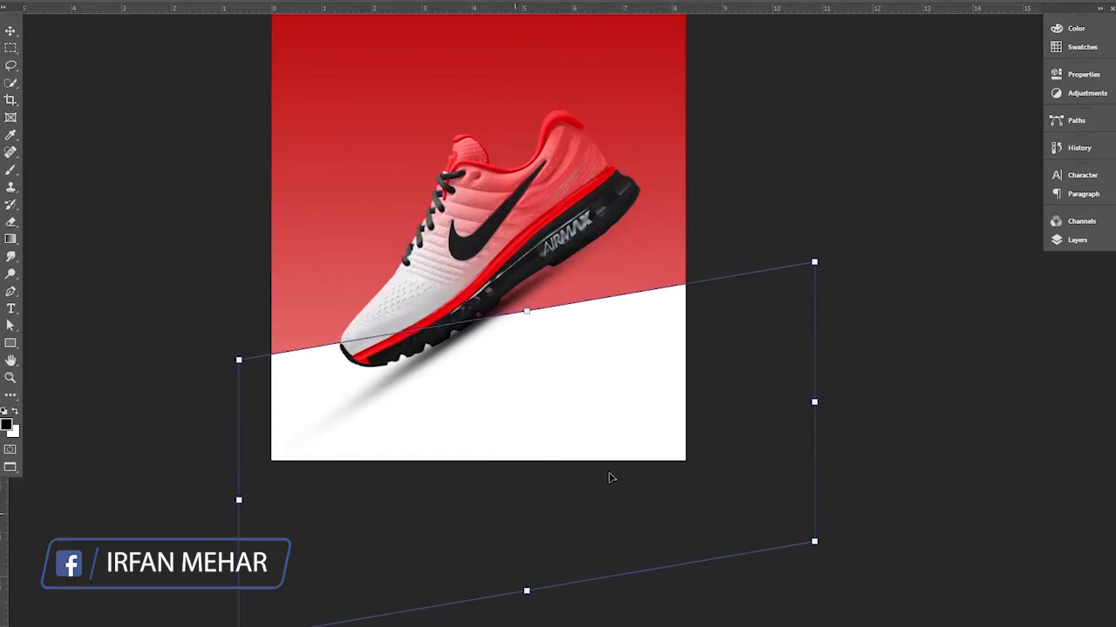
- Skew the rectangle more steeply so its upper edge runs diagonally from the shoe's toe to its heel
{"action": "left_click_drag", "start_coordinate": [798, 412], "coordinate": [788, 296]}
{"action": "left_click_drag", "start_coordinate": [241, 413], "coordinate": [244, 452]}
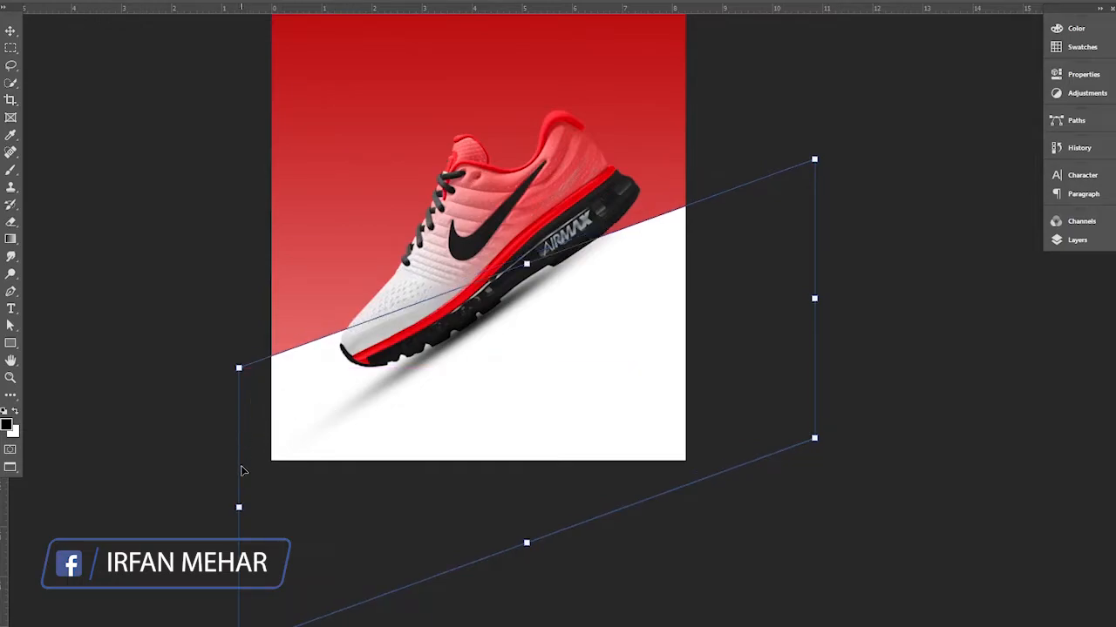
{"action": "left_click_drag", "start_coordinate": [241, 514], "coordinate": [245, 539]}
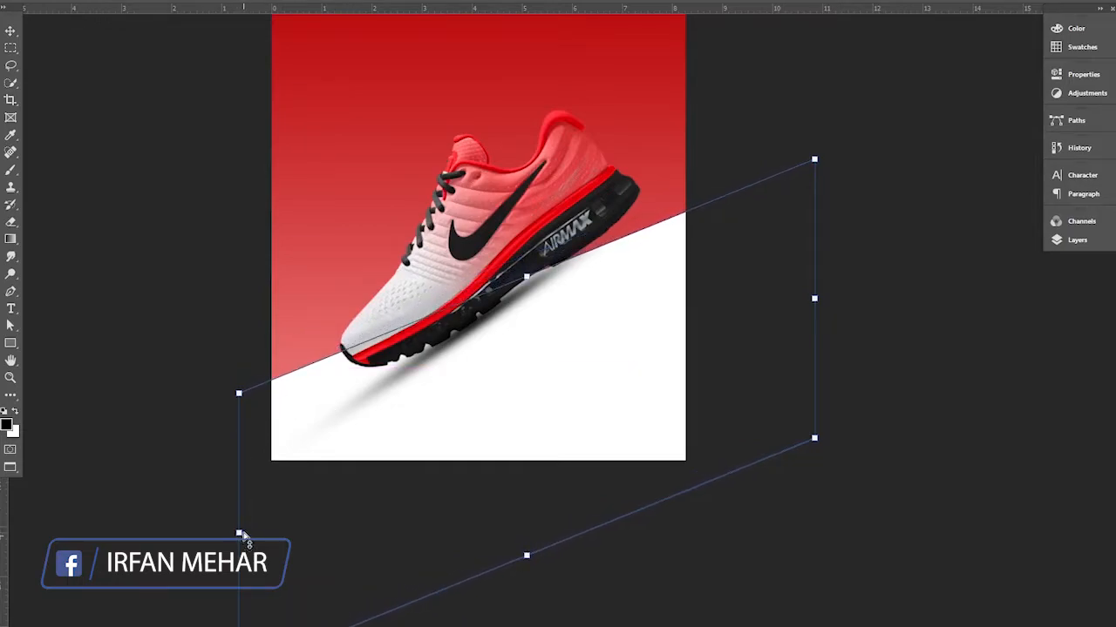
{"action": "left_click_drag", "start_coordinate": [816, 302], "coordinate": [815, 267]}
{"action": "key", "text": "Return"}
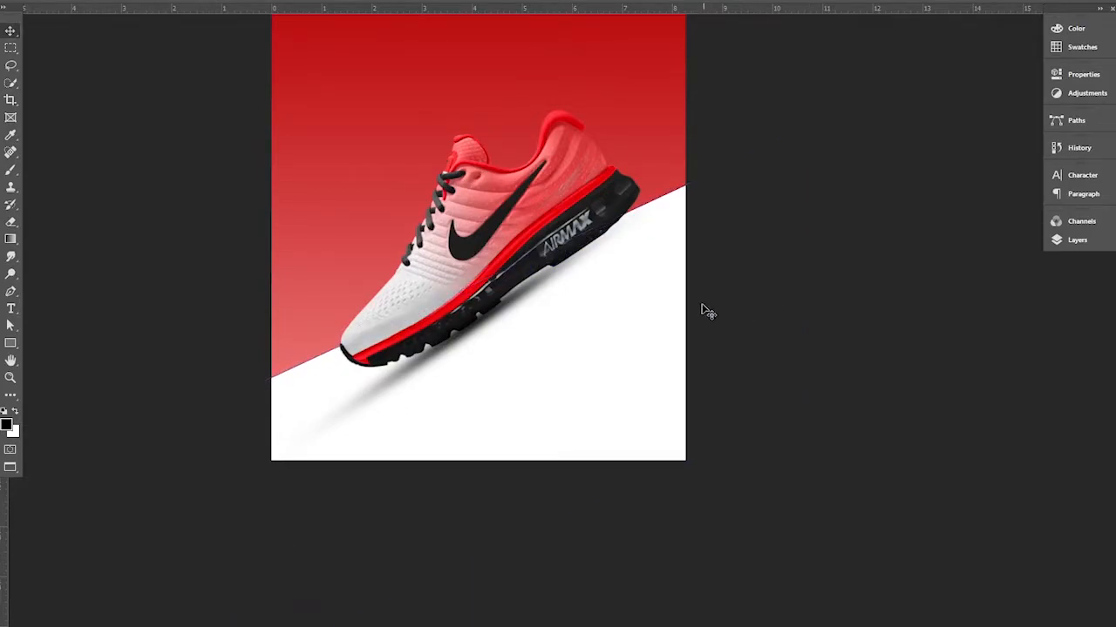
{"action": "left_click", "coordinate": [489, 275], "text": "alt"}
{"action": "left_click_drag", "start_coordinate": [547, 283], "coordinate": [566, 389]}
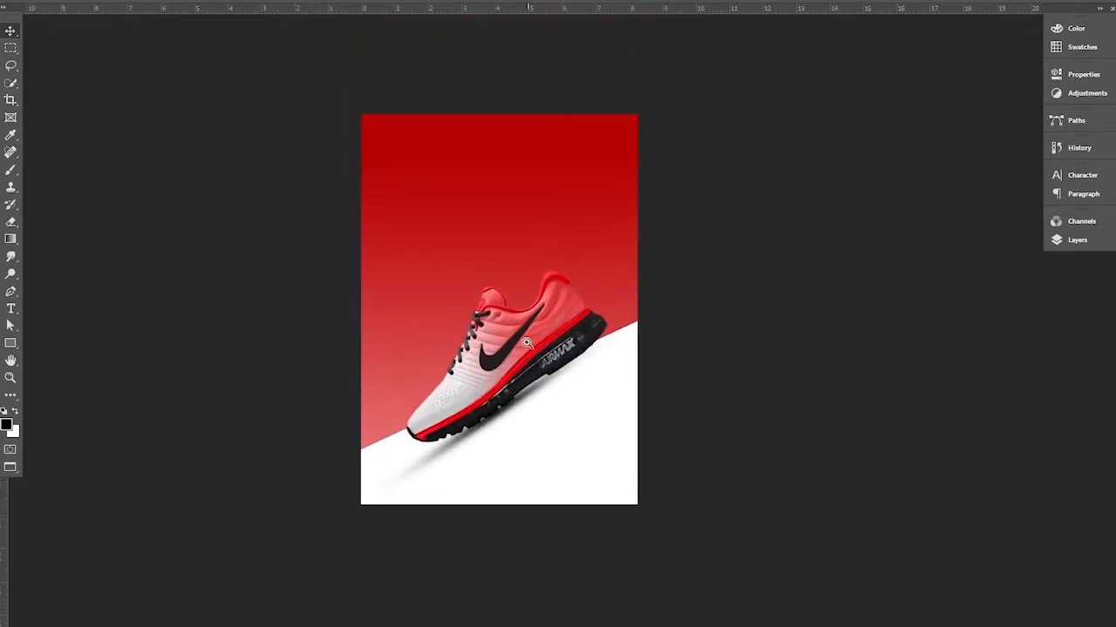
{"action": "left_click", "coordinate": [529, 347], "text": "ctrl"}
{"action": "left_click_drag", "start_coordinate": [538, 351], "coordinate": [540, 365]}
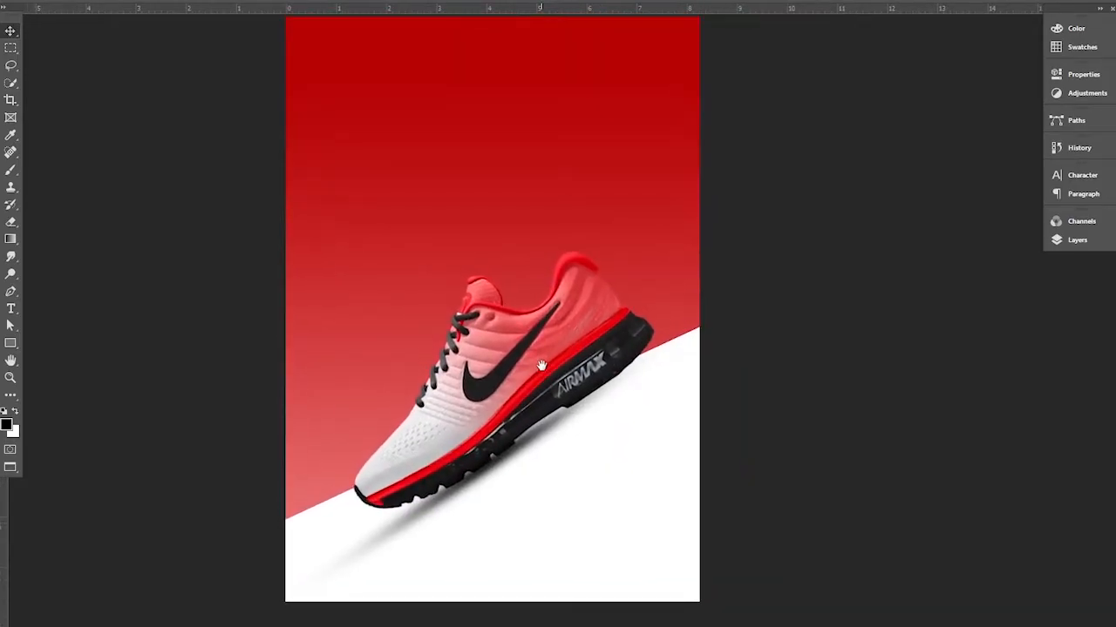
{"action": "mouse_move", "coordinate": [435, 257]}
{"action": "left_mouse_down"}
{"action": "mouse_move", "coordinate": [435, 282]}
{"action": "mouse_move", "coordinate": [436, 248]}
{"action": "left_mouse_up"}
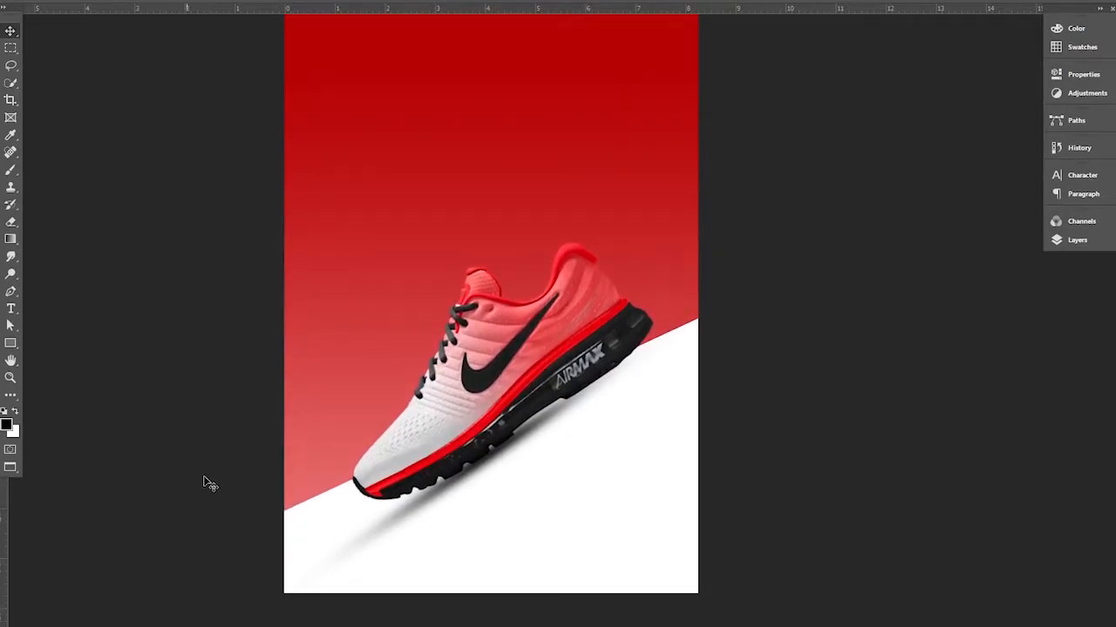
{"action": "left_click_drag", "start_coordinate": [266, 465], "coordinate": [265, 438]}
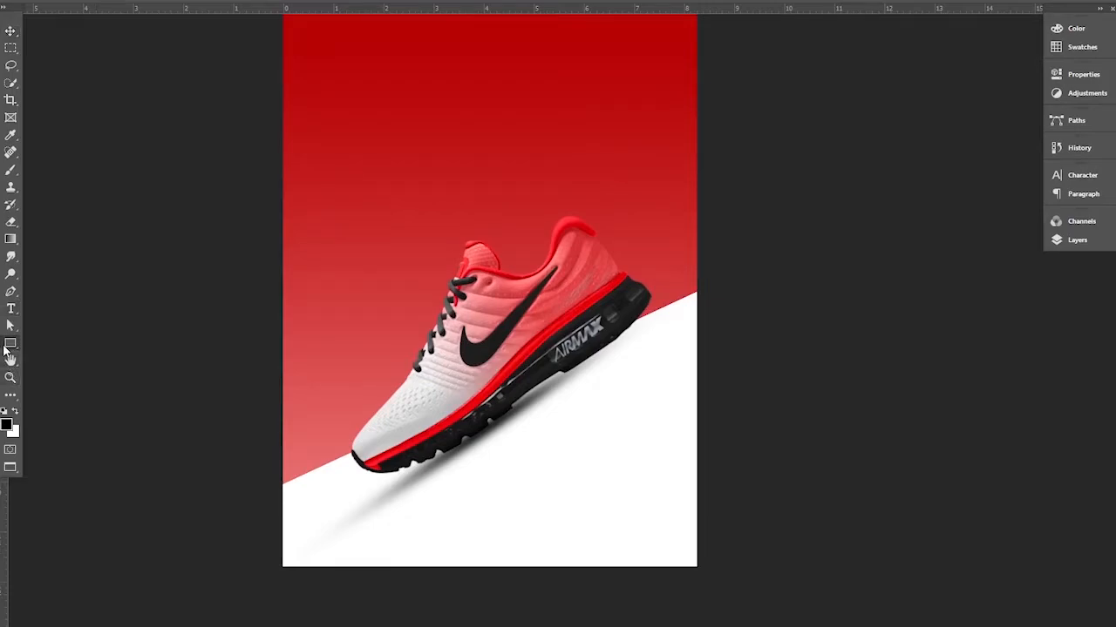
- Draw a thin straight line along the white shape's diagonal edge and shift it to run parallel just below that edge
{"action": "right_click", "coordinate": [10, 343]}
{"action": "left_click", "coordinate": [68, 394]}
{"action": "left_click_drag", "start_coordinate": [566, 259], "coordinate": [546, 183]}
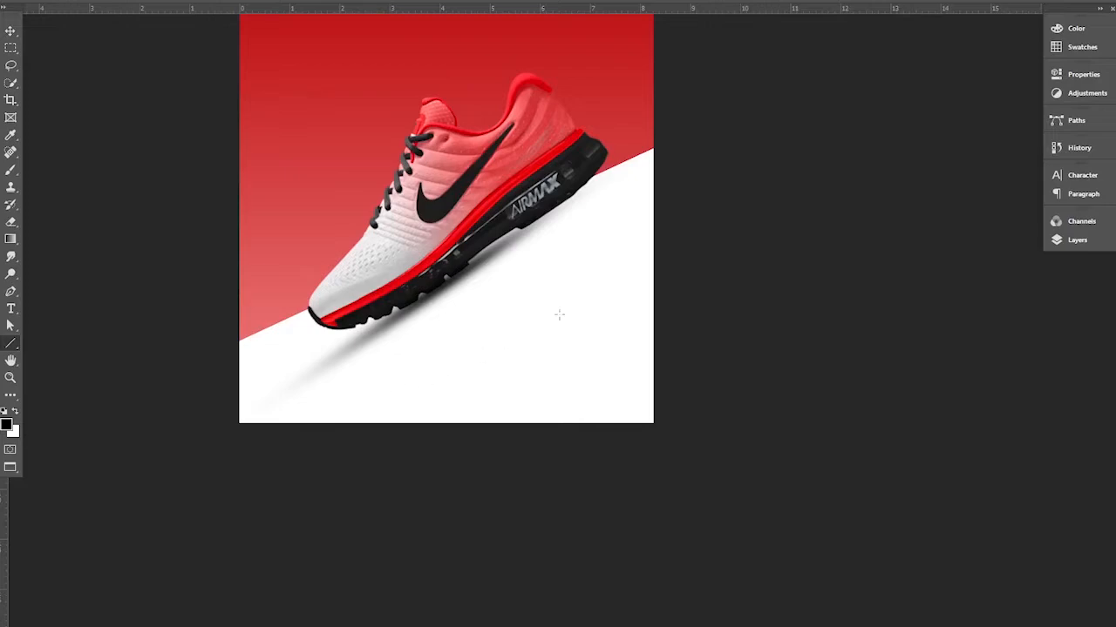
{"action": "left_click_drag", "start_coordinate": [650, 150], "coordinate": [132, 394]}
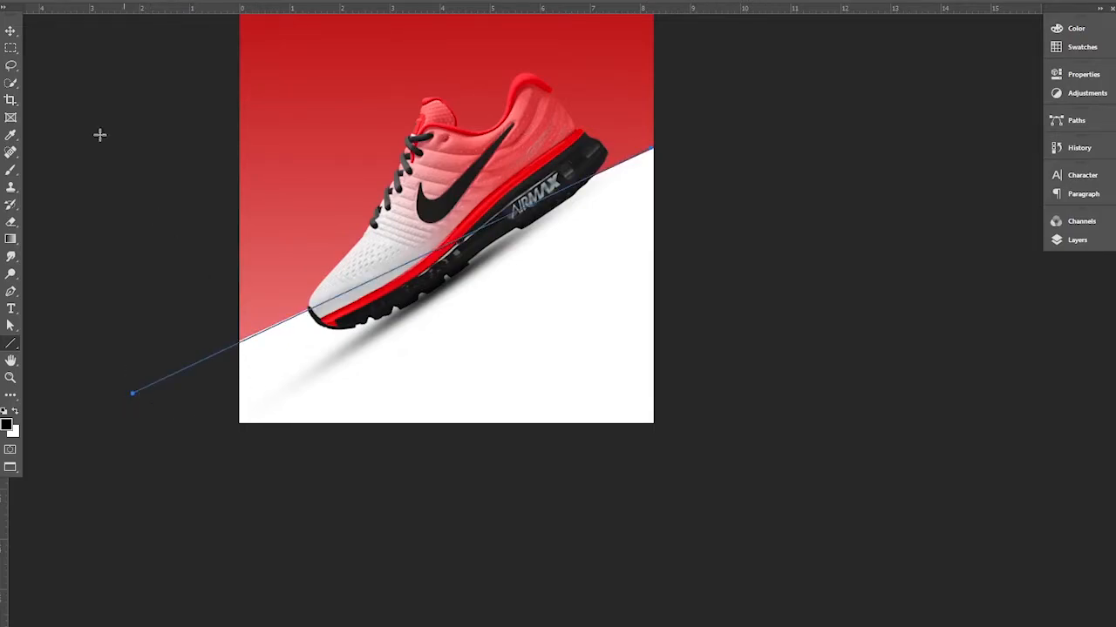
{"action": "left_click", "coordinate": [10, 31]}
{"action": "mouse_move", "coordinate": [418, 258]}
{"action": "left_mouse_down"}
{"action": "mouse_move", "coordinate": [442, 283]}
{"action": "mouse_move", "coordinate": [464, 255]}
{"action": "mouse_move", "coordinate": [456, 263]}
{"action": "left_mouse_up"}
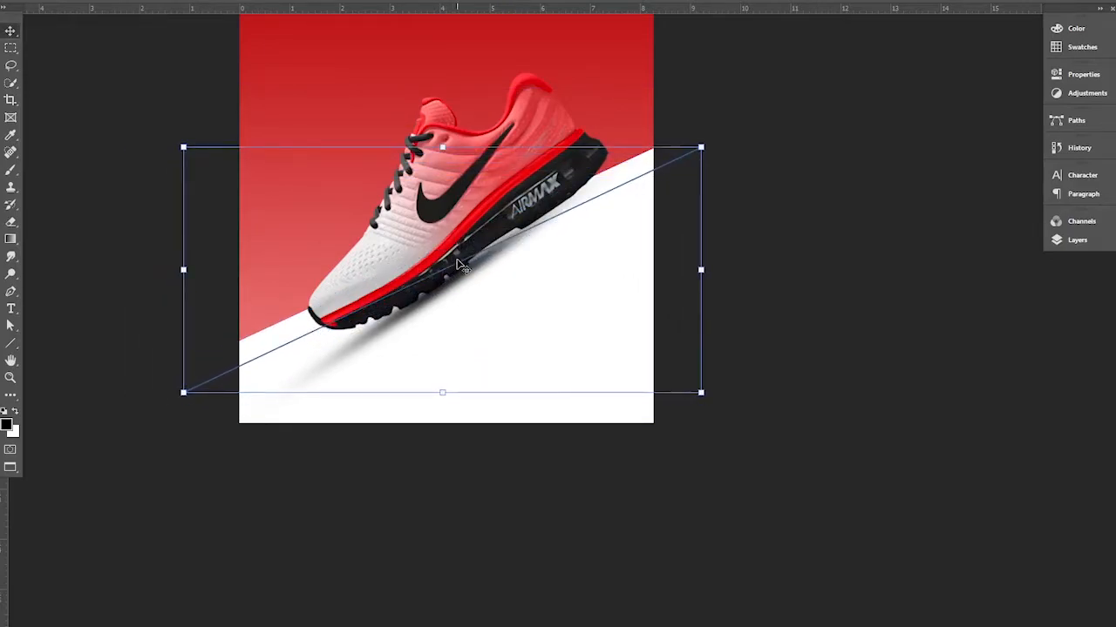
{"action": "left_click", "coordinate": [716, 320]}
- Move the diagonal line's layer beneath the shoe image layer
{"action": "left_click", "coordinate": [1095, 226]}
{"action": "left_click", "coordinate": [1093, 226]}
{"action": "left_click", "coordinate": [1093, 239]}
{"action": "scroll", "coordinate": [965, 311], "scroll_direction": "up", "scroll_amount": 3}
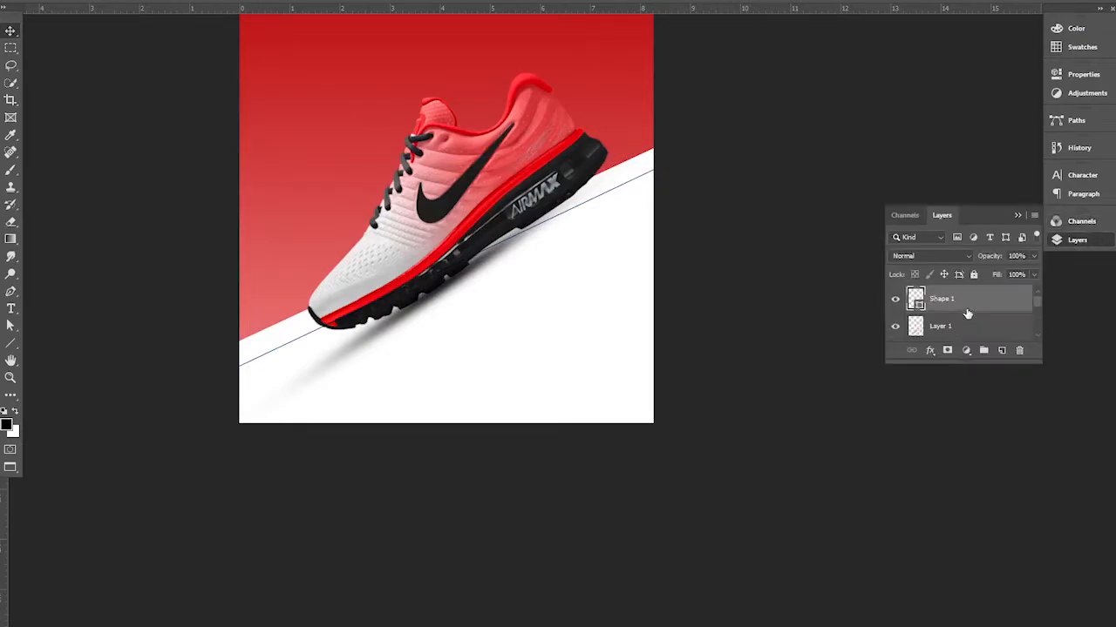
{"action": "mouse_move", "coordinate": [977, 307]}
{"action": "left_mouse_down"}
{"action": "mouse_move", "coordinate": [979, 358]}
{"action": "mouse_move", "coordinate": [974, 324]}
{"action": "left_mouse_up"}
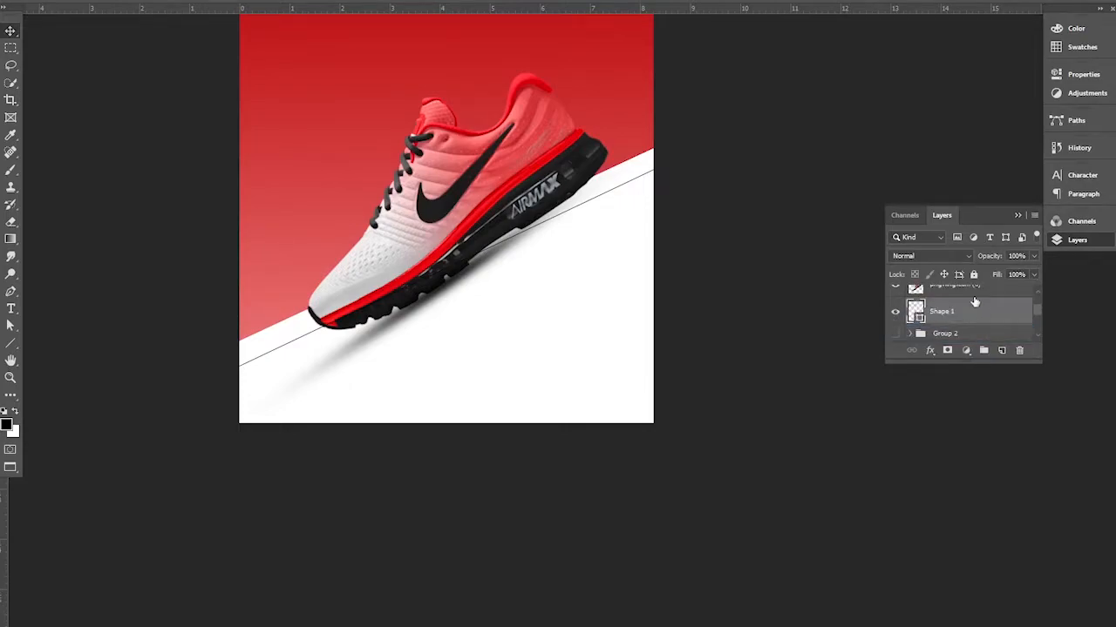
- Duplicate the diagonal line and move the copy down to run parallel across the lower part of the white area
{"action": "key", "text": "ctrl+j"}
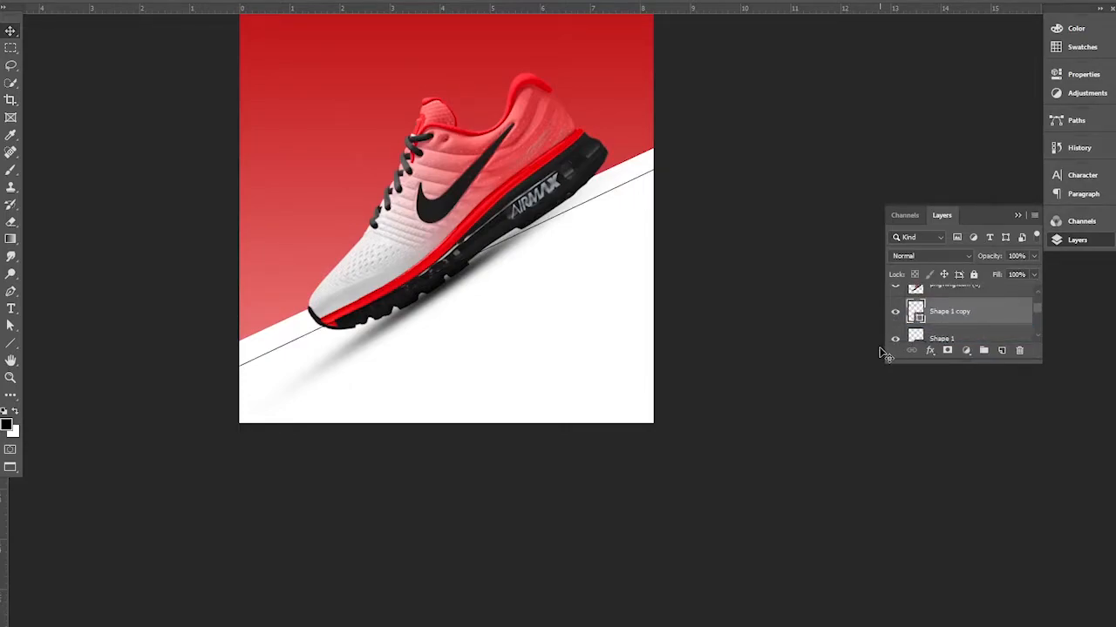
{"action": "key", "text": "ctrl+t"}
{"action": "left_click_drag", "start_coordinate": [558, 266], "coordinate": [581, 358]}
{"action": "key", "text": "Return"}
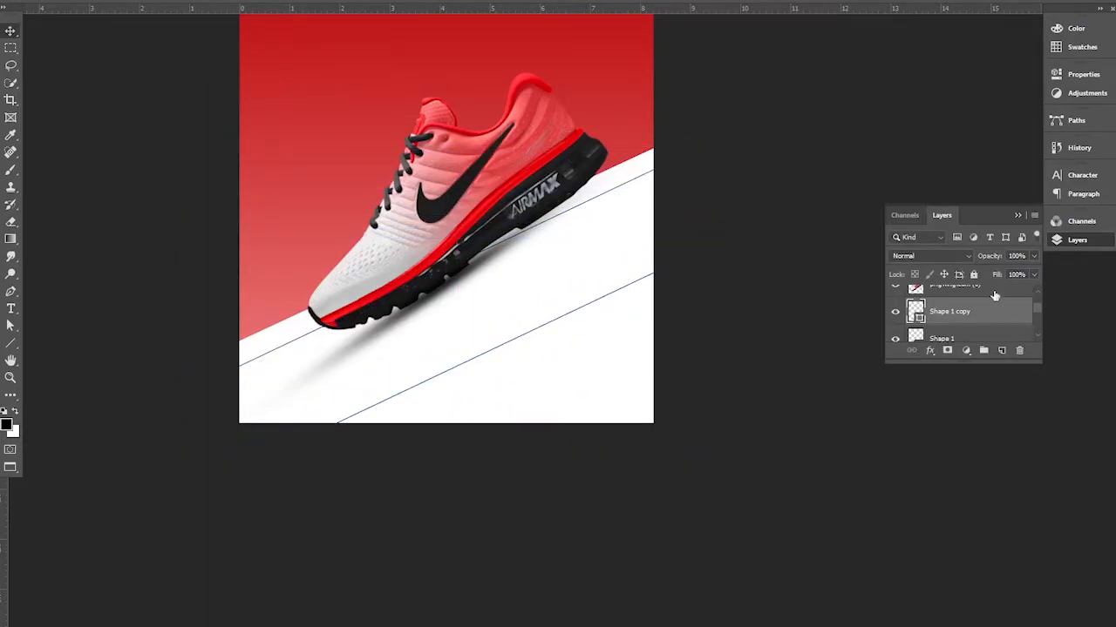
- Reduce the opacity of the copied line and set the original line's opacity to 40%
{"action": "left_click_drag", "start_coordinate": [1000, 259], "coordinate": [954, 261]}
{"action": "left_click", "coordinate": [972, 334]}
{"action": "left_click_drag", "start_coordinate": [990, 259], "coordinate": [935, 263]}
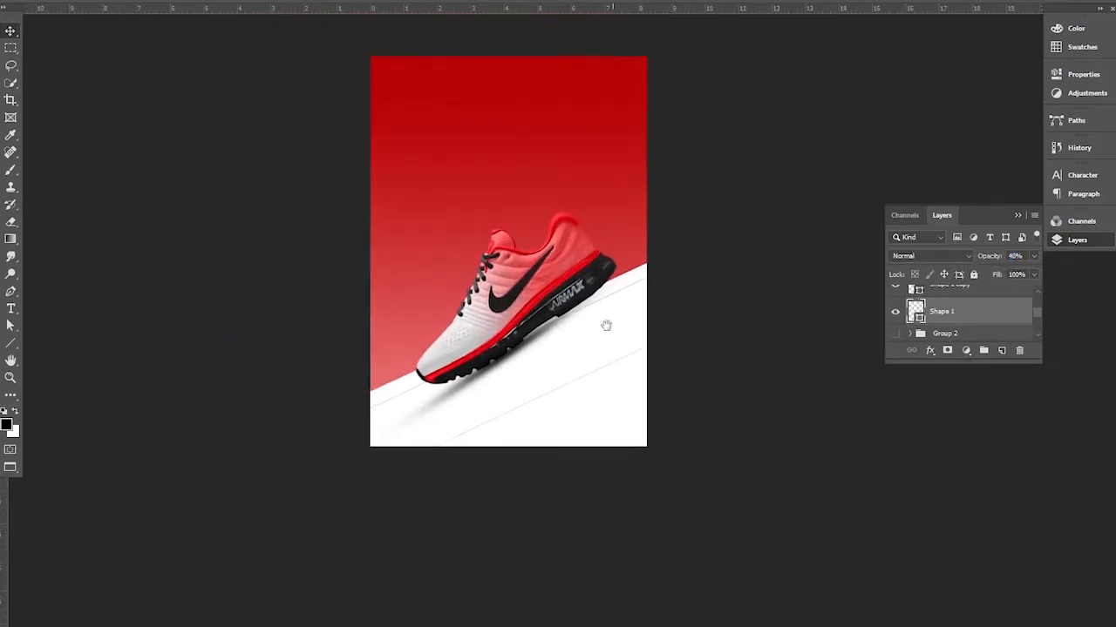
- Place the nike image as an embedded object above Layer 1
{"action": "mouse_move", "coordinate": [605, 322]}
{"action": "left_mouse_down"}
{"action": "mouse_move", "coordinate": [595, 288]}
{"action": "mouse_move", "coordinate": [614, 334]}
{"action": "left_mouse_up"}
{"action": "left_click", "coordinate": [595, 288], "text": "ctrl"}
{"action": "left_click", "coordinate": [950, 333]}
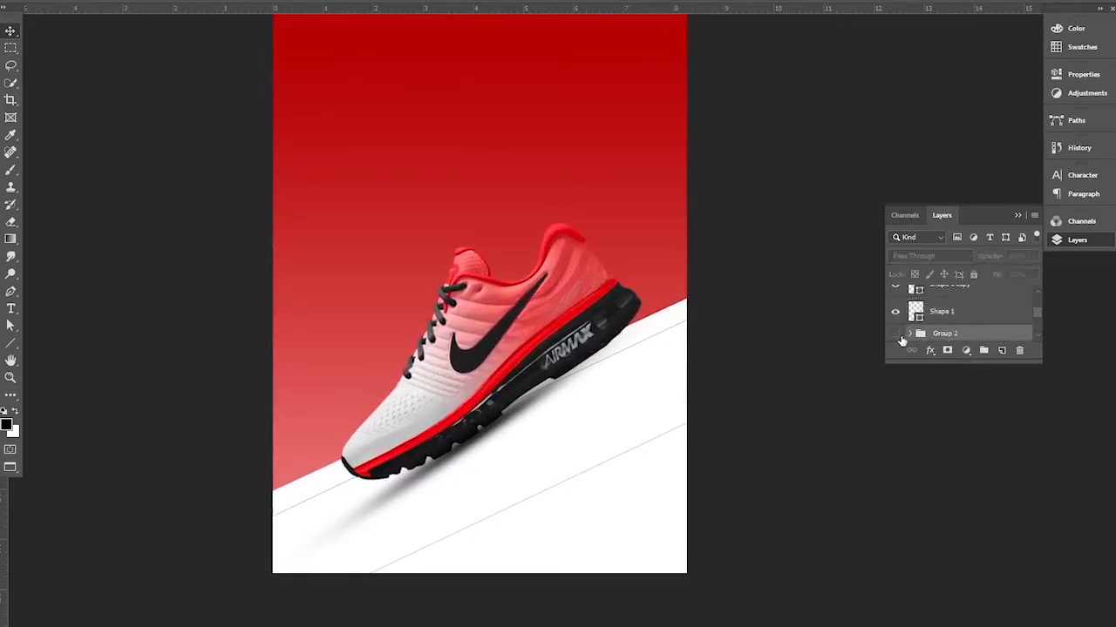
{"action": "scroll", "coordinate": [960, 324], "scroll_direction": "up", "scroll_amount": 3}
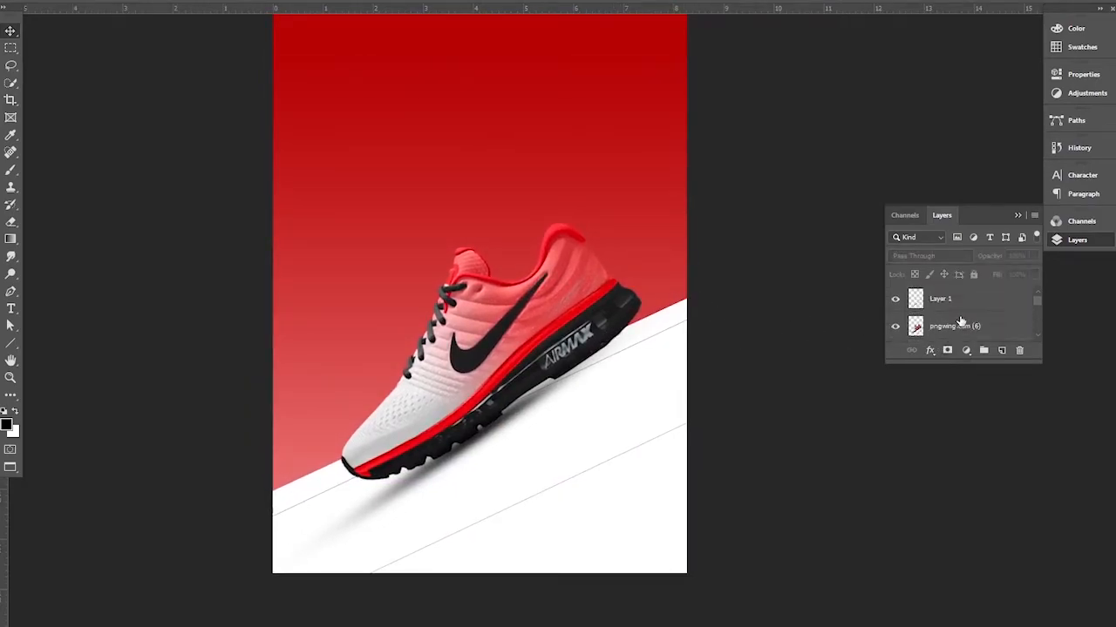
{"action": "left_click", "coordinate": [952, 307]}
{"action": "left_click", "coordinate": [35, 0]}
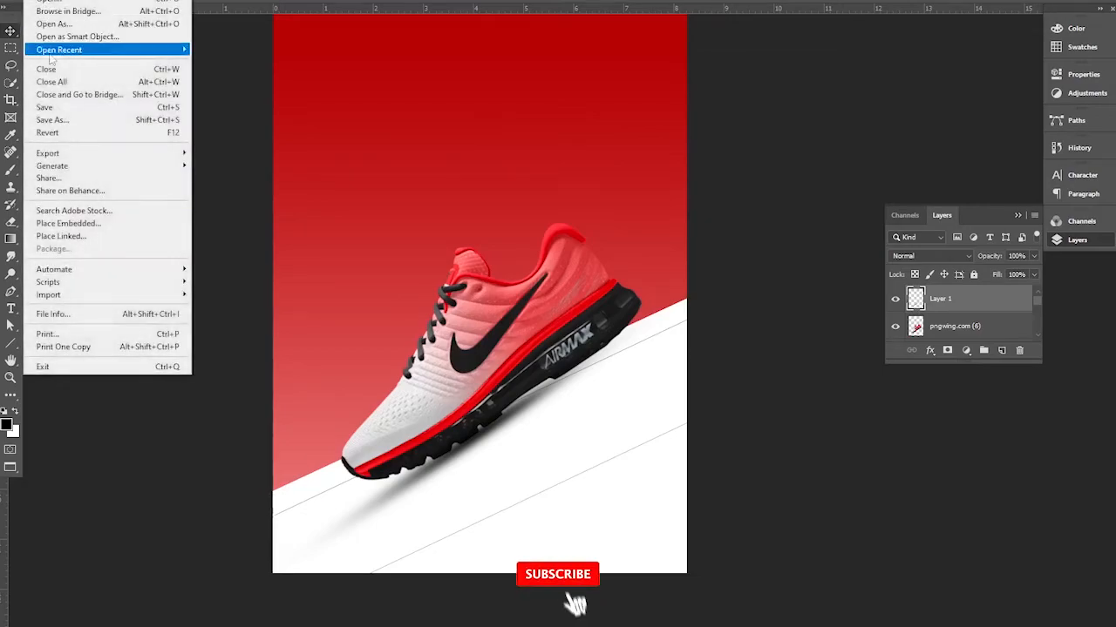
{"action": "left_click", "coordinate": [68, 223]}
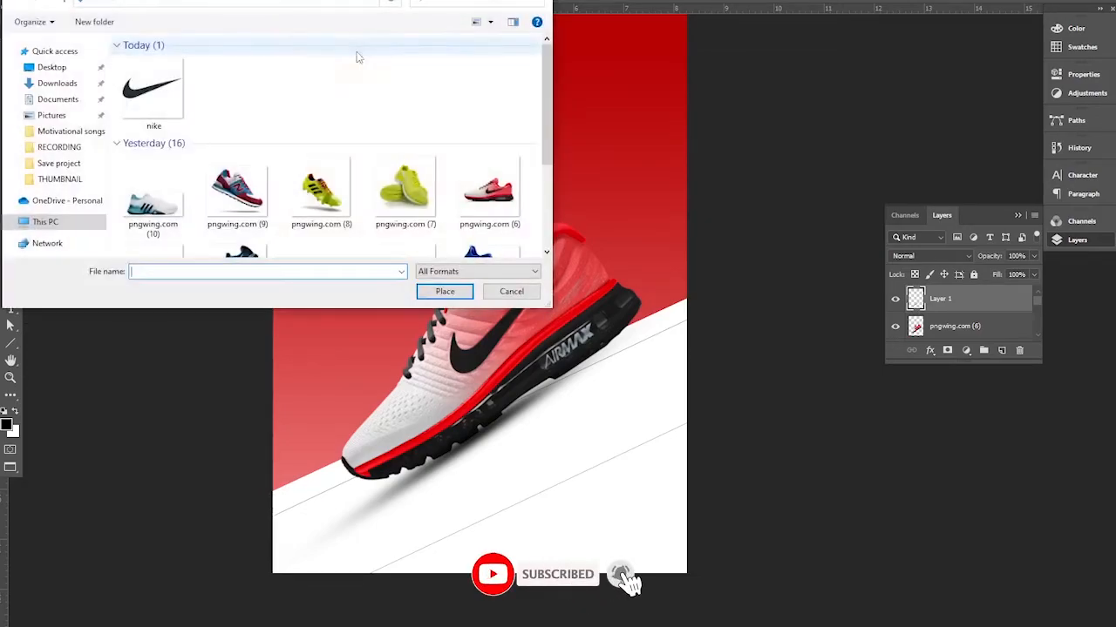
{"action": "left_click", "coordinate": [185, 94]}
{"action": "left_click", "coordinate": [440, 291]}
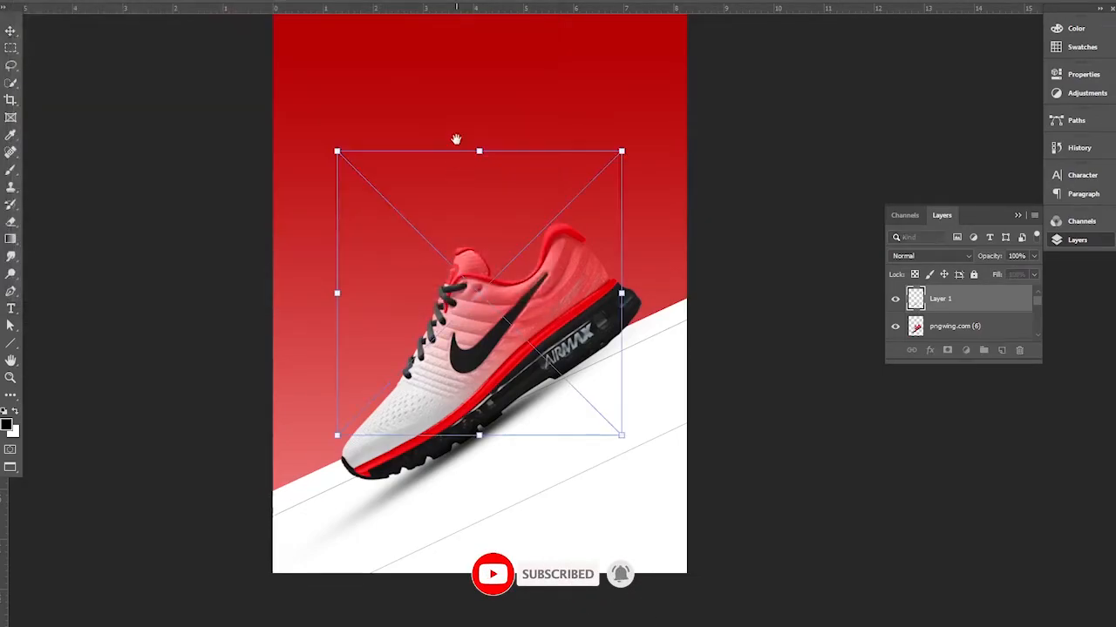
- Scale the nike logo down to a small mark and position it in the poster's upper-left corner
{"action": "scroll", "coordinate": [446, 284], "scroll_direction": "up", "scroll_amount": 2}
{"action": "scroll", "coordinate": [445, 284], "scroll_direction": "up", "scroll_amount": 1}
{"action": "left_click_drag", "start_coordinate": [610, 326], "coordinate": [309, 216]}
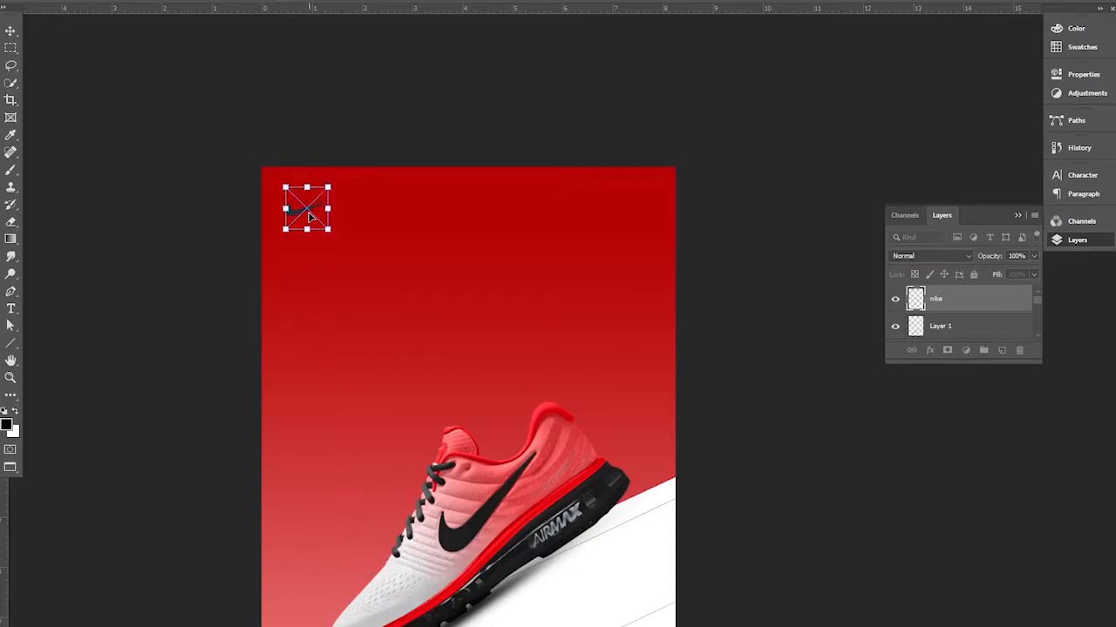
{"action": "key", "text": "Return"}
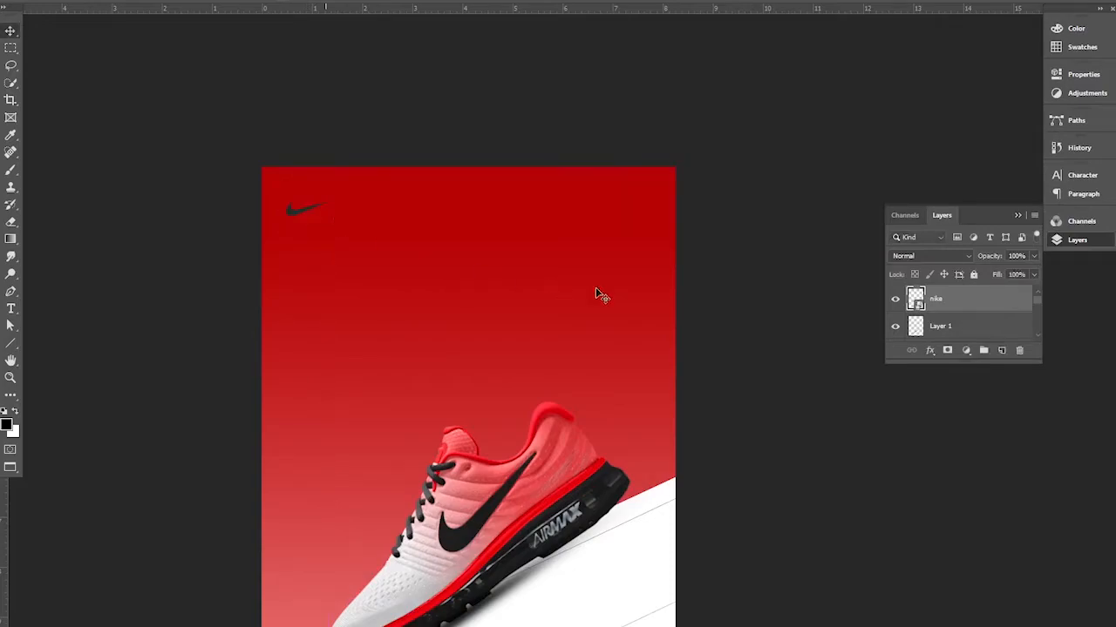
- Apply a white Color Overlay with Normal blending and 100% opacity to the nike logo
{"action": "double_click", "coordinate": [1007, 299]}
{"action": "left_click", "coordinate": [646, 314]}
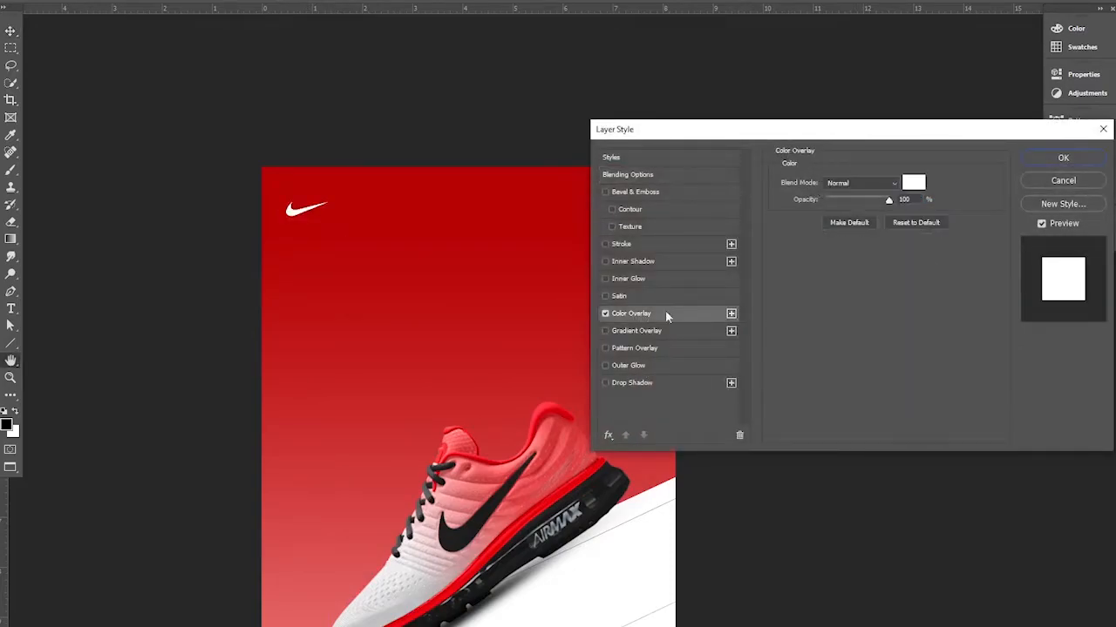
{"action": "left_click", "coordinate": [1062, 158]}
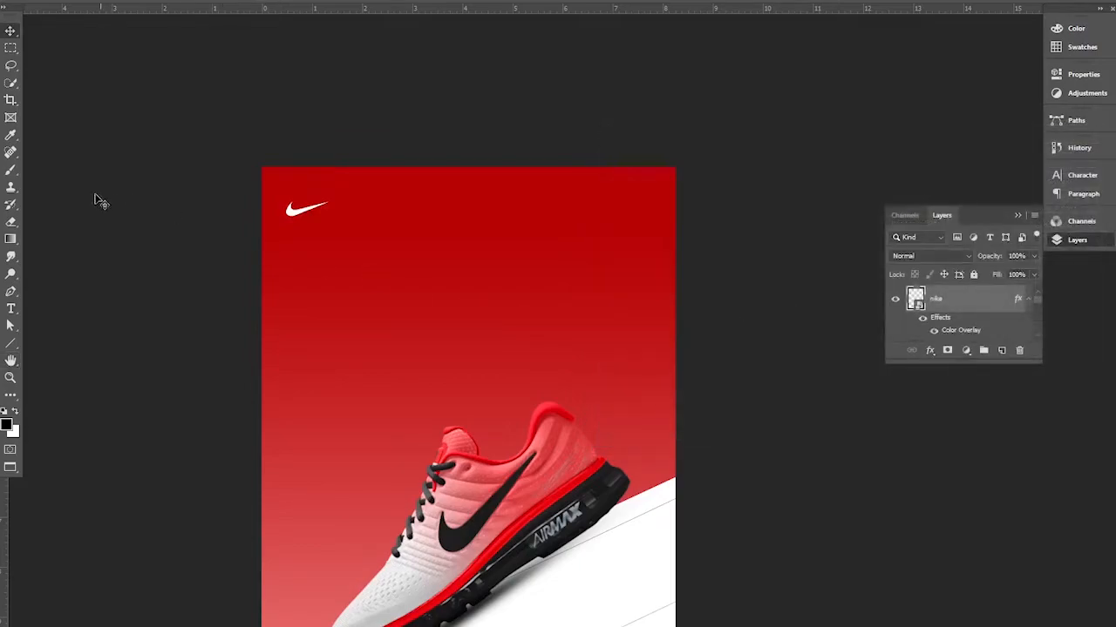
- Draw a small white circled-plus custom shape in the poster's upper-right corner, level with the nike logo
{"action": "right_click", "coordinate": [11, 362]}
{"action": "right_click", "coordinate": [10, 343]}
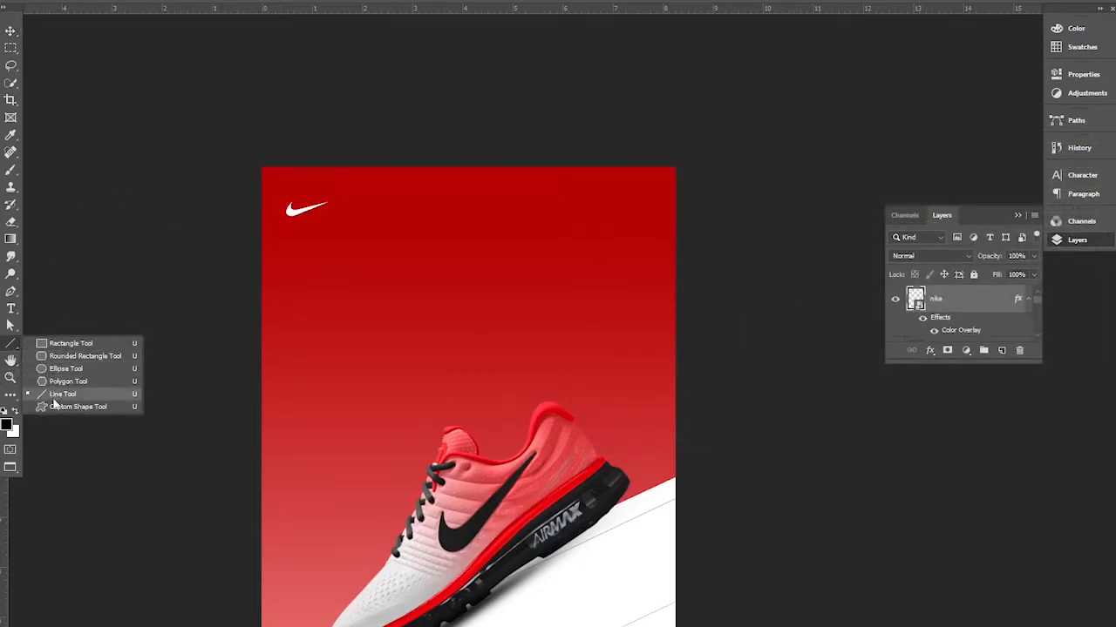
{"action": "left_click", "coordinate": [87, 408]}
{"action": "left_click_drag", "start_coordinate": [618, 191], "coordinate": [638, 235]}
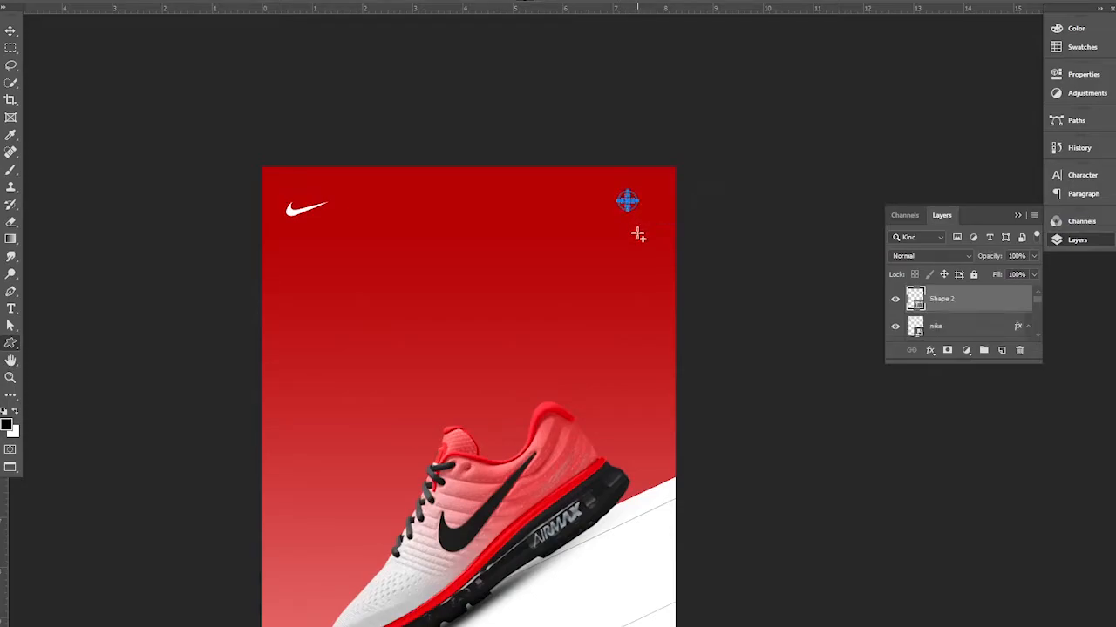
{"action": "left_click", "coordinate": [150, 1]}
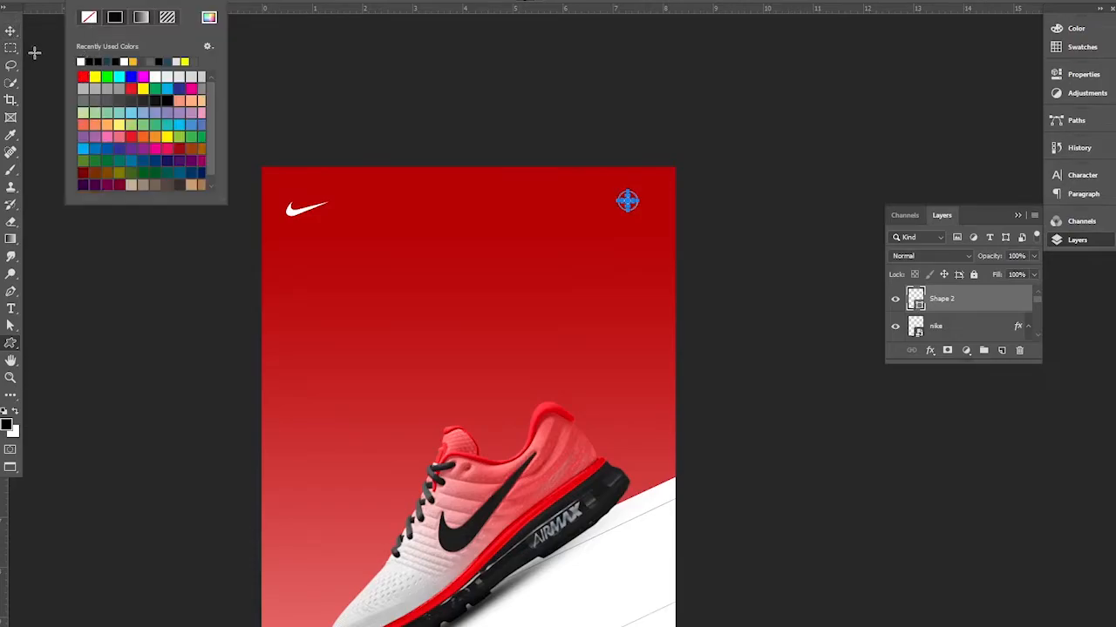
{"action": "left_click", "coordinate": [10, 30]}
- Group the two diagonal line layers and name the group base
{"action": "left_click", "coordinate": [611, 397], "text": "alt"}
{"action": "left_click_drag", "start_coordinate": [612, 398], "coordinate": [584, 282]}
{"action": "left_click", "coordinate": [519, 289], "text": "ctrl"}
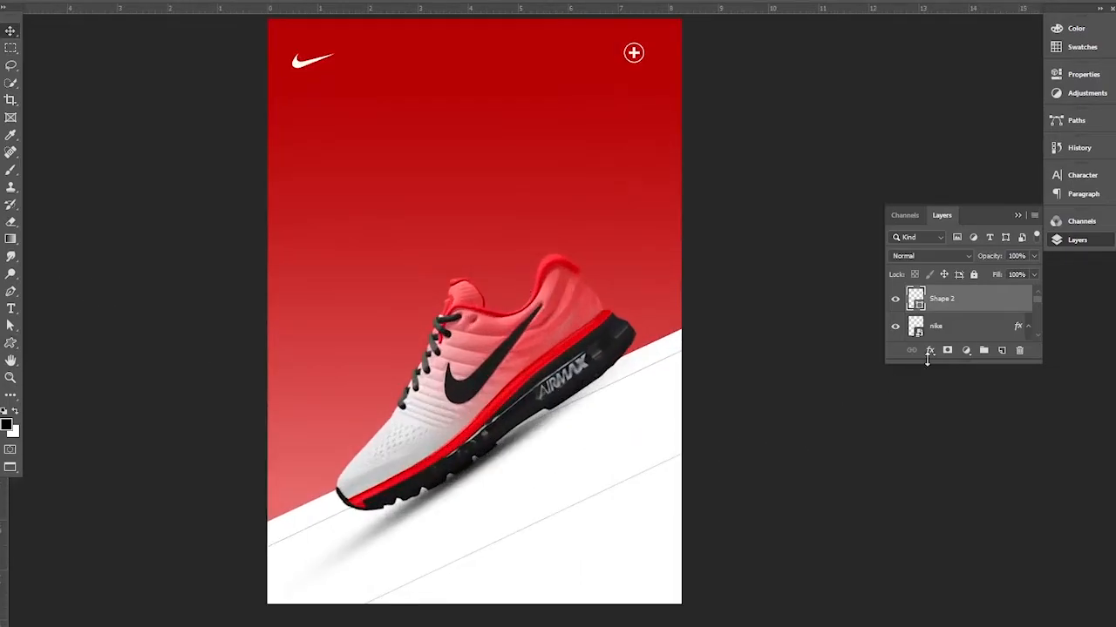
{"action": "scroll", "coordinate": [975, 330], "scroll_direction": "down", "scroll_amount": 2}
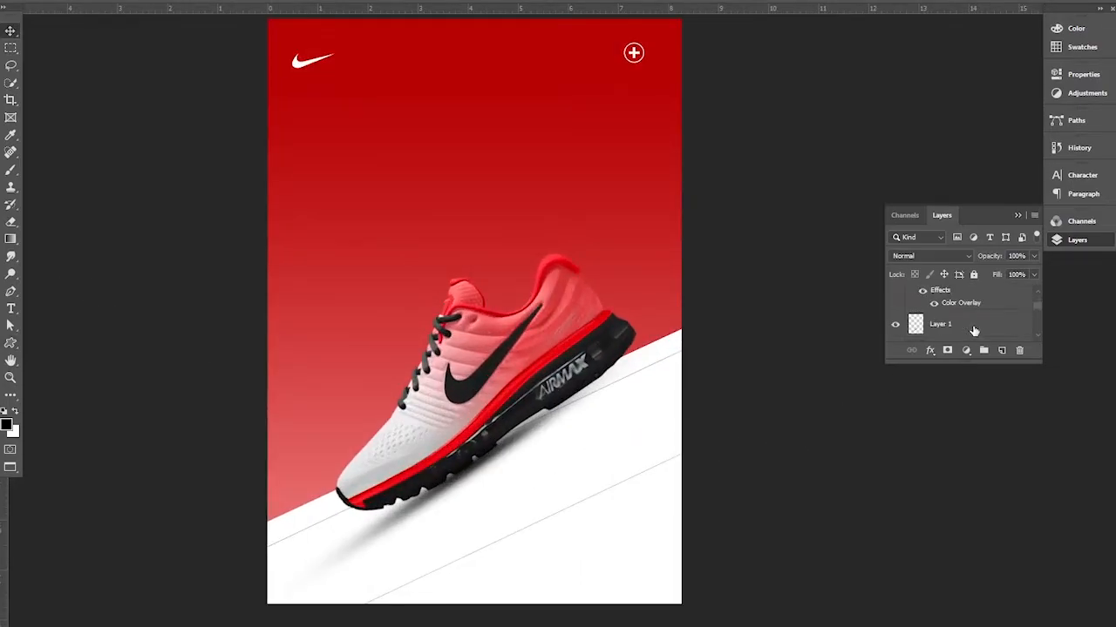
{"action": "scroll", "coordinate": [975, 330], "scroll_direction": "down", "scroll_amount": 1}
{"action": "scroll", "coordinate": [967, 326], "scroll_direction": "down", "scroll_amount": 2}
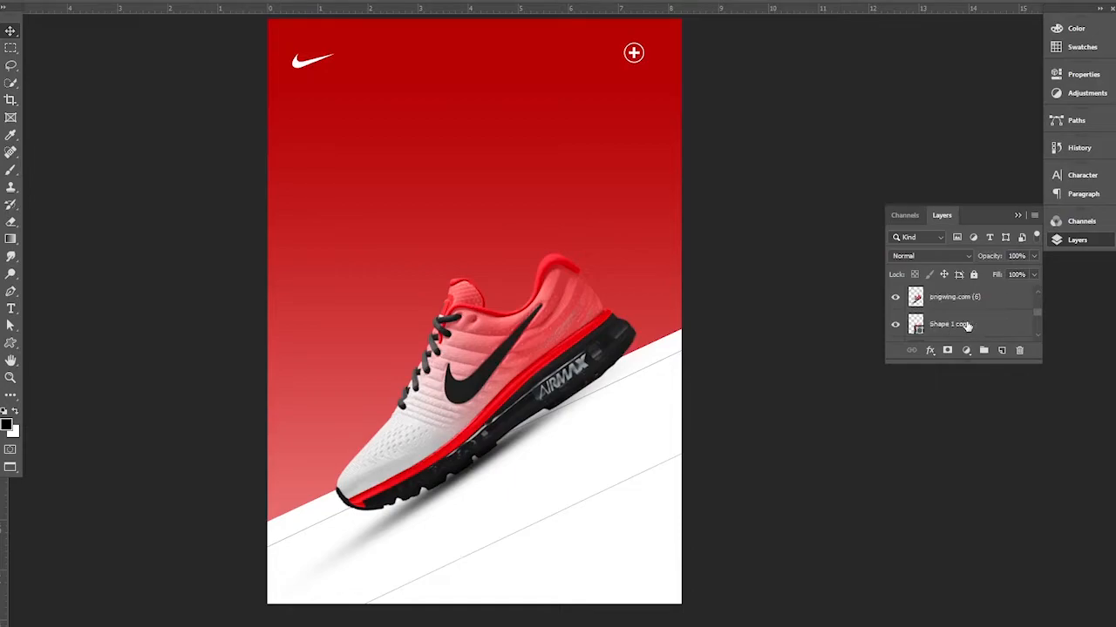
{"action": "left_click", "coordinate": [968, 327], "text": "shift"}
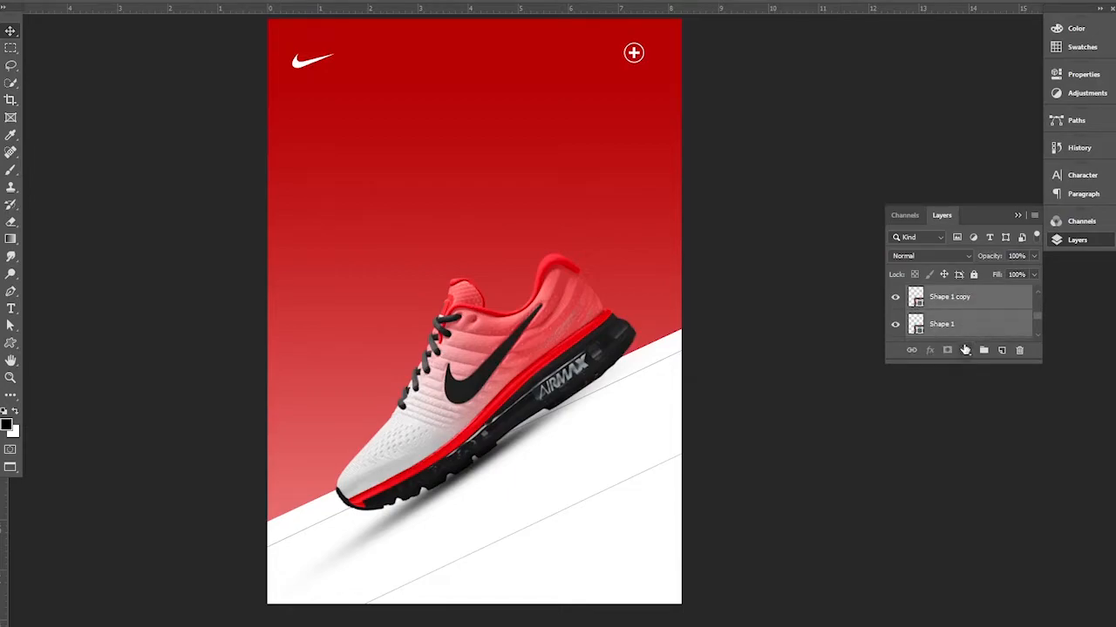
{"action": "key", "text": "ctrl+g"}
{"action": "left_click", "coordinate": [896, 294]}
{"action": "left_click", "coordinate": [896, 295]}
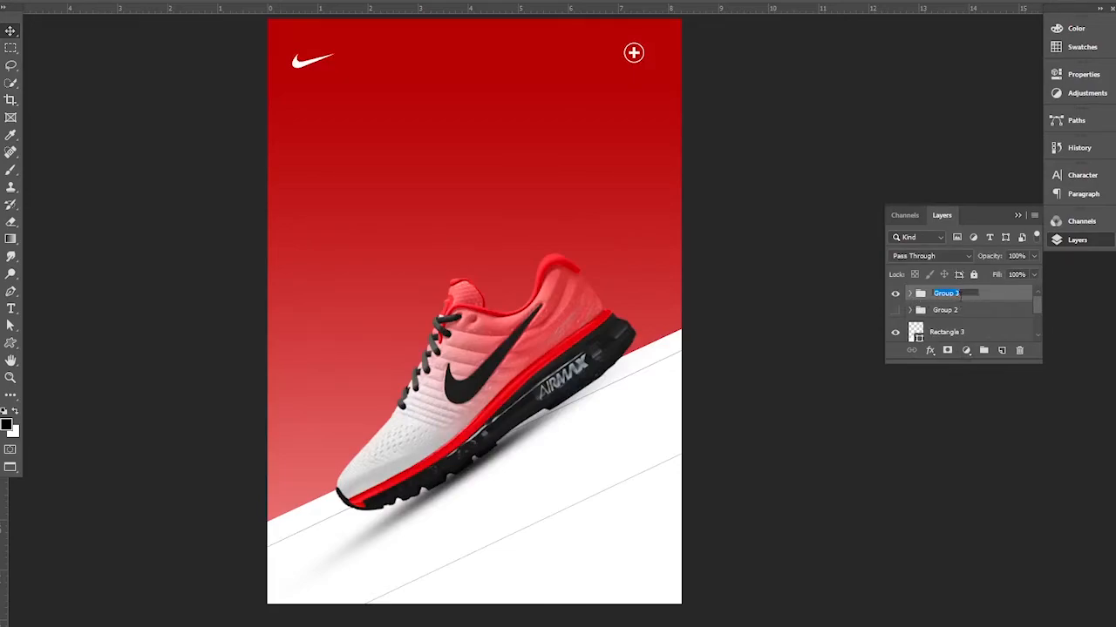
{"action": "type", "text": "el"}
{"action": "key", "text": "Return"}
{"action": "left_click", "coordinate": [982, 336]}
{"action": "left_click", "coordinate": [896, 335]}
{"action": "left_click", "coordinate": [896, 334]}
{"action": "scroll", "coordinate": [1006, 335], "scroll_direction": "down", "scroll_amount": 2}
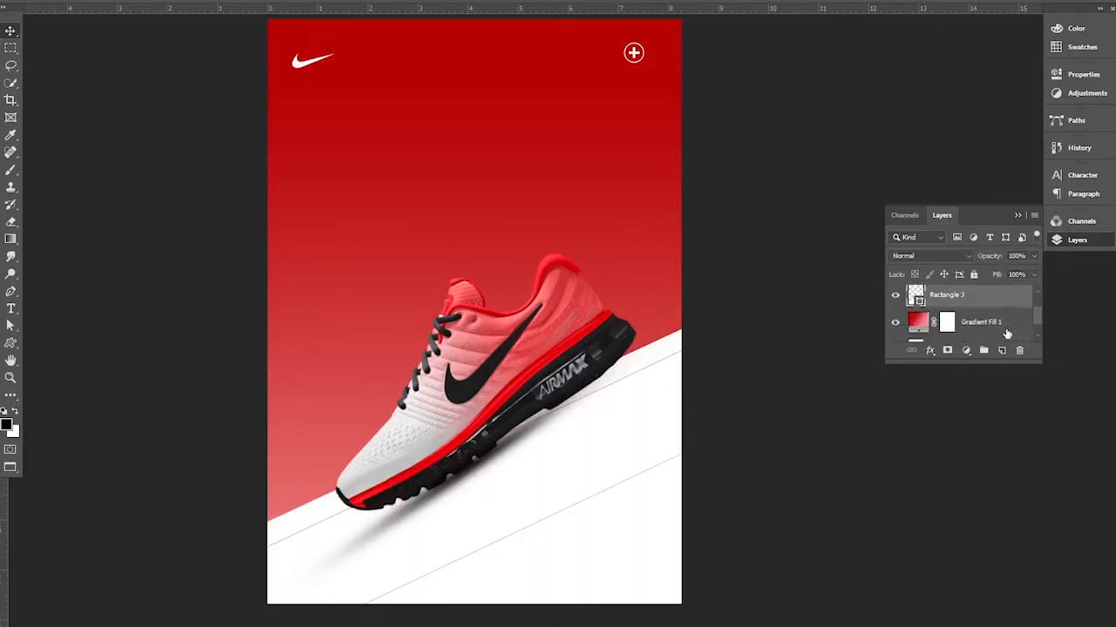
{"action": "scroll", "coordinate": [987, 322], "scroll_direction": "up", "scroll_amount": 2}
- Add the black text RUN directly above the base group, placed on the red area over the shoe
{"action": "left_click", "coordinate": [983, 298]}
{"action": "left_click", "coordinate": [910, 417]}
{"action": "left_click", "coordinate": [11, 310]}
{"action": "left_click", "coordinate": [407, 166]}
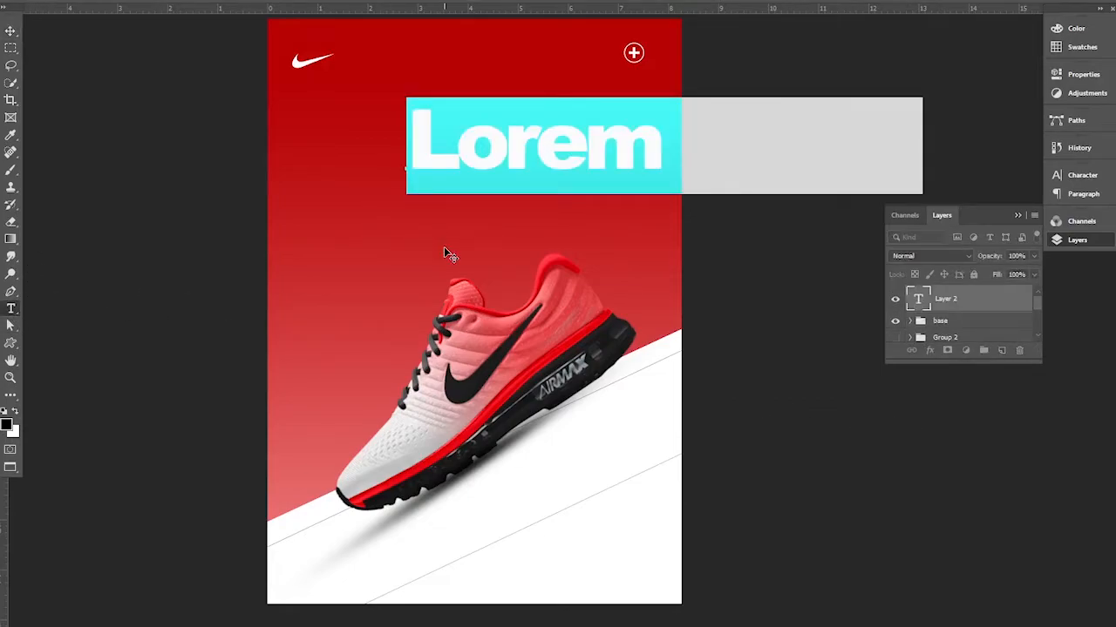
{"action": "key", "text": "BackSpace"}
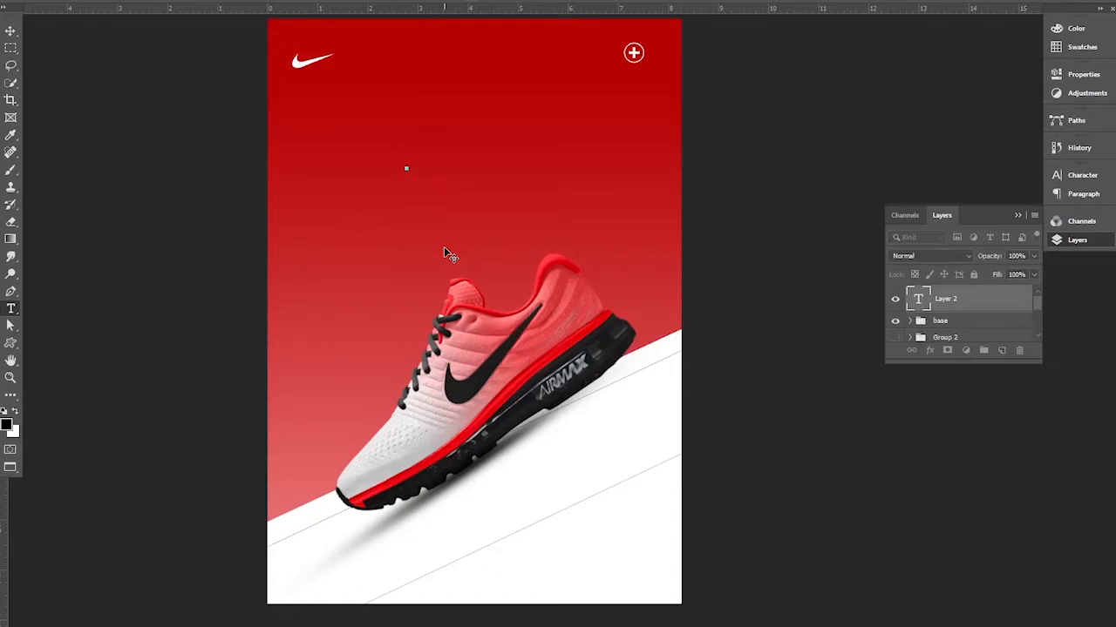
{"action": "type", "text": "RUN"}
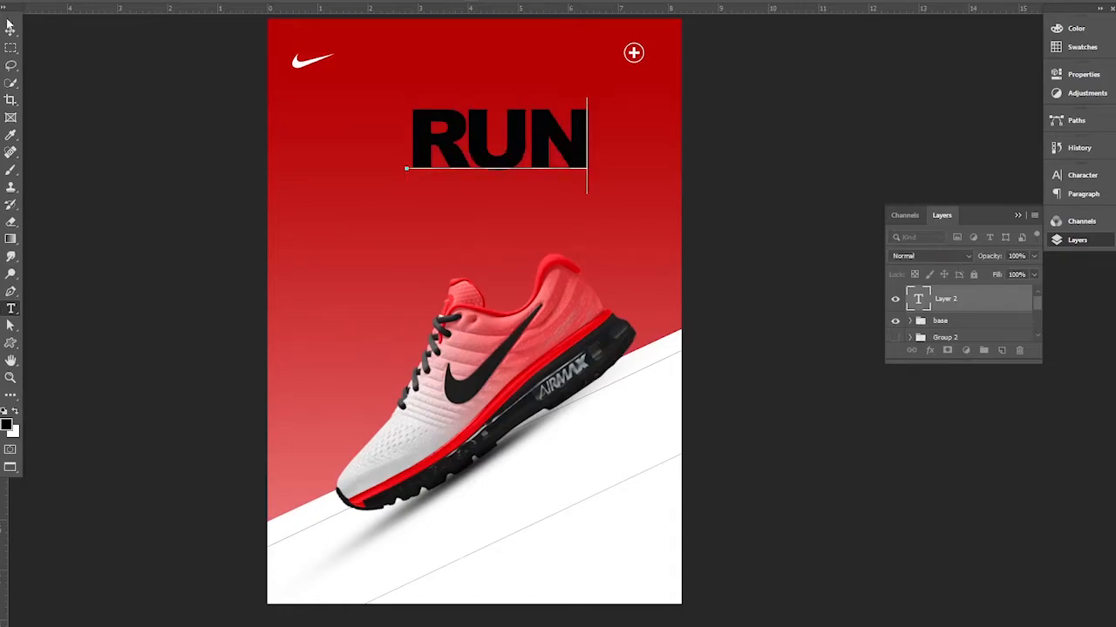
{"action": "left_click", "coordinate": [8, 32]}
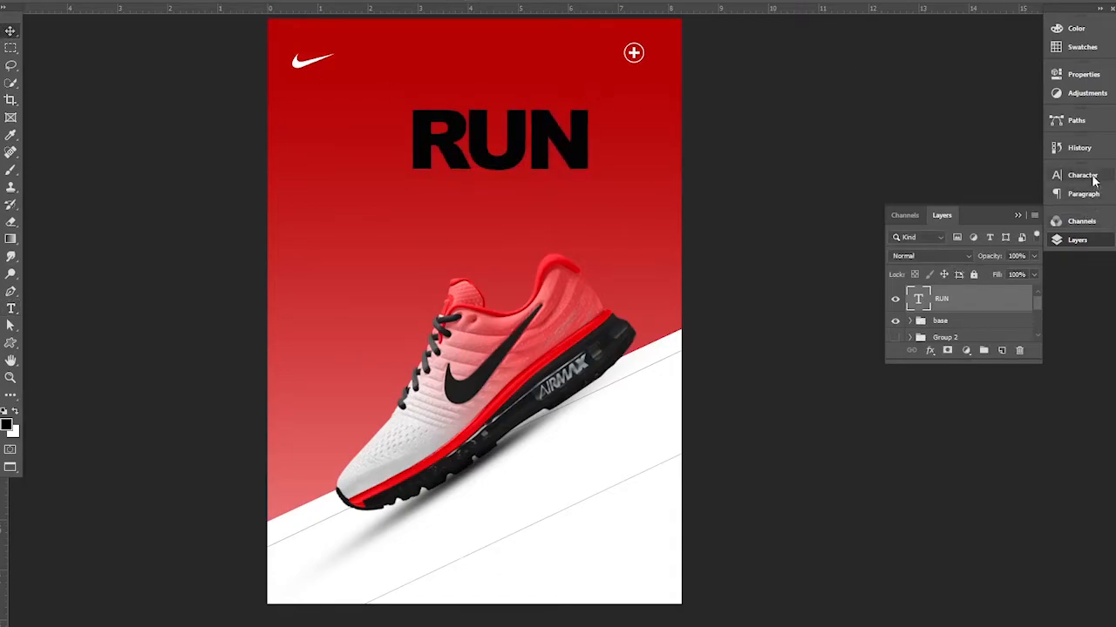
- Enlarge the RUN text to 206.73 pt and move it down over the upper part of the shoe
{"action": "left_click", "coordinate": [1081, 175]}
{"action": "left_click", "coordinate": [926, 214]}
{"action": "scroll", "coordinate": [929, 214], "scroll_direction": "up", "scroll_amount": 5}
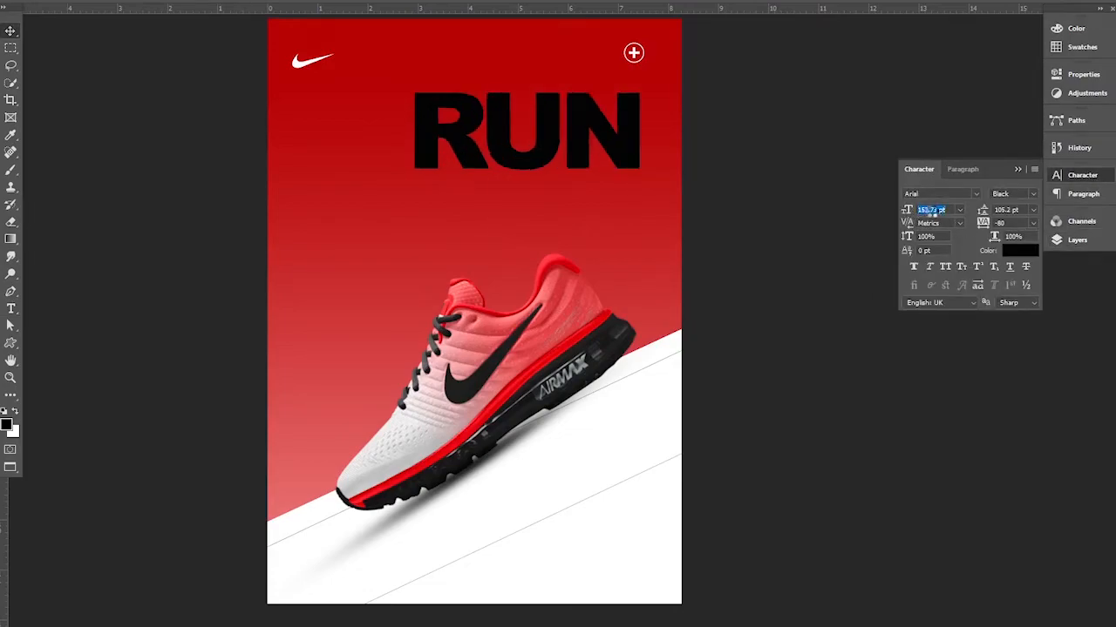
{"action": "scroll", "coordinate": [955, 210], "scroll_direction": "up", "scroll_amount": 10}
{"action": "left_click_drag", "start_coordinate": [579, 154], "coordinate": [480, 355]}
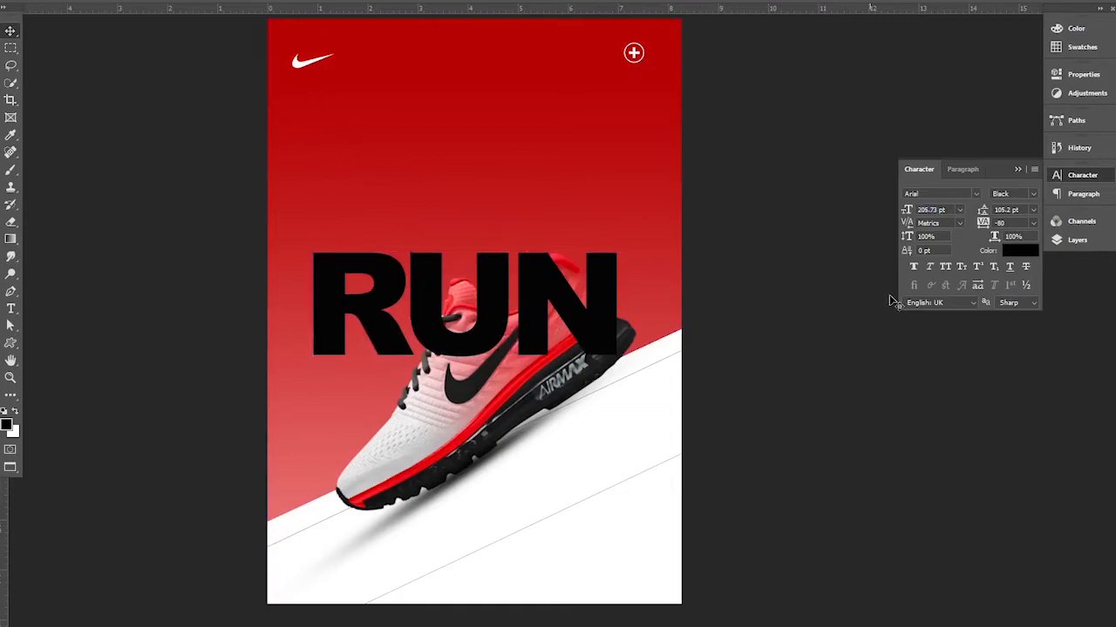
- Enlarge the RUN text to 277.73 pt and place it across the poster's full width over the shoe's lower half
{"action": "left_click", "coordinate": [919, 215]}
{"action": "scroll", "coordinate": [919, 215], "scroll_direction": "up", "scroll_amount": 4}
{"action": "scroll", "coordinate": [942, 211], "scroll_direction": "up", "scroll_amount": 4}
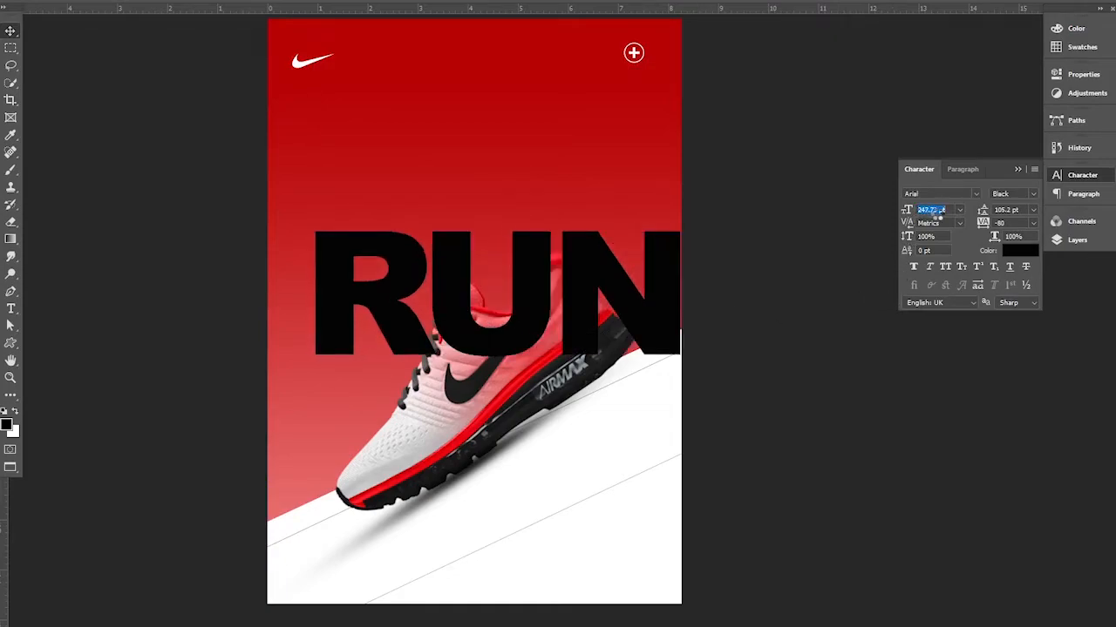
{"action": "left_click_drag", "start_coordinate": [379, 309], "coordinate": [330, 467]}
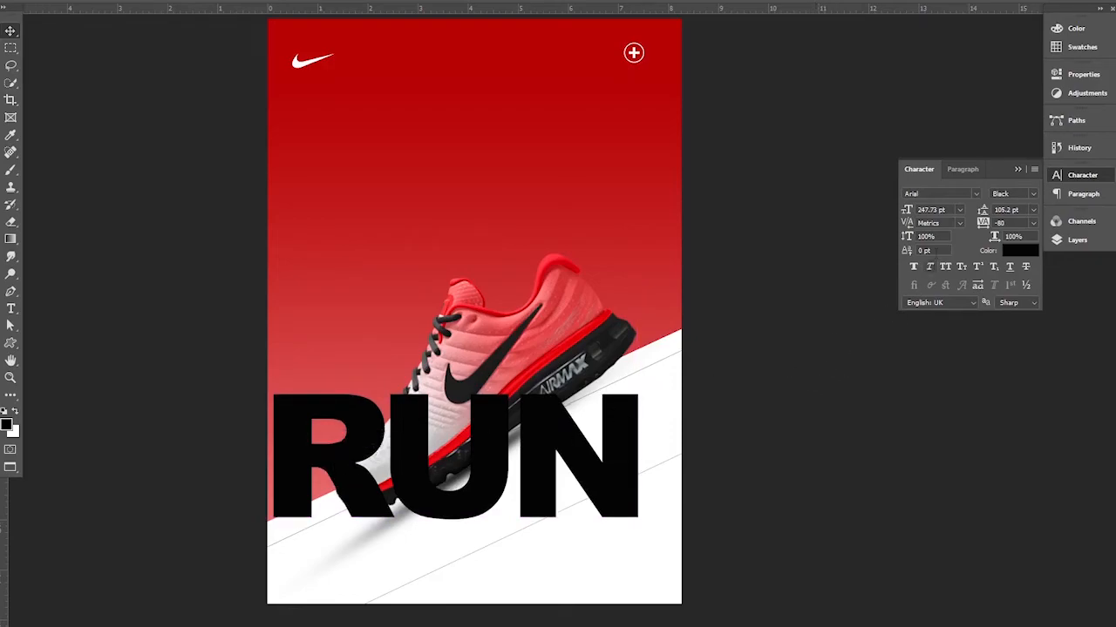
{"action": "scroll", "coordinate": [924, 210], "scroll_direction": "up", "scroll_amount": 3}
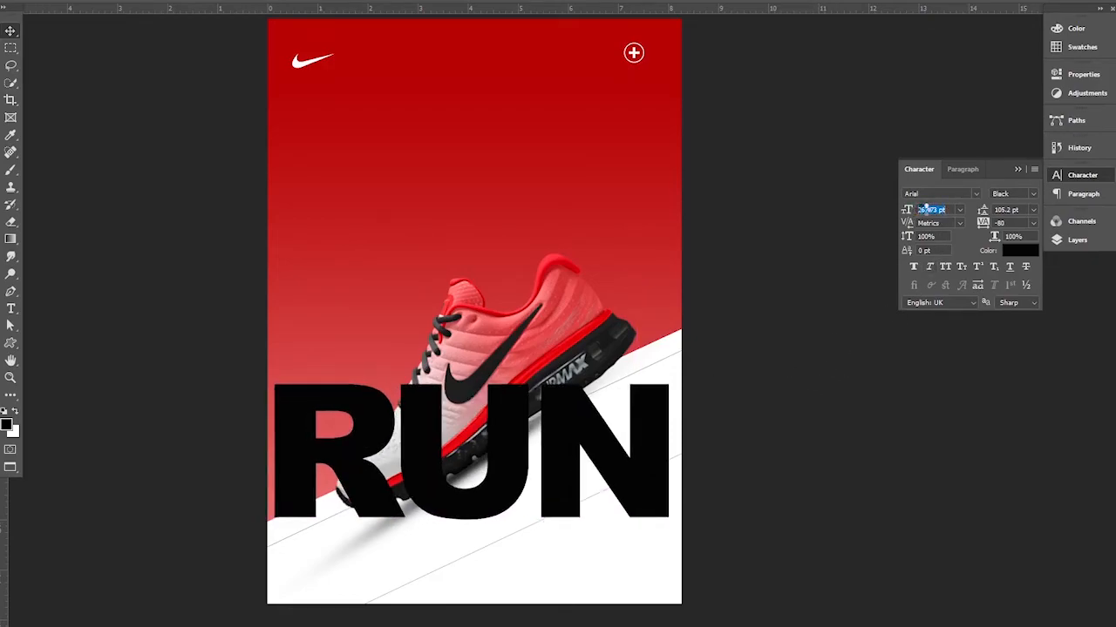
{"action": "scroll", "coordinate": [927, 212], "scroll_direction": "up", "scroll_amount": 3}
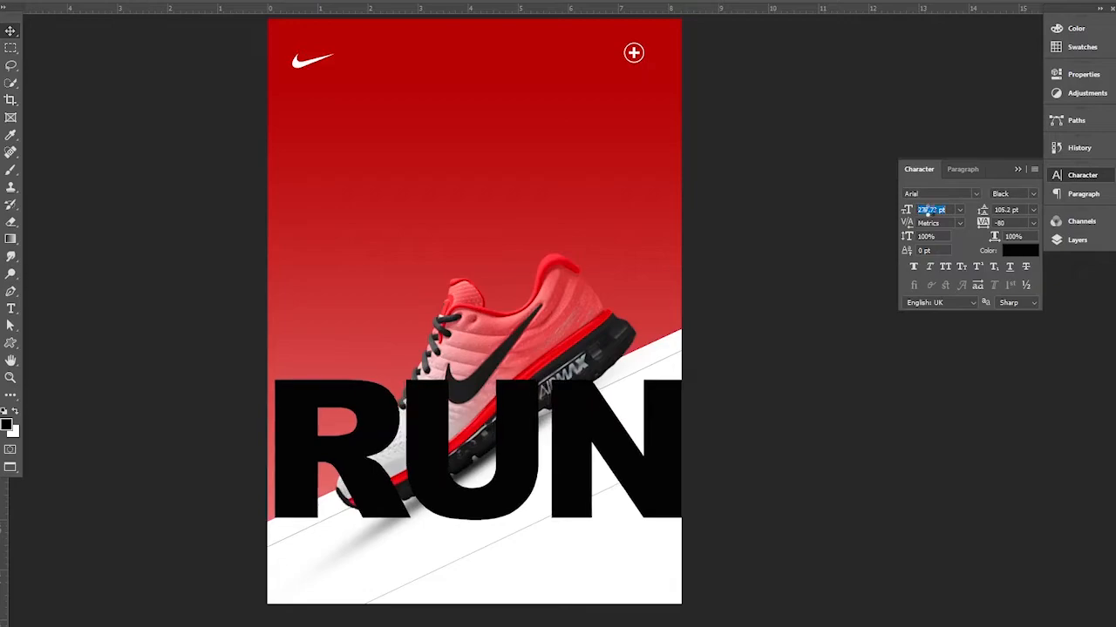
{"action": "key", "text": "ctrl+t"}
{"action": "right_click", "coordinate": [589, 427]}
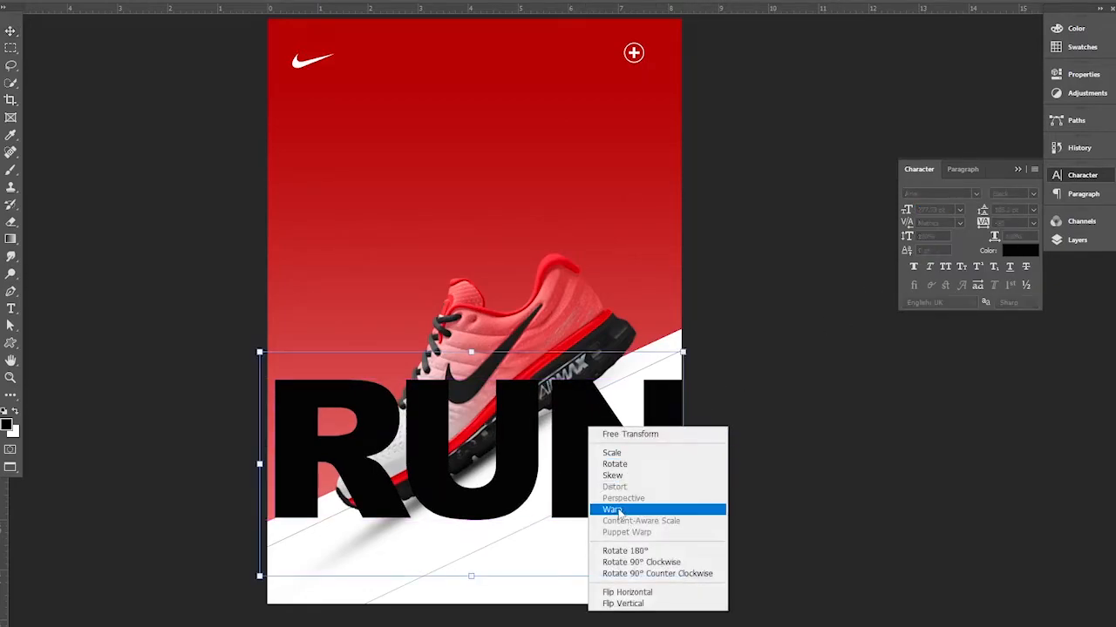
{"action": "left_click", "coordinate": [577, 410]}
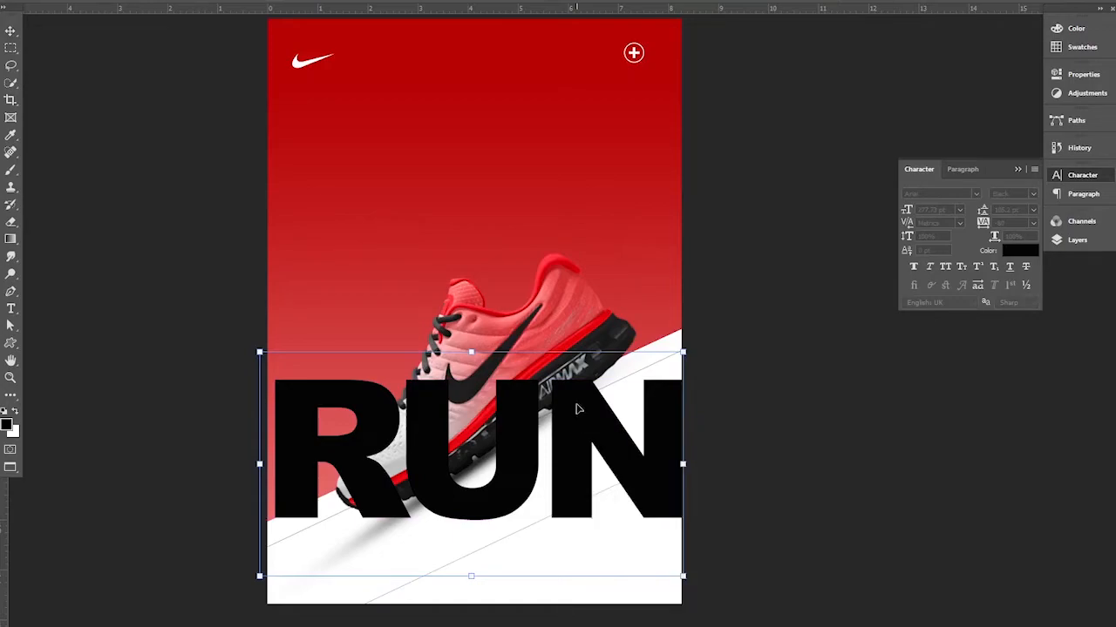
{"action": "key", "text": "Return"}
- Rasterize the RUN text layer
{"action": "left_click", "coordinate": [1065, 243]}
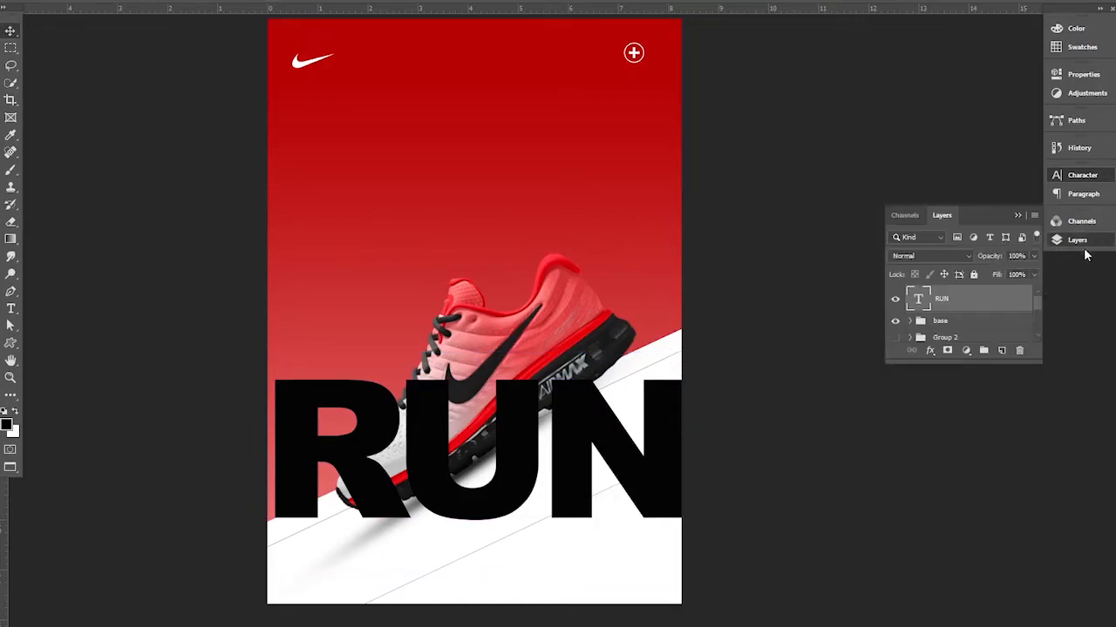
{"action": "right_click", "coordinate": [970, 305]}
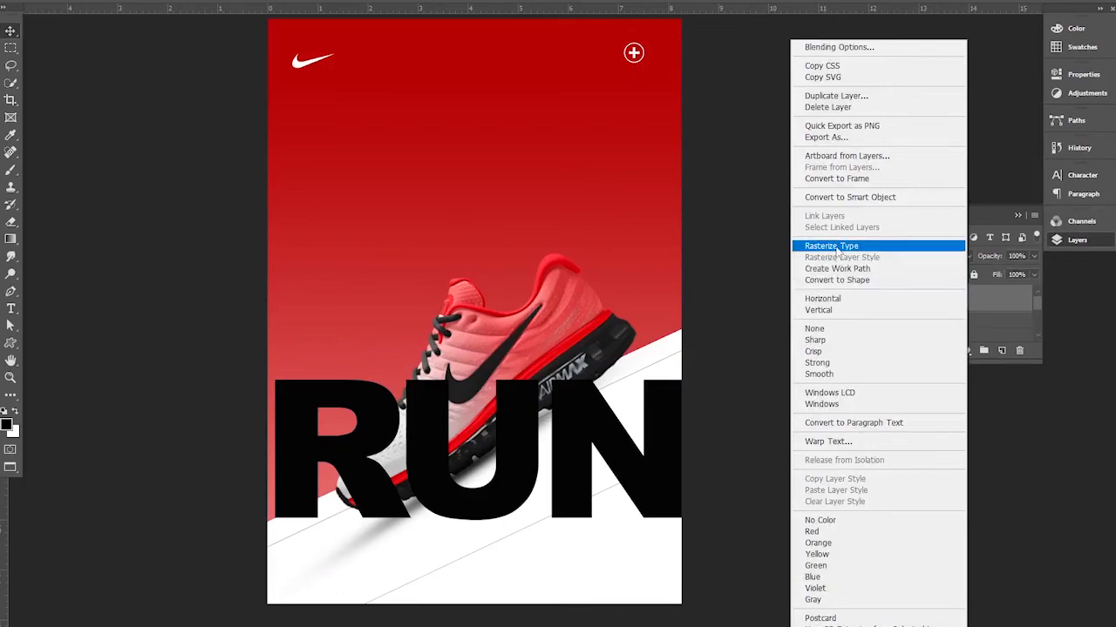
{"action": "left_click", "coordinate": [937, 243]}
- Skew RUN upward to follow the white shape's diagonal edge and move its layer behind the shoe, directly above Gradient Fill 1
{"action": "key", "text": "ctrl+t"}
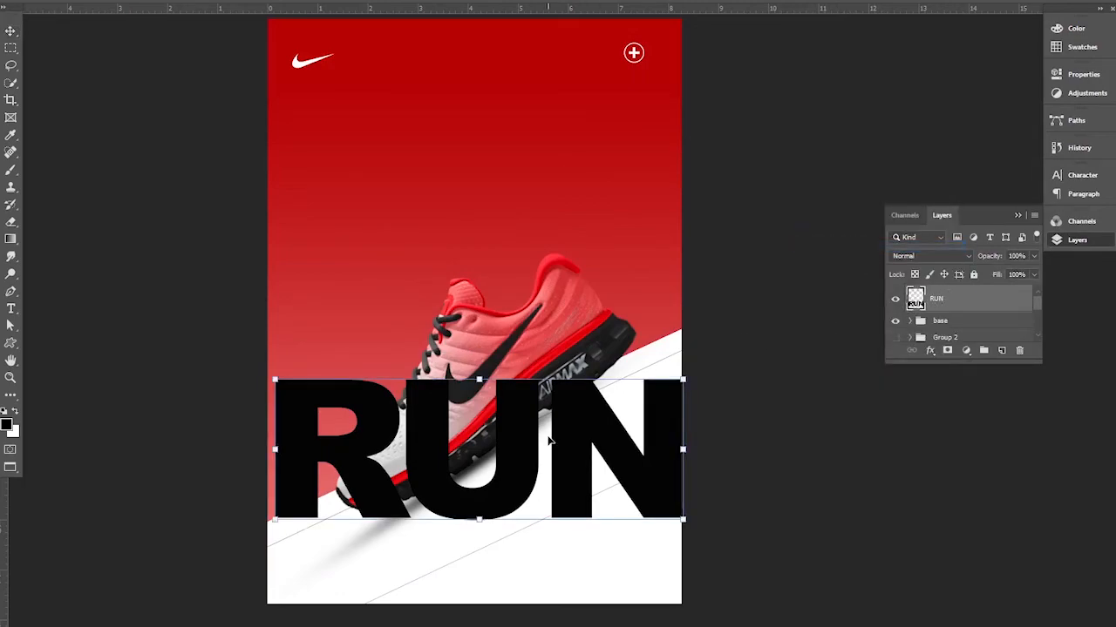
{"action": "right_click", "coordinate": [550, 440]}
{"action": "left_click", "coordinate": [635, 512]}
{"action": "left_click_drag", "start_coordinate": [683, 450], "coordinate": [682, 262]}
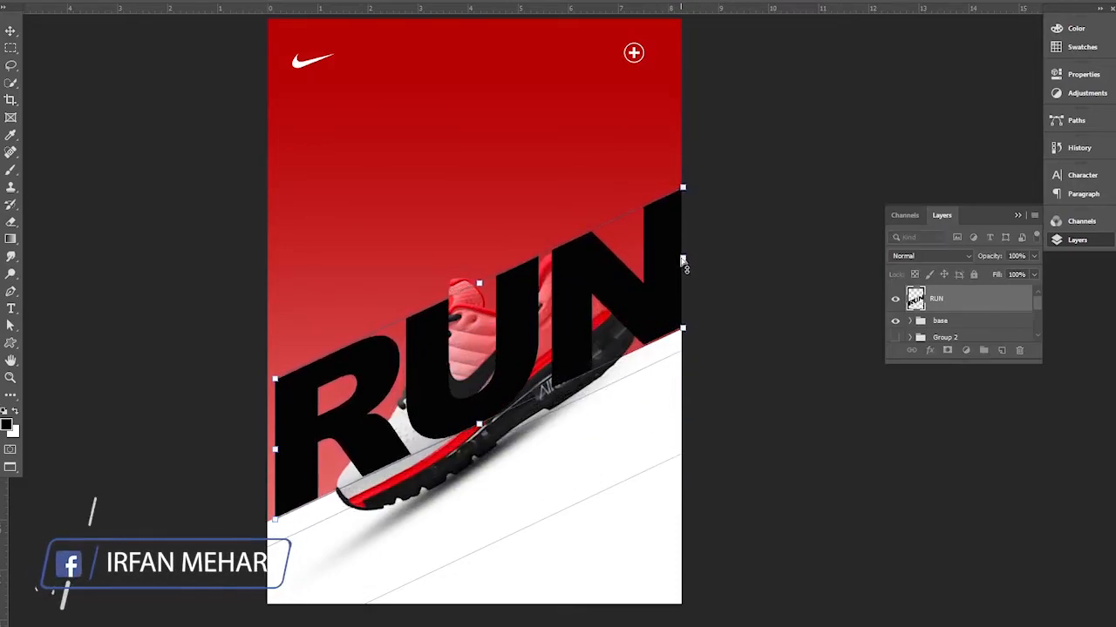
{"action": "key", "text": "Return"}
{"action": "mouse_move", "coordinate": [970, 302]}
{"action": "left_mouse_down"}
{"action": "mouse_move", "coordinate": [963, 397]}
{"action": "mouse_move", "coordinate": [966, 315]}
{"action": "left_mouse_up"}
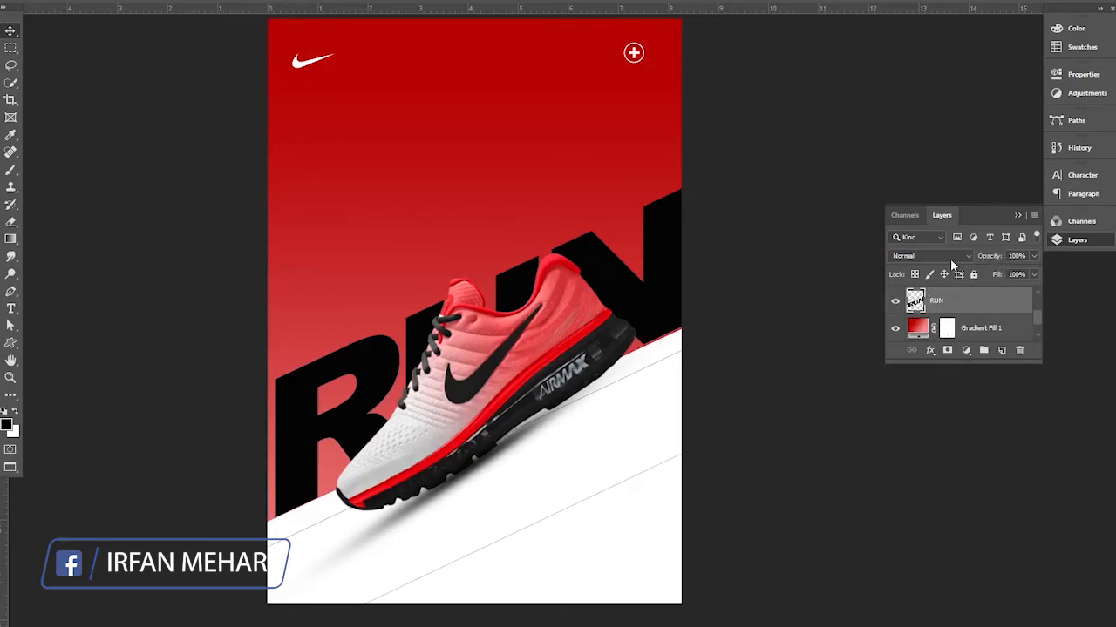
{"action": "left_click", "coordinate": [950, 257]}
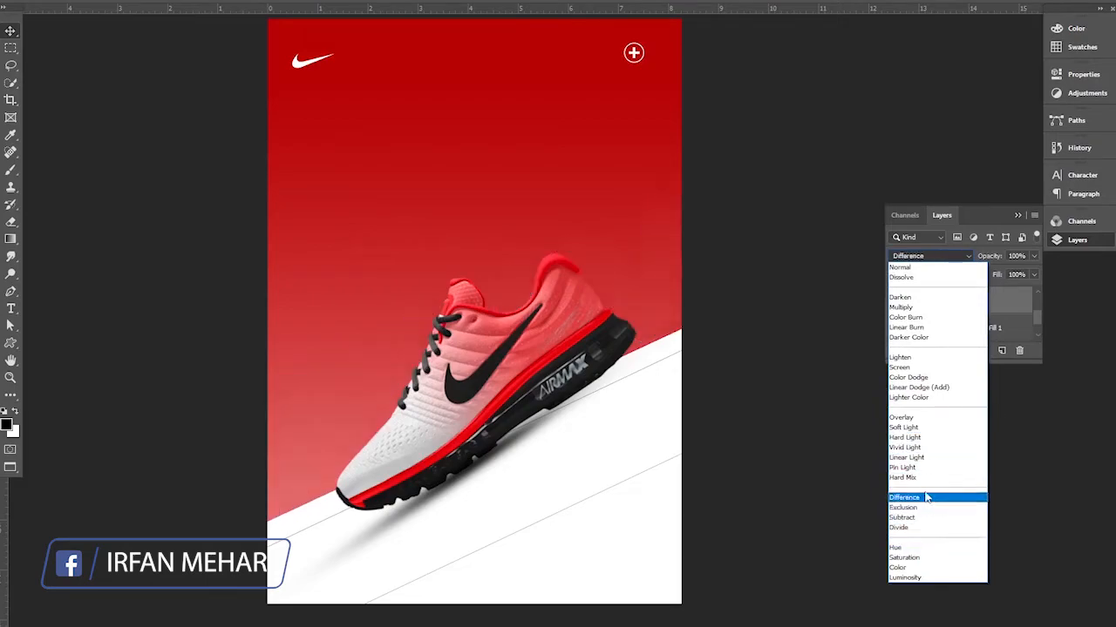
{"action": "left_click", "coordinate": [908, 377]}
{"action": "key", "text": "shift+alt+n"}
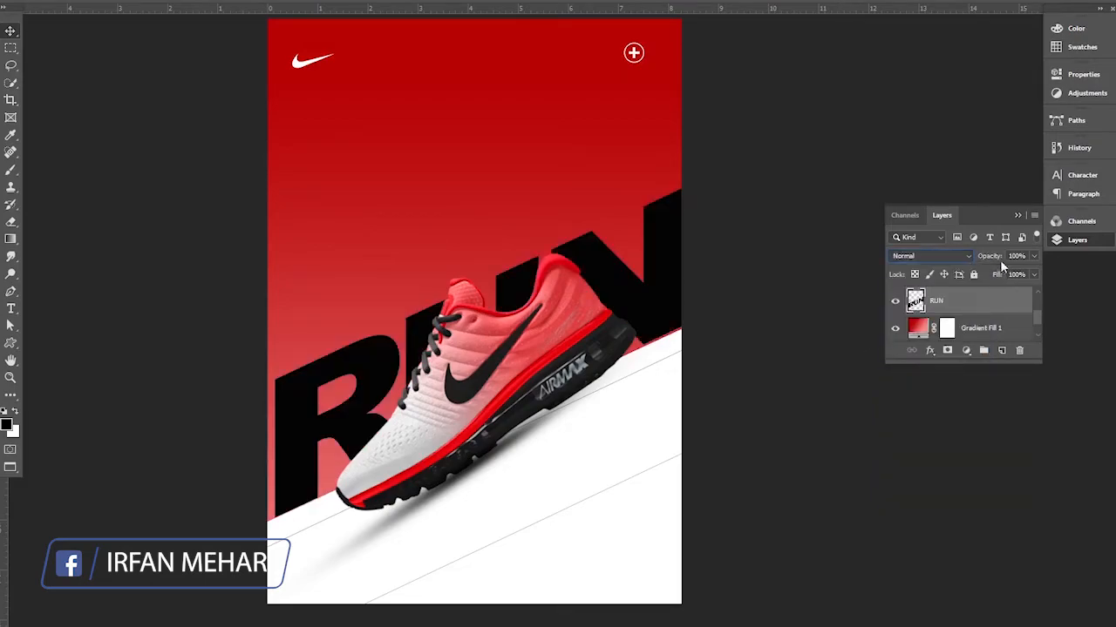
- Lower the RUN layer's opacity to 12% and deselect the layer
{"action": "left_click_drag", "start_coordinate": [990, 256], "coordinate": [931, 260]}
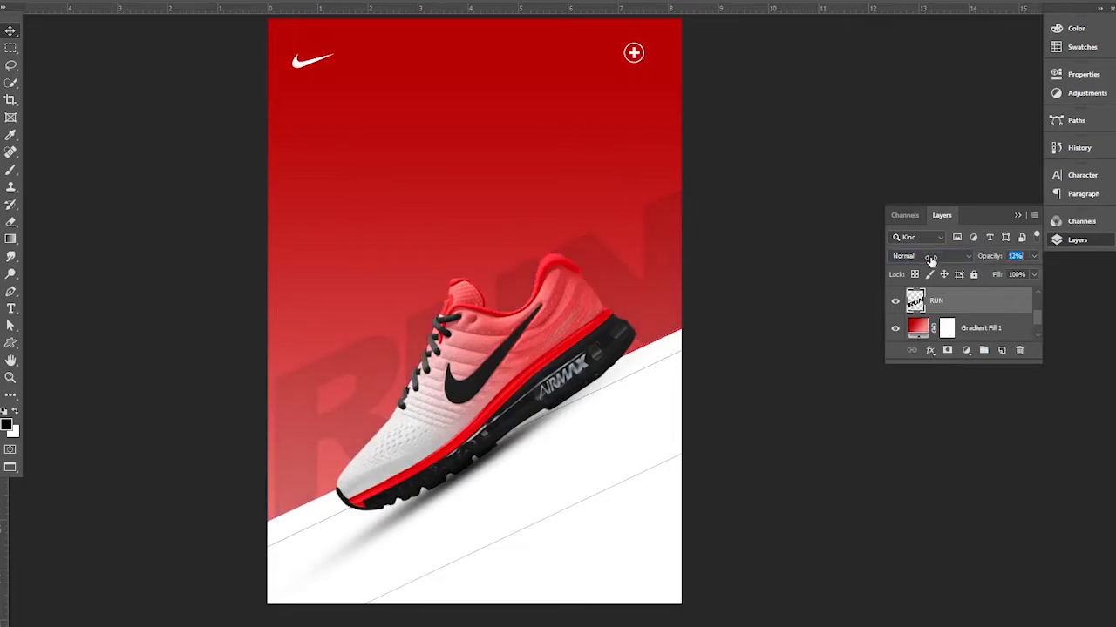
{"action": "left_click", "coordinate": [950, 455]}
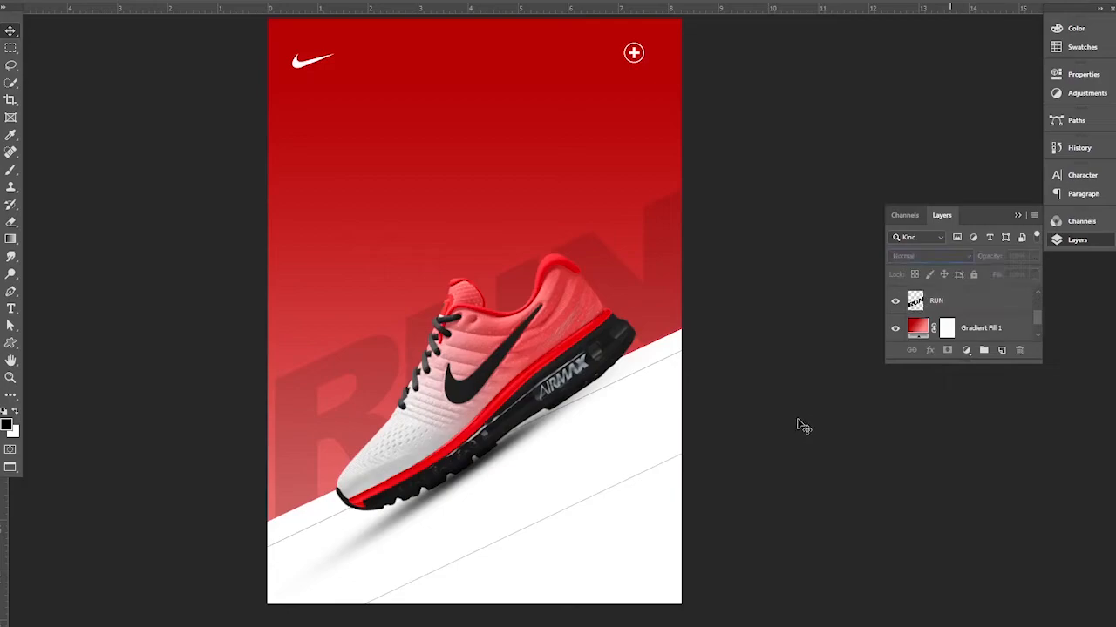
- Show Group 2 and the other hidden layers holding the JUST DO IT headline, the $200 $91 price and the MEN SHOES text
{"action": "scroll", "coordinate": [972, 316], "scroll_direction": "up", "scroll_amount": 3}
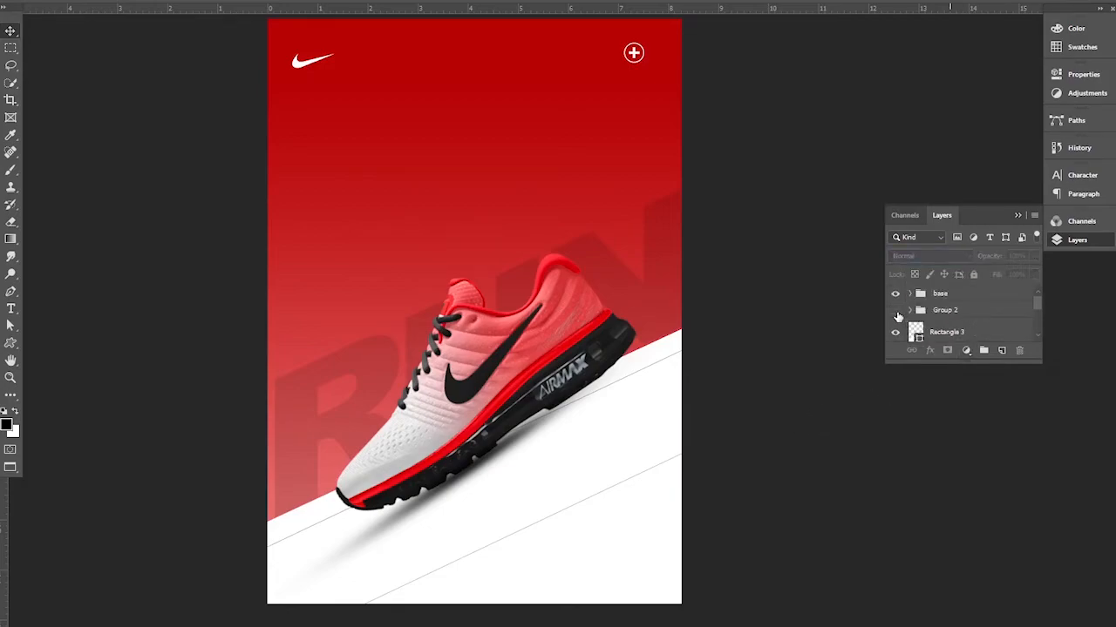
{"action": "left_click", "coordinate": [896, 311]}
{"action": "left_click_drag", "start_coordinate": [915, 330], "coordinate": [922, 357]}
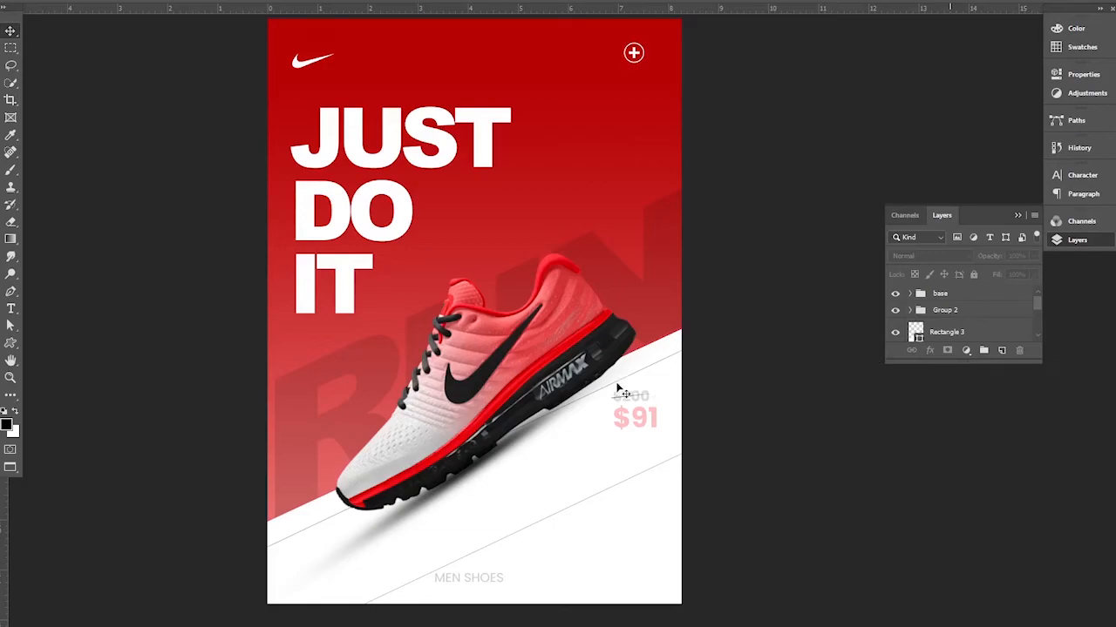
- Draw an 832 by 137 px black rounded rectangle just above the MEN SHOES text and round its ends fully
{"action": "left_click_drag", "start_coordinate": [610, 374], "coordinate": [602, 355]}
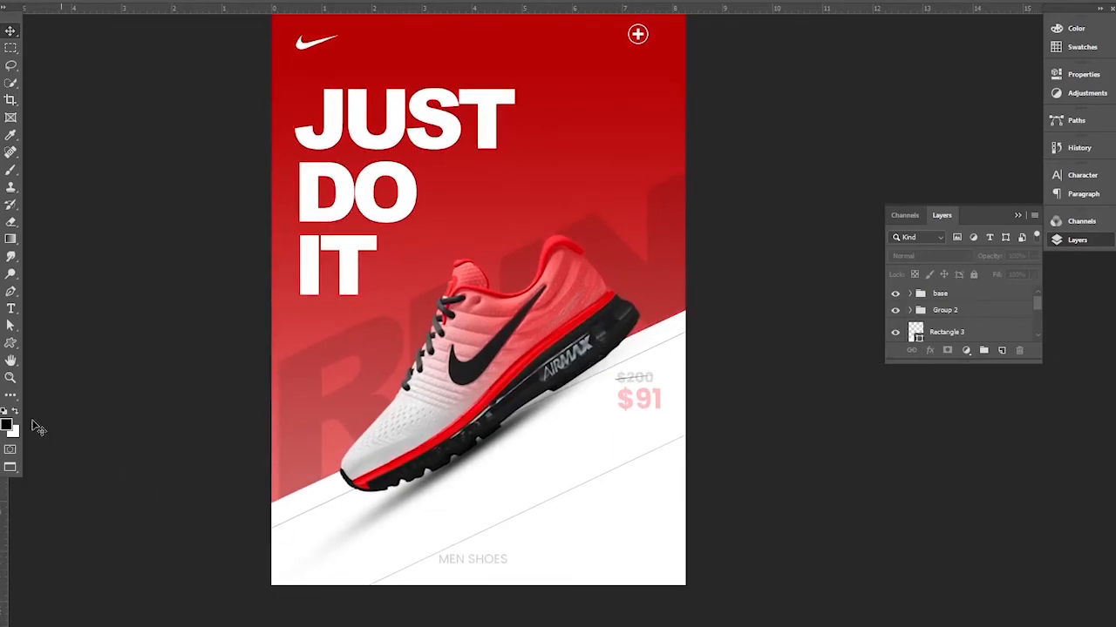
{"action": "right_click", "coordinate": [12, 349]}
{"action": "left_click", "coordinate": [58, 356]}
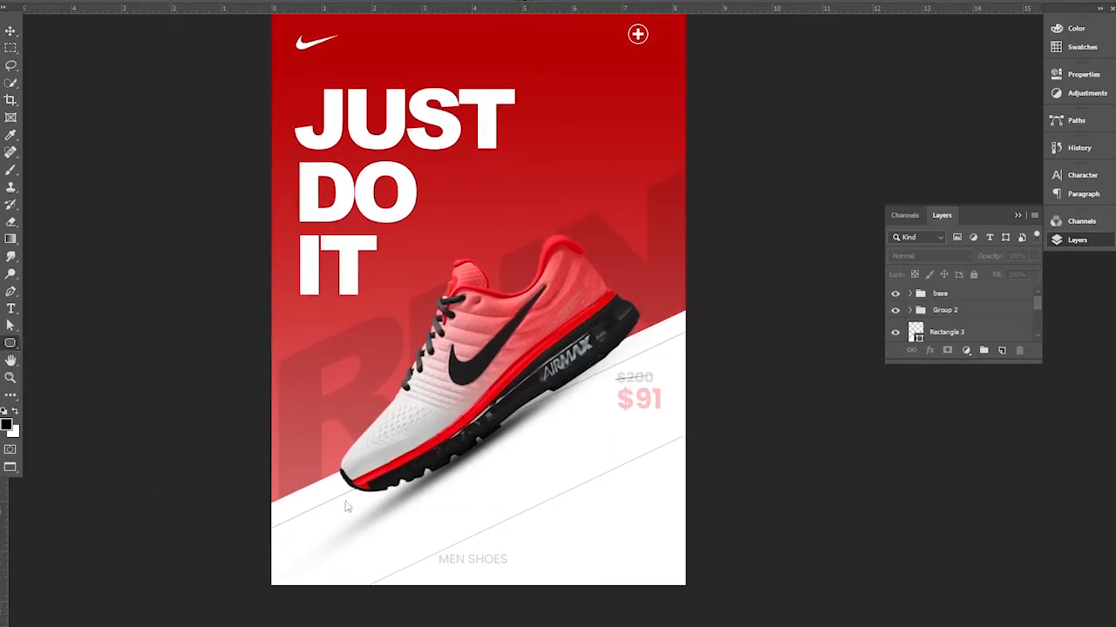
{"action": "left_click_drag", "start_coordinate": [418, 513], "coordinate": [559, 537]}
{"action": "left_click_drag", "start_coordinate": [867, 201], "coordinate": [1031, 191]}
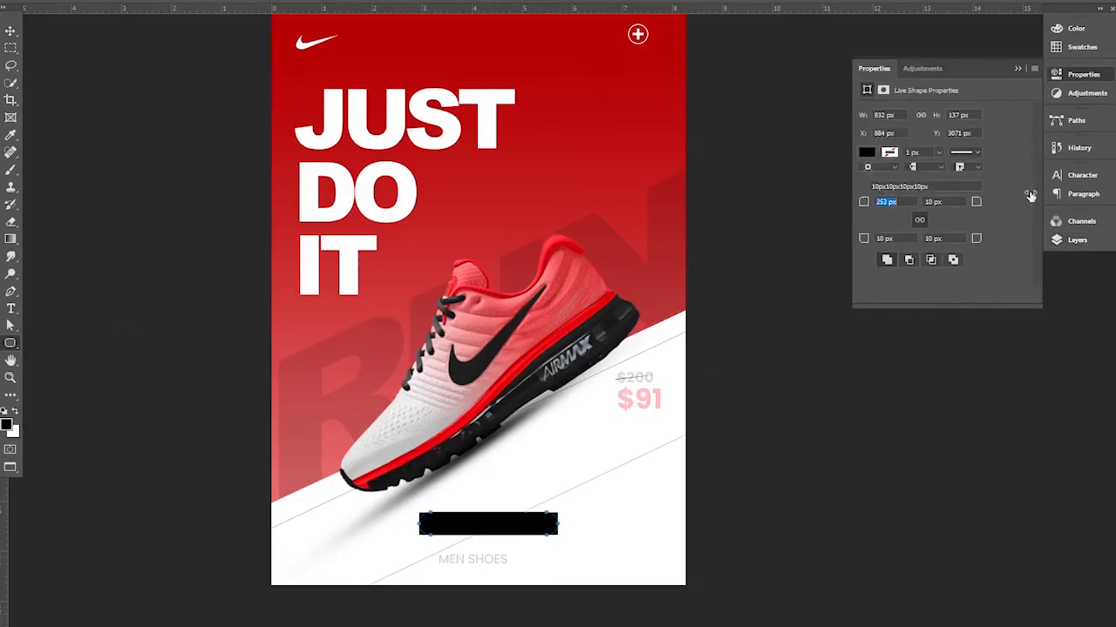
{"action": "left_click", "coordinate": [1016, 69]}
- Apply a reversed linear Gradient Overlay at 179° to the rounded rectangle, with the gradient's first color stop set to dark red a1040b
{"action": "left_click", "coordinate": [1079, 241]}
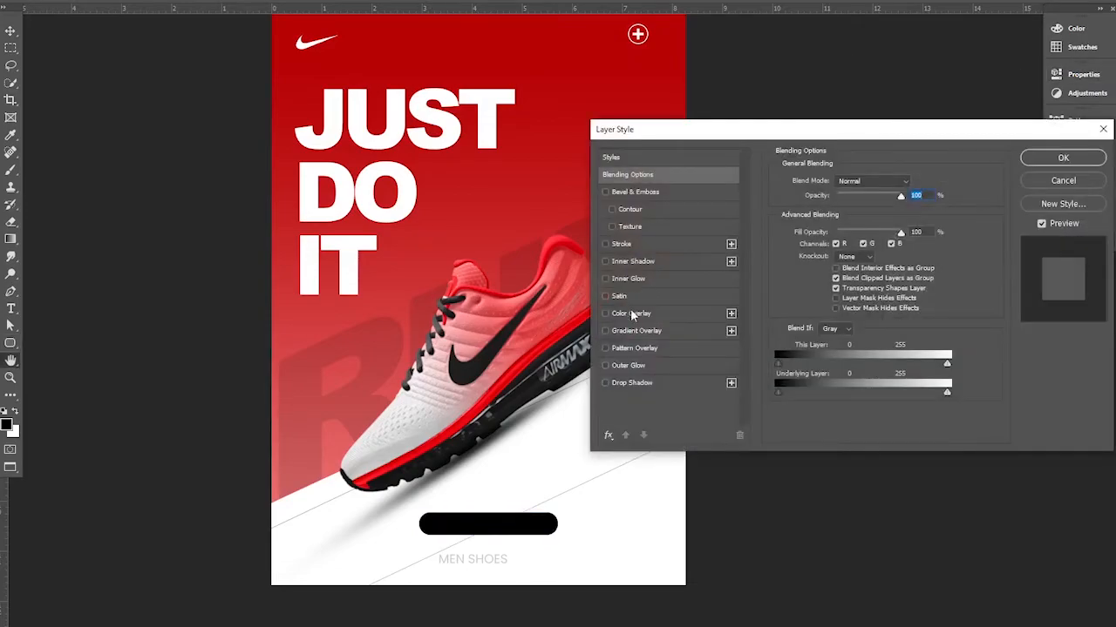
{"action": "left_click", "coordinate": [639, 332]}
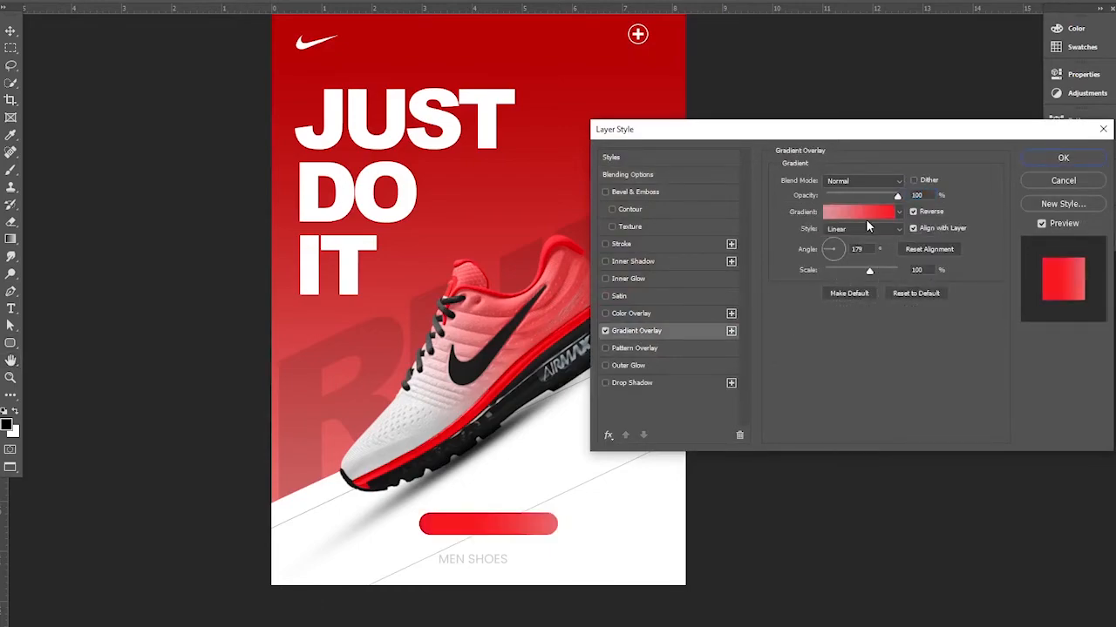
{"action": "left_click", "coordinate": [862, 213]}
{"action": "double_click", "coordinate": [761, 326]}
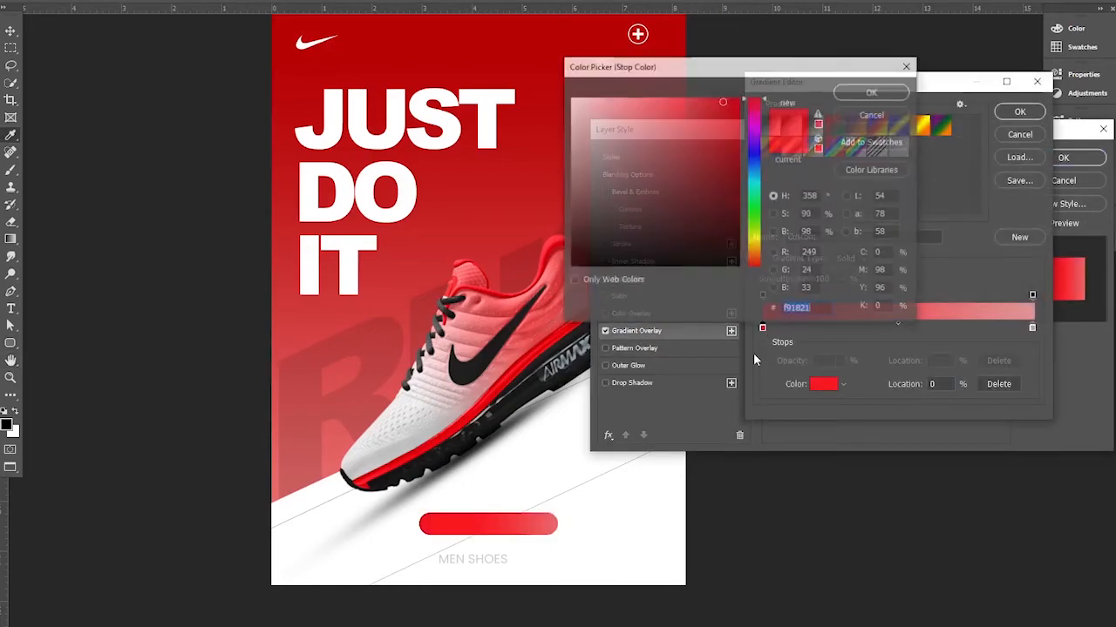
{"action": "left_click", "coordinate": [736, 151]}
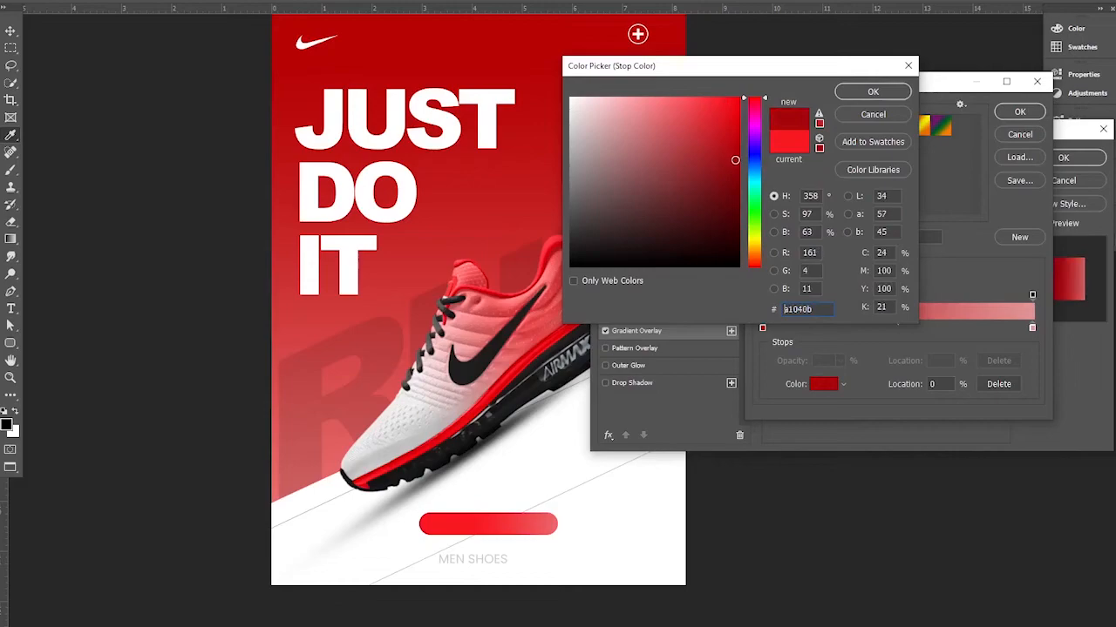
{"action": "left_click", "coordinate": [872, 93]}
{"action": "left_click", "coordinate": [1020, 113]}
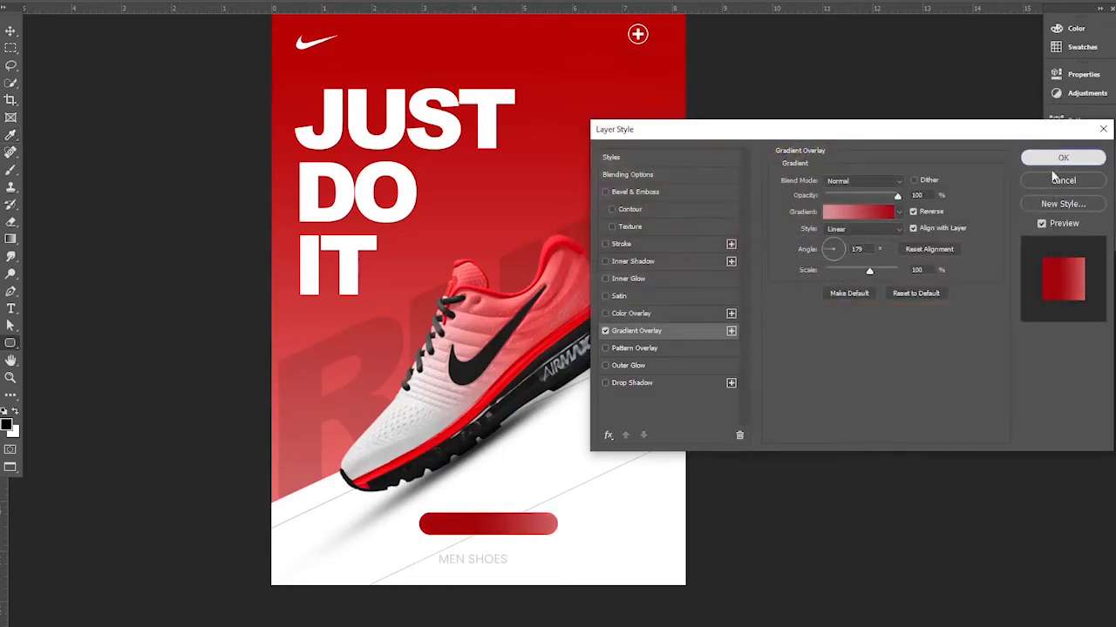
{"action": "left_click", "coordinate": [1064, 158]}
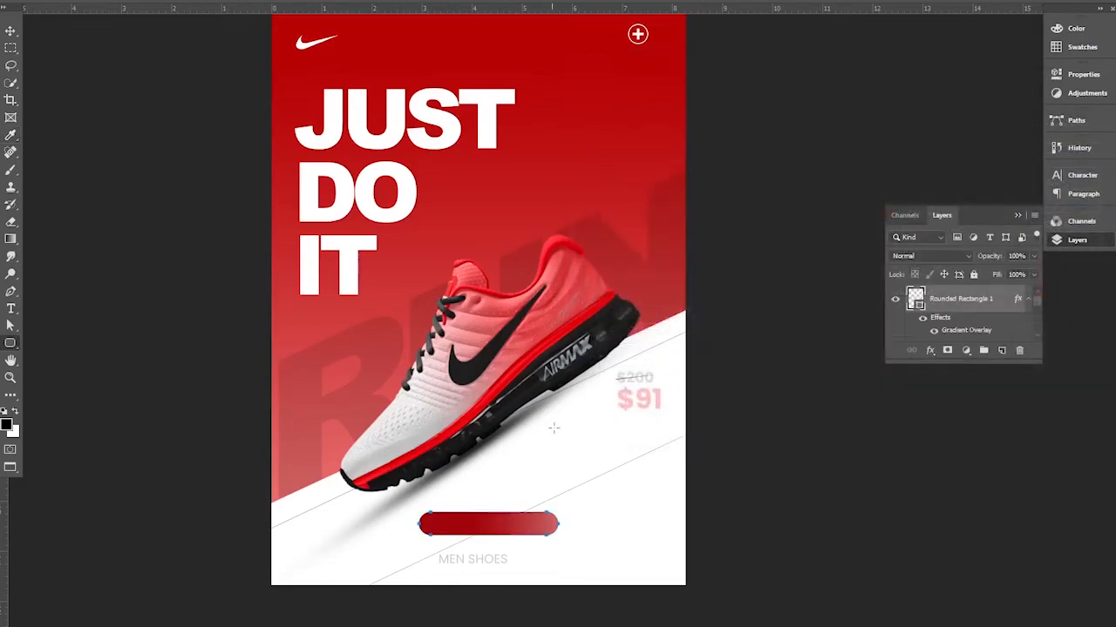
- Center the red rounded rectangle horizontally on the poster, using a selection of Layer 0 as the alignment reference
{"action": "left_click", "coordinate": [11, 31]}
{"action": "scroll", "coordinate": [1032, 318], "scroll_direction": "down", "scroll_amount": 3}
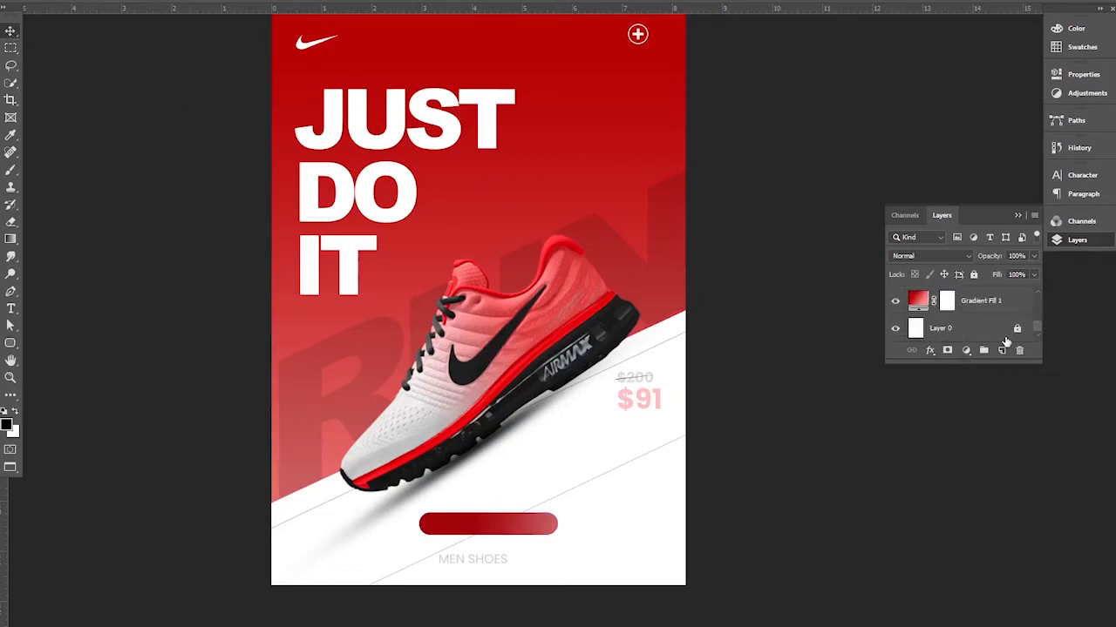
{"action": "left_click", "coordinate": [916, 328], "text": "ctrl"}
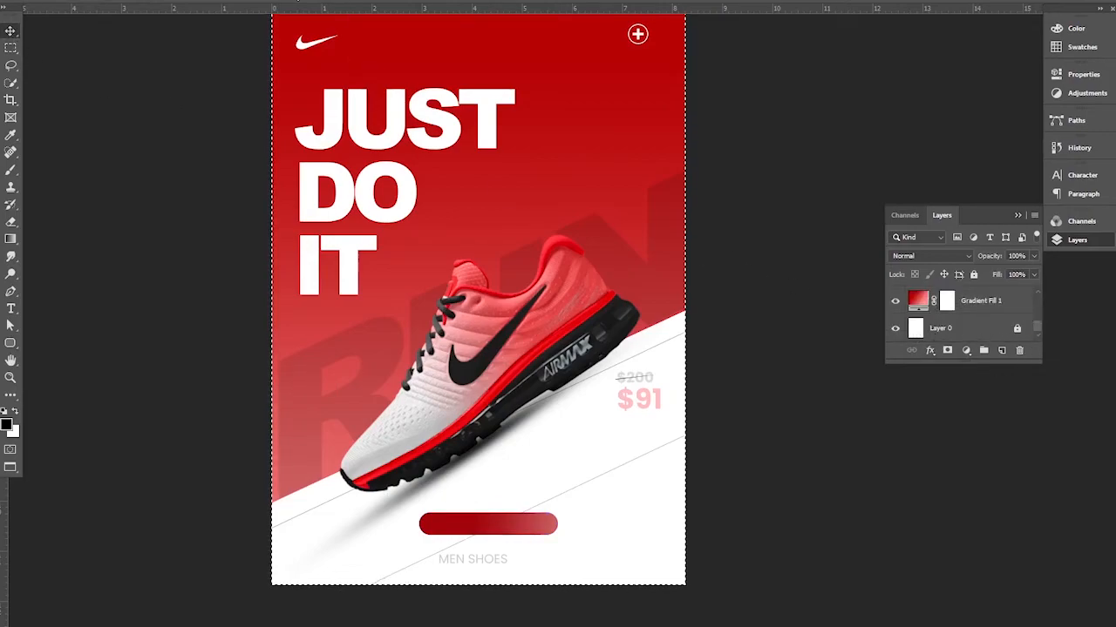
{"action": "left_click", "coordinate": [298, 0]}
{"action": "key", "text": "ctrl+d"}
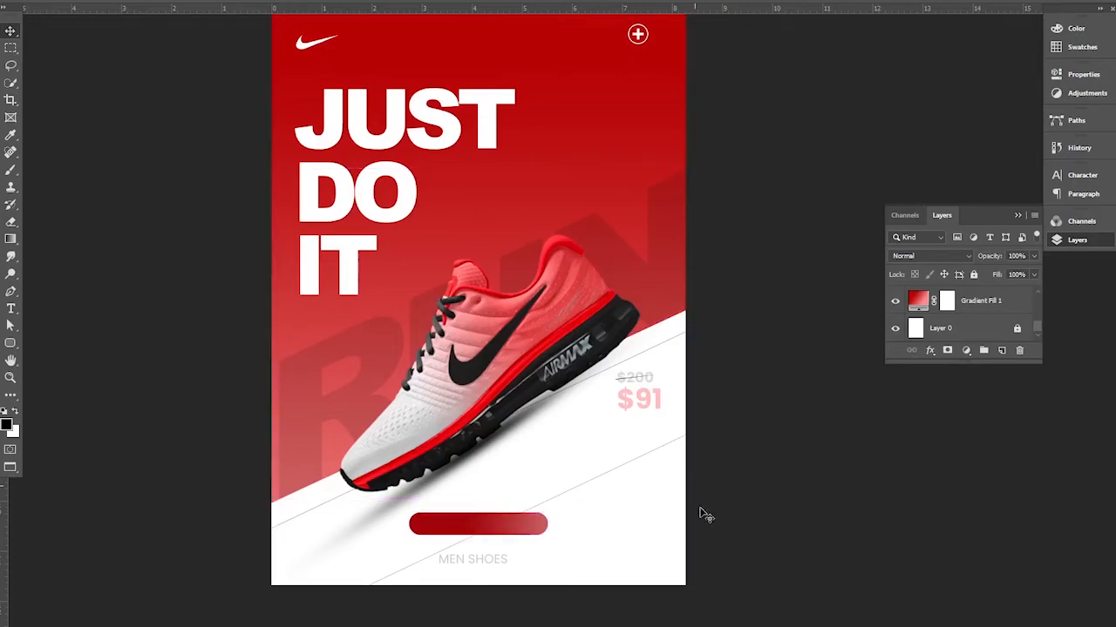
- Nudge the MEN SHOES text slightly upward, closer to the red rounded rectangle
{"action": "scroll", "coordinate": [514, 426], "scroll_direction": "up", "scroll_amount": 1}
{"action": "left_click_drag", "start_coordinate": [514, 430], "coordinate": [532, 376]}
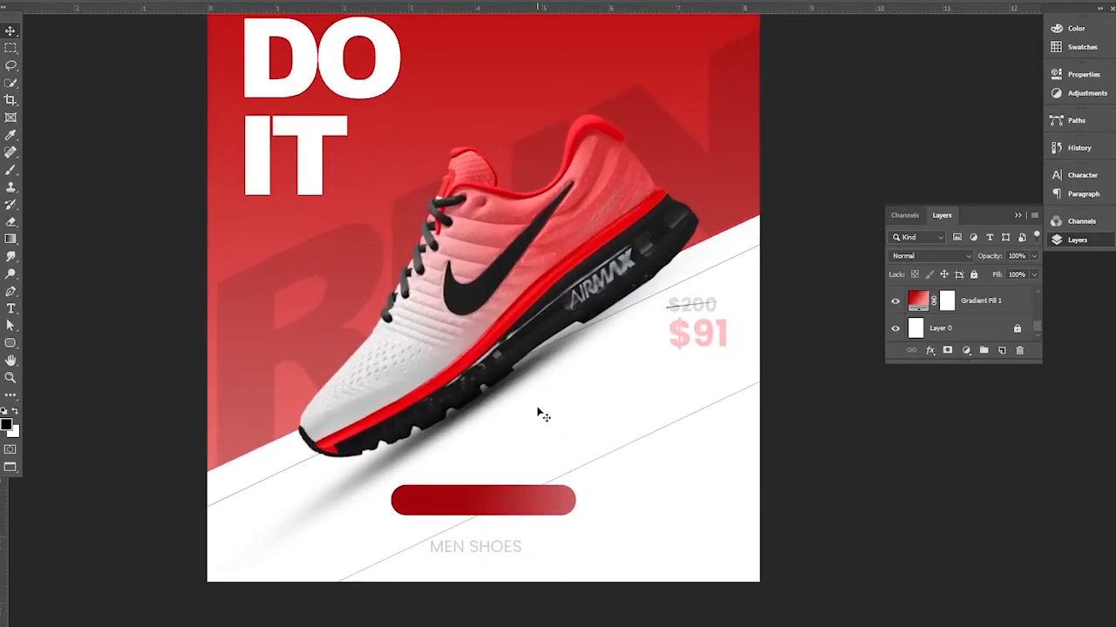
{"action": "left_click", "coordinate": [11, 309]}
{"action": "left_click", "coordinate": [10, 31]}
{"action": "left_click", "coordinate": [465, 556]}
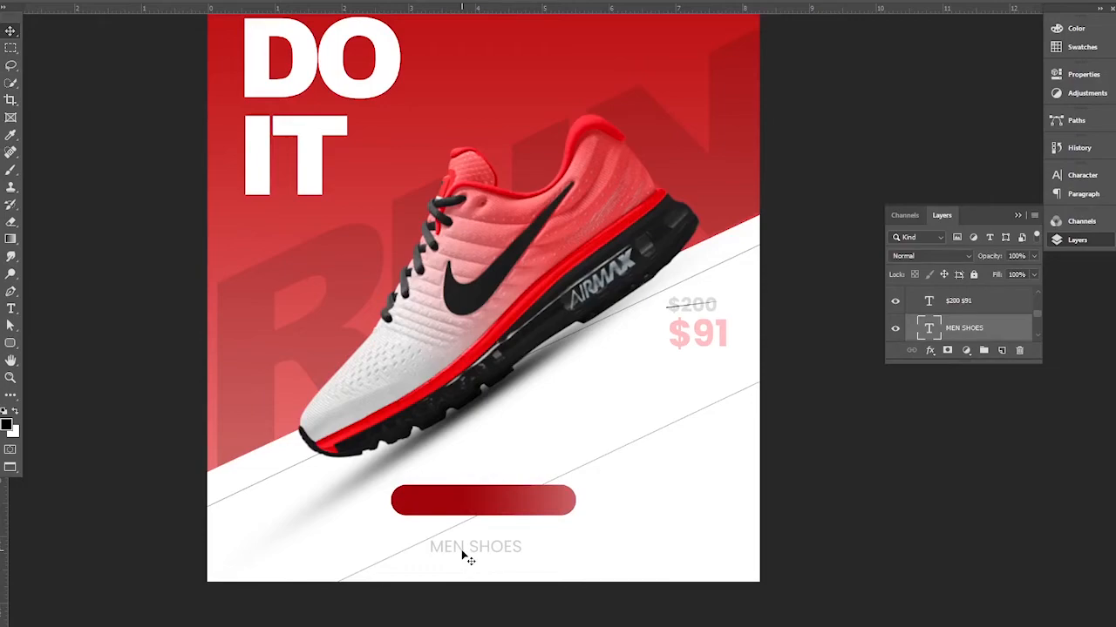
{"action": "key", "text": "shift+Up"}
{"action": "key", "text": "shift+Up"}
{"action": "key", "text": "Down"}
{"action": "key", "text": "Down"}
{"action": "key", "text": "Down"}
{"action": "key", "text": "Down"}
{"action": "key", "text": "Down"}
{"action": "key", "text": "Down"}
- Move the lower thin diagonal line, Shape 1 copy, upward on the white area beneath the shoe
{"action": "left_click", "coordinate": [395, 554]}
{"action": "key", "text": "shift+Up"}
{"action": "key", "text": "shift+Up"}
{"action": "key", "text": "shift+Up"}
{"action": "key", "text": "shift+Up"}
{"action": "key", "text": "shift+Up"}
{"action": "key", "text": "shift+Up"}
{"action": "key", "text": "shift+Up"}
{"action": "key", "text": "shift+Up"}
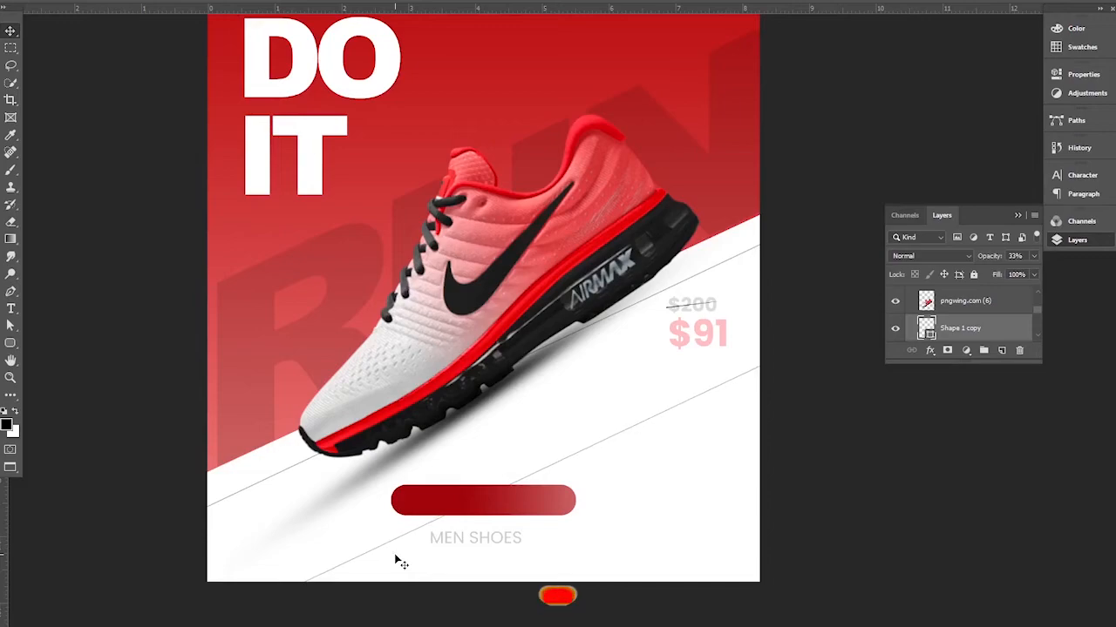
- Duplicate the MEN SHOES text onto the red button and stack the copy above the Rounded Rectangle 1 layer
{"action": "left_click", "coordinate": [459, 549]}
{"action": "mouse_move", "coordinate": [458, 533]}
{"action": "left_mouse_down"}
{"action": "mouse_move", "coordinate": [459, 491]}
{"action": "mouse_move", "coordinate": [462, 533]}
{"action": "left_mouse_up"}
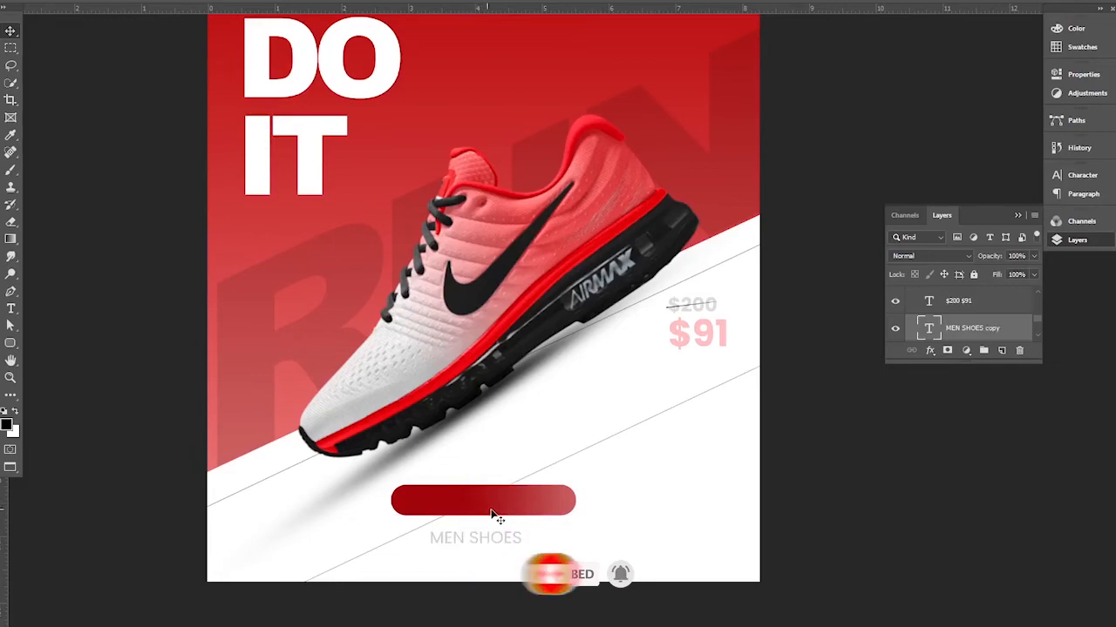
{"action": "left_click_drag", "start_coordinate": [983, 329], "coordinate": [988, 290]}
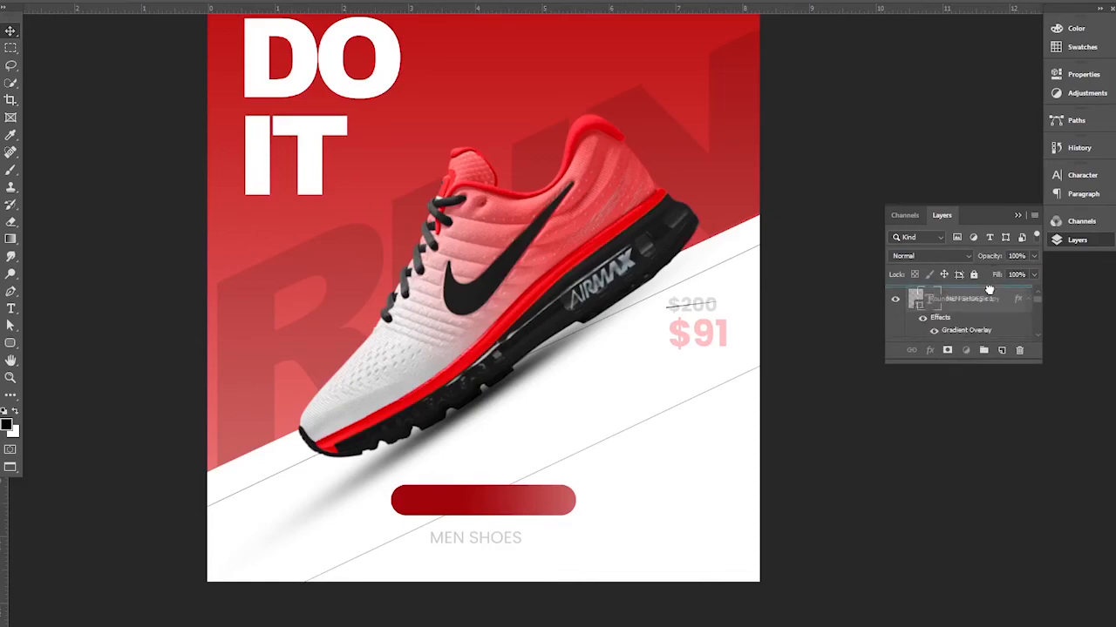
- Replace the copied text on the red button with ADD TO CART
{"action": "double_click", "coordinate": [520, 503]}
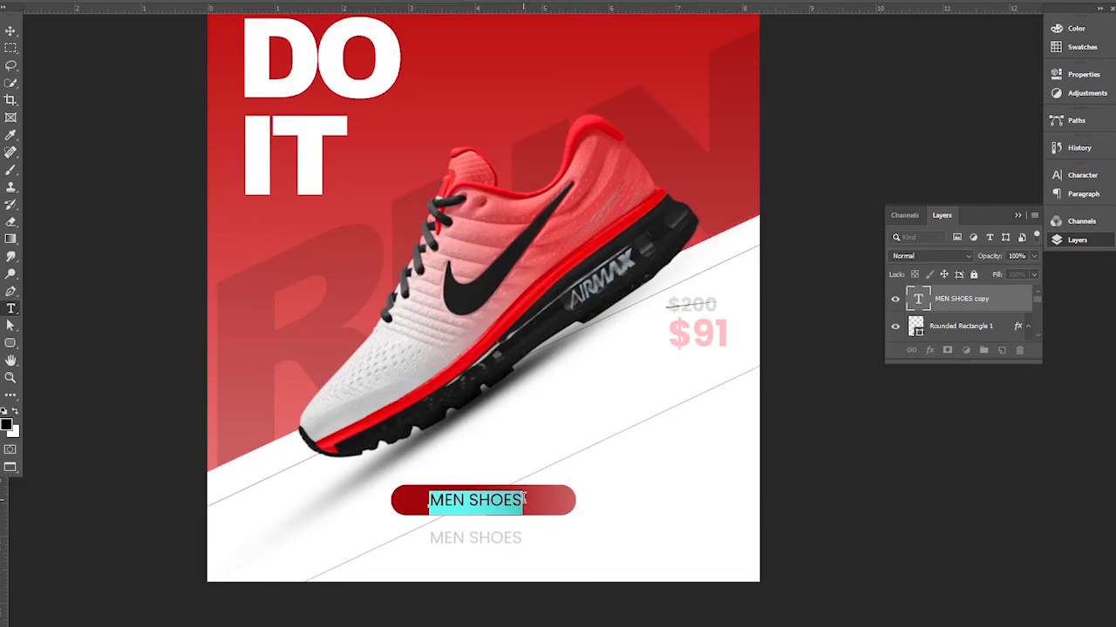
{"action": "type", "text": "ADD TO CART"}
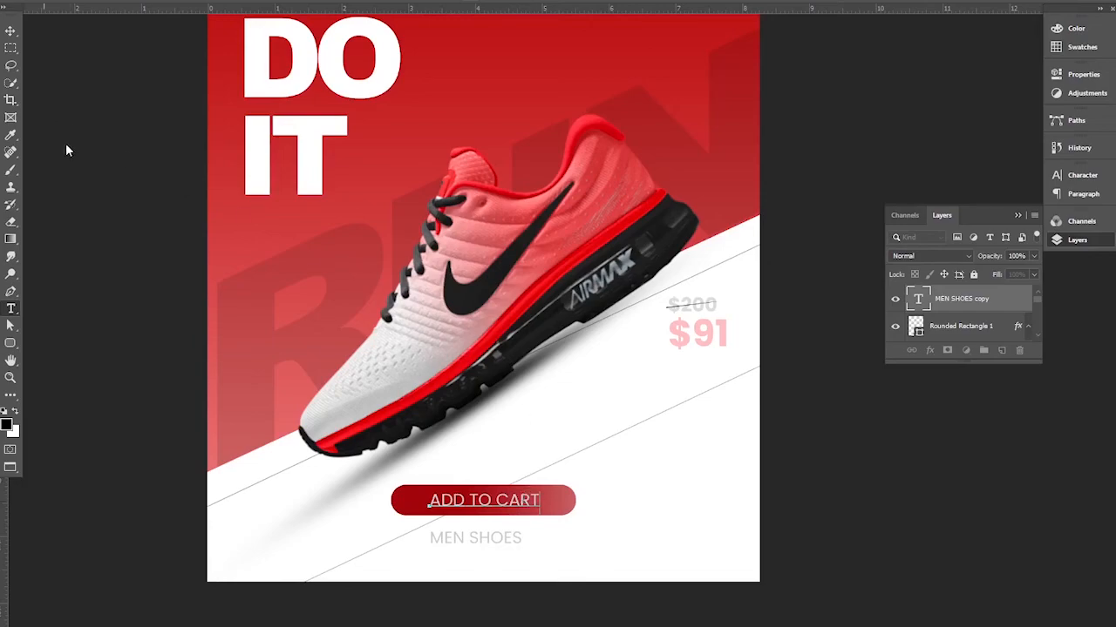
{"action": "left_click", "coordinate": [11, 31]}
- Nudge the ADD TO CART text left within the red button, leaving free space after the word CART
{"action": "key", "text": "Left"}
{"action": "key", "text": "Left"}
{"action": "key", "text": "Left"}
{"action": "key", "text": "Left"}
{"action": "key", "text": "Left"}
{"action": "key", "text": "Left"}
{"action": "key", "text": "Left"}
{"action": "key", "text": "Left"}
{"action": "key", "text": "Left"}
{"action": "key", "text": "Left"}
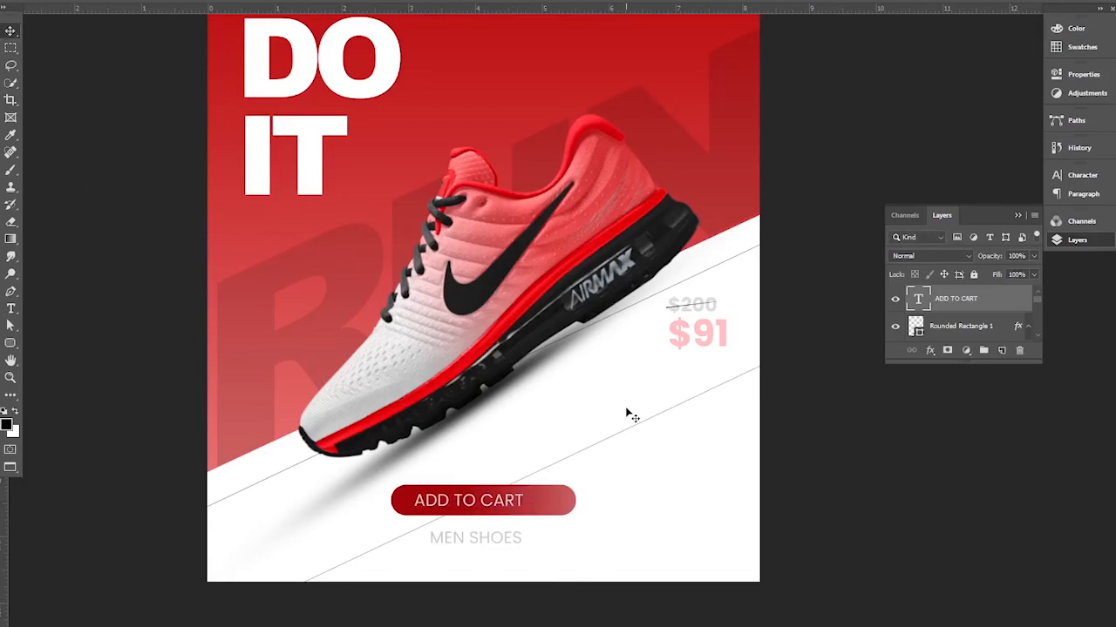
- Set up the Custom Shape tool with the solid right-pointing chevron preset from the arrow shapes
{"action": "right_click", "coordinate": [14, 347]}
{"action": "left_click", "coordinate": [69, 397]}
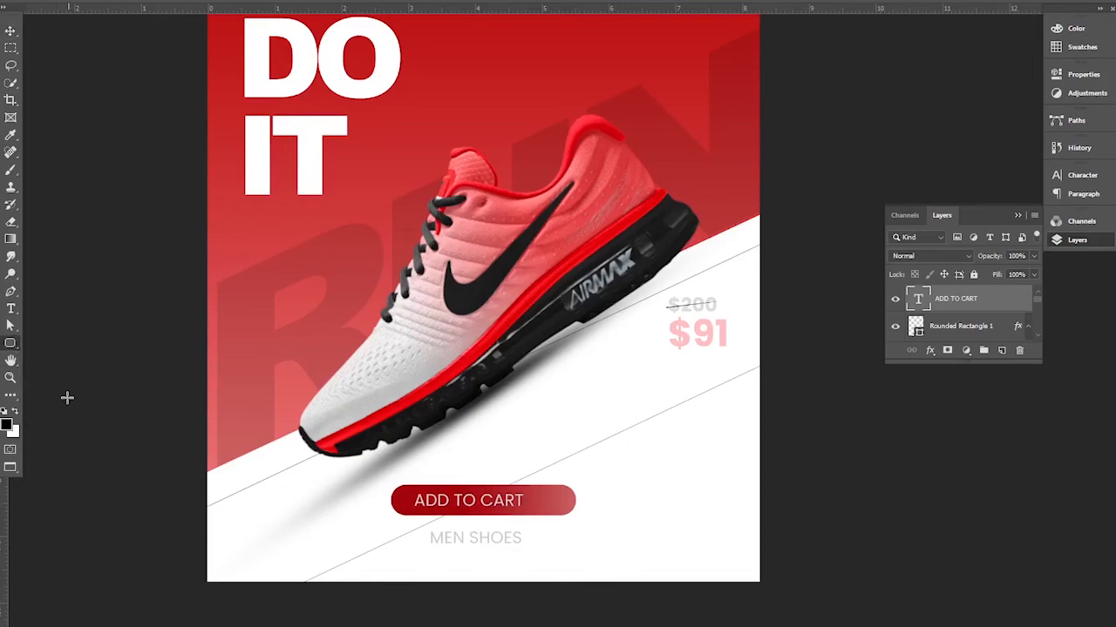
{"action": "right_click", "coordinate": [13, 345]}
{"action": "left_click", "coordinate": [50, 410]}
{"action": "left_click", "coordinate": [533, 1]}
{"action": "scroll", "coordinate": [555, 55], "scroll_direction": "down", "scroll_amount": 5}
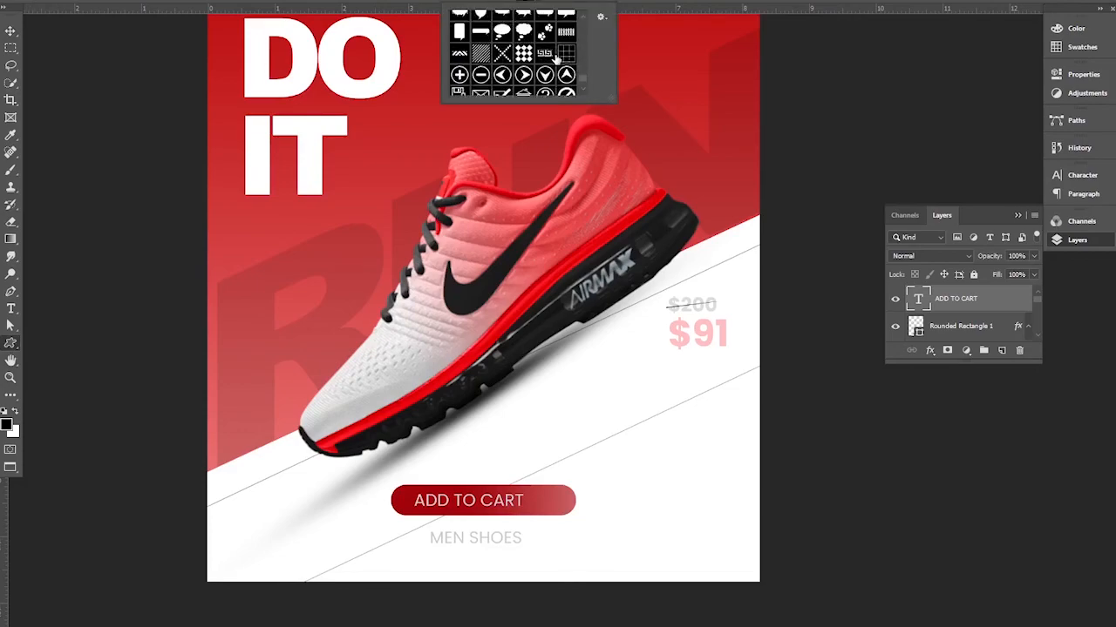
{"action": "scroll", "coordinate": [555, 55], "scroll_direction": "down", "scroll_amount": 8}
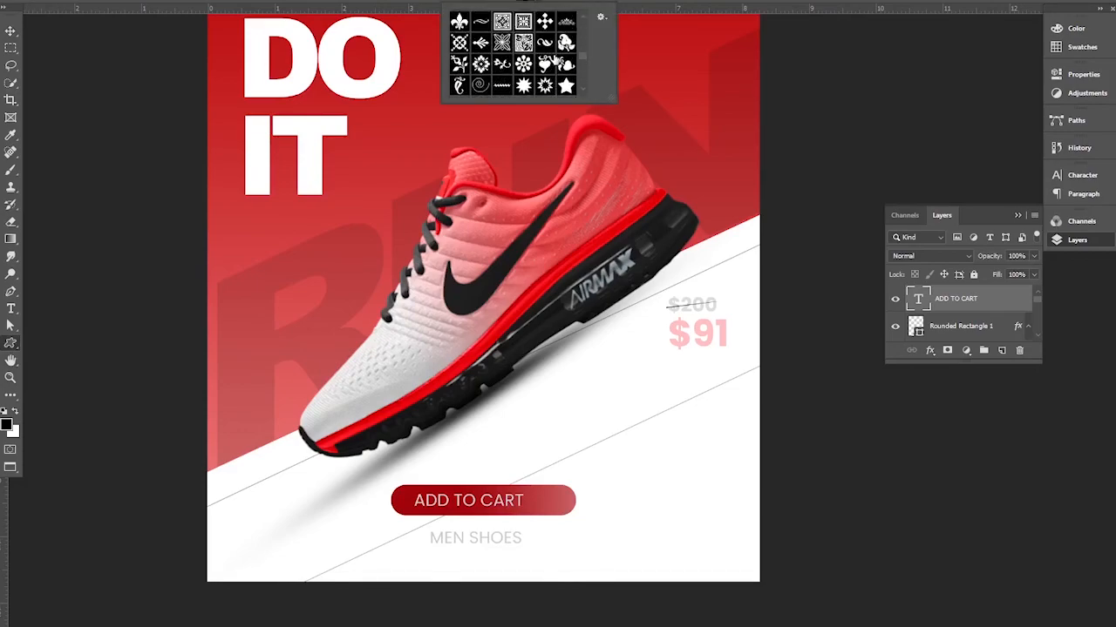
{"action": "scroll", "coordinate": [556, 57], "scroll_direction": "down", "scroll_amount": 10}
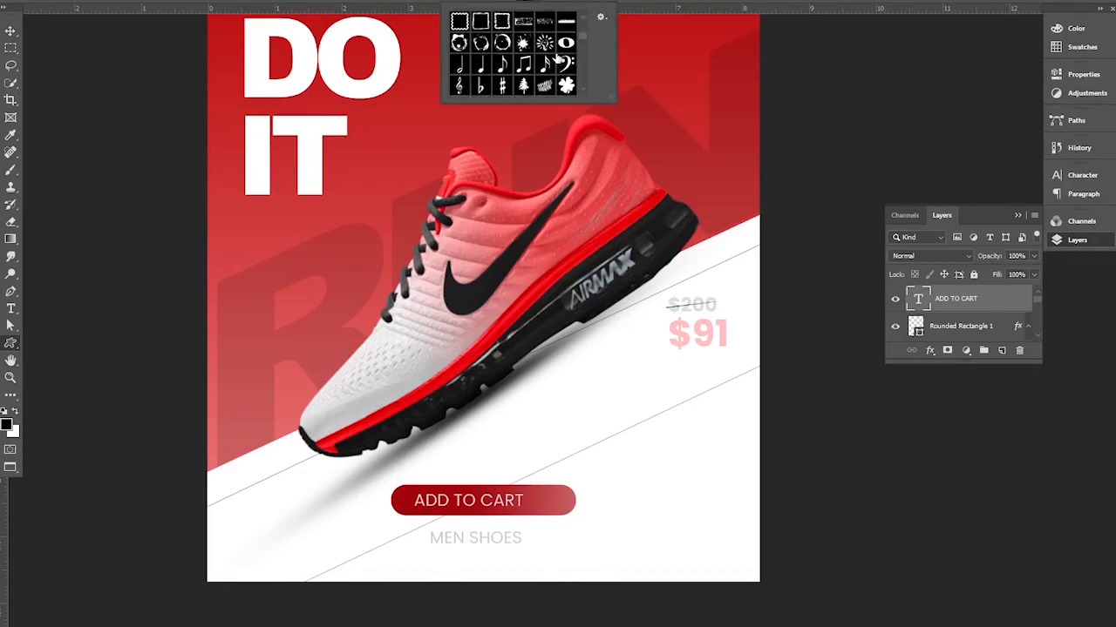
{"action": "scroll", "coordinate": [559, 57], "scroll_direction": "up", "scroll_amount": 1}
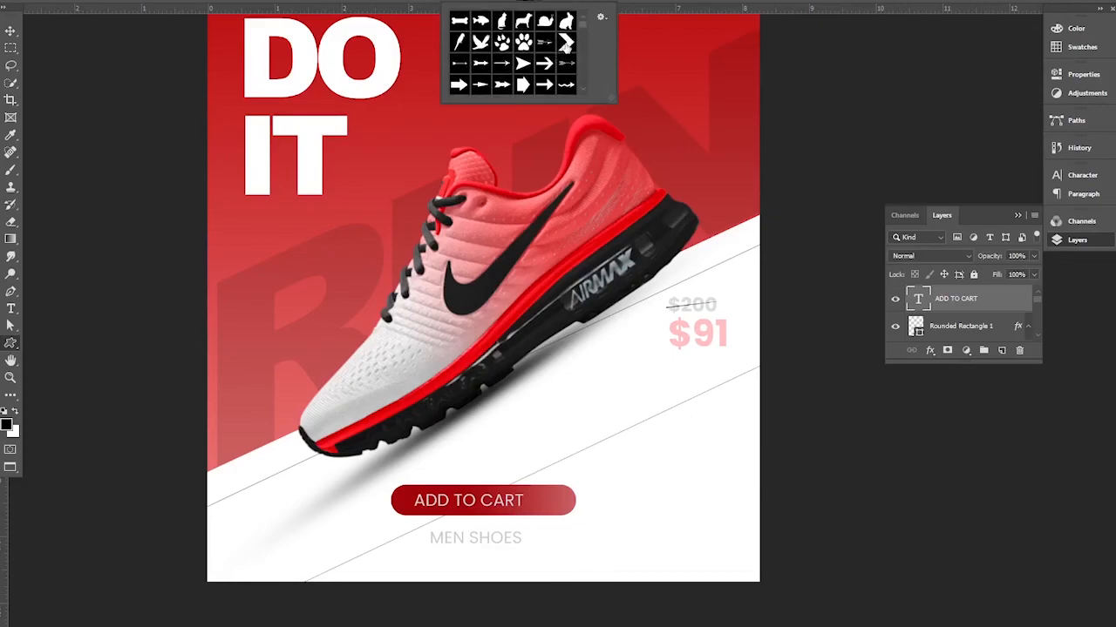
{"action": "left_click", "coordinate": [715, 8]}
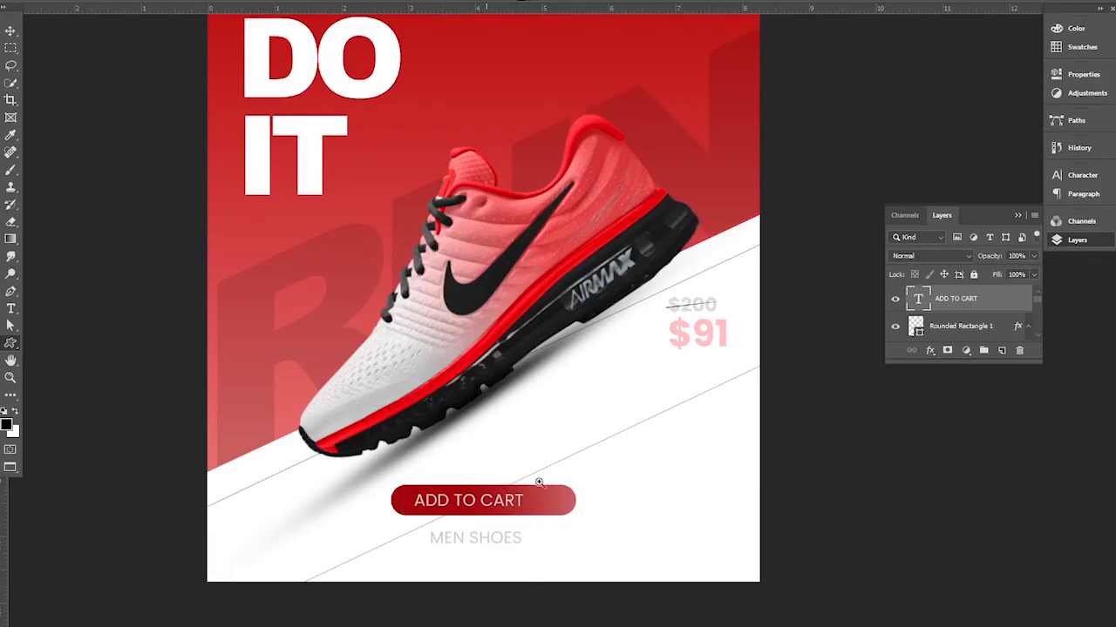
- Draw a small right-pointing chevron on the red button after the ADD TO CART text and fill it white
{"action": "left_click_drag", "start_coordinate": [525, 471], "coordinate": [575, 511]}
{"action": "left_click_drag", "start_coordinate": [642, 560], "coordinate": [493, 240]}
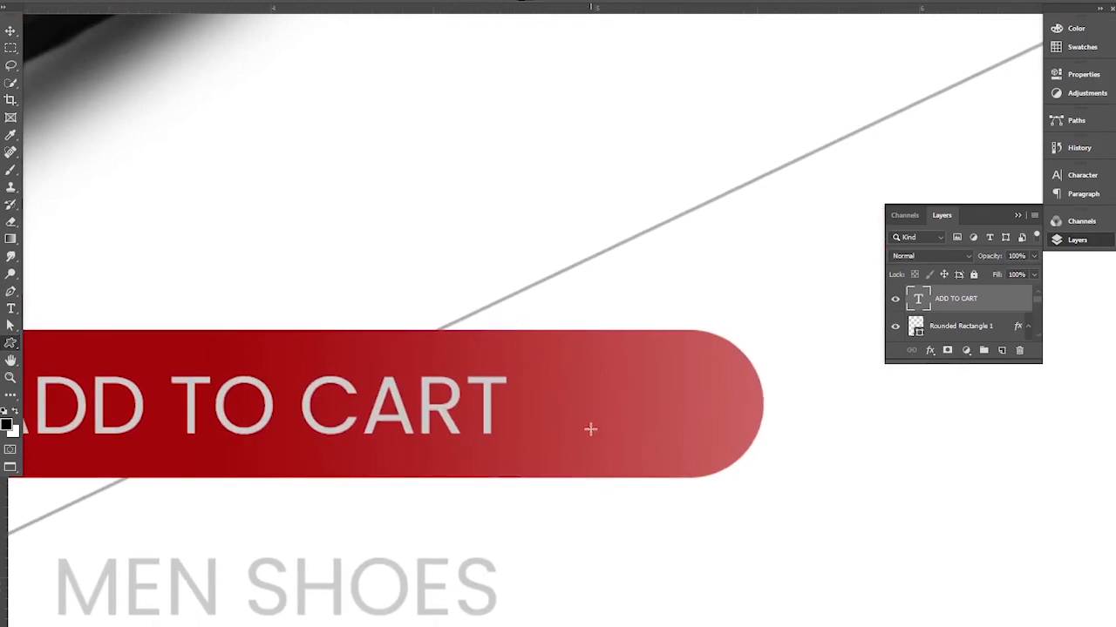
{"action": "left_click_drag", "start_coordinate": [598, 403], "coordinate": [649, 432]}
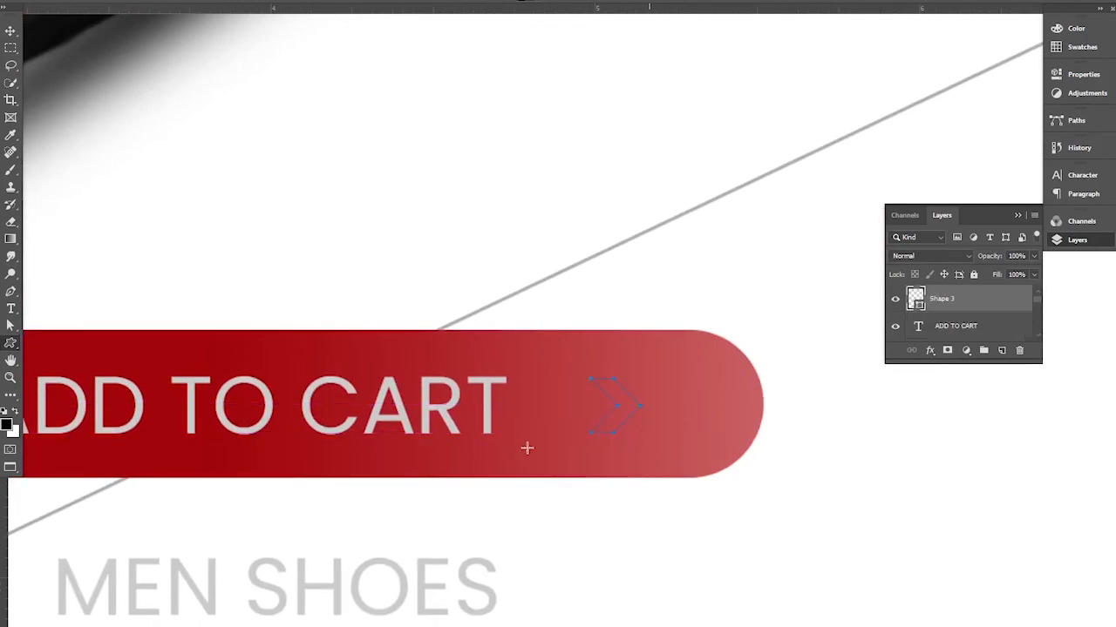
{"action": "left_click", "coordinate": [152, 2]}
{"action": "left_click", "coordinate": [81, 62]}
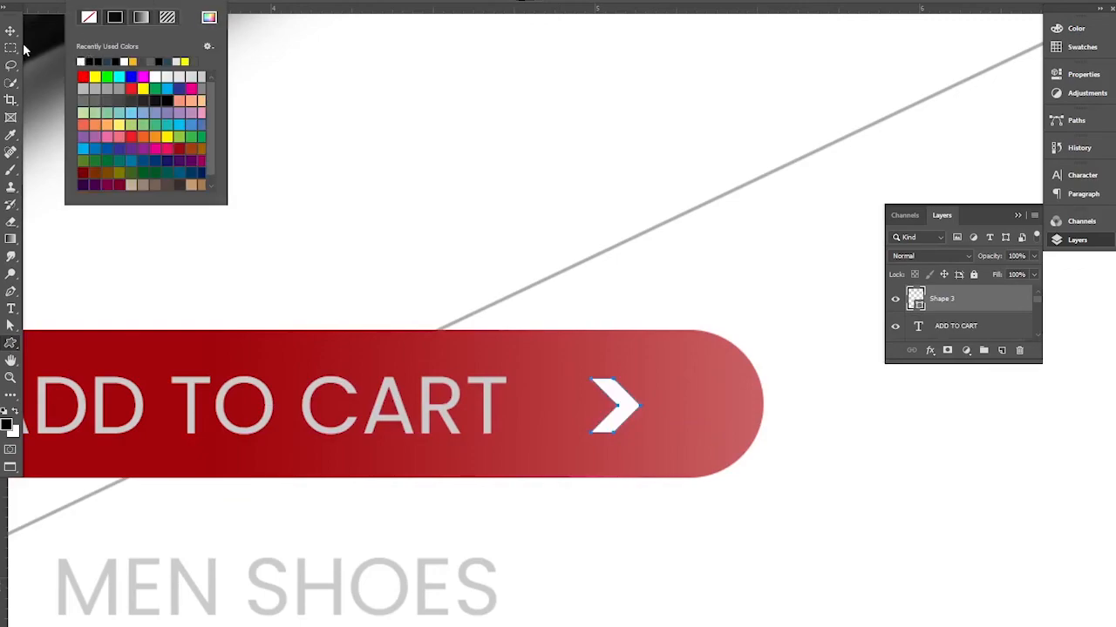
{"action": "left_click", "coordinate": [9, 32]}
- Examine the whole poster layout with the ADD TO CART button and its chevron
{"action": "left_click", "coordinate": [557, 303], "text": "alt"}
{"action": "left_click", "coordinate": [559, 303], "text": "alt"}
{"action": "left_click_drag", "start_coordinate": [563, 91], "coordinate": [544, 381]}
{"action": "left_click", "coordinate": [540, 302], "text": "alt"}
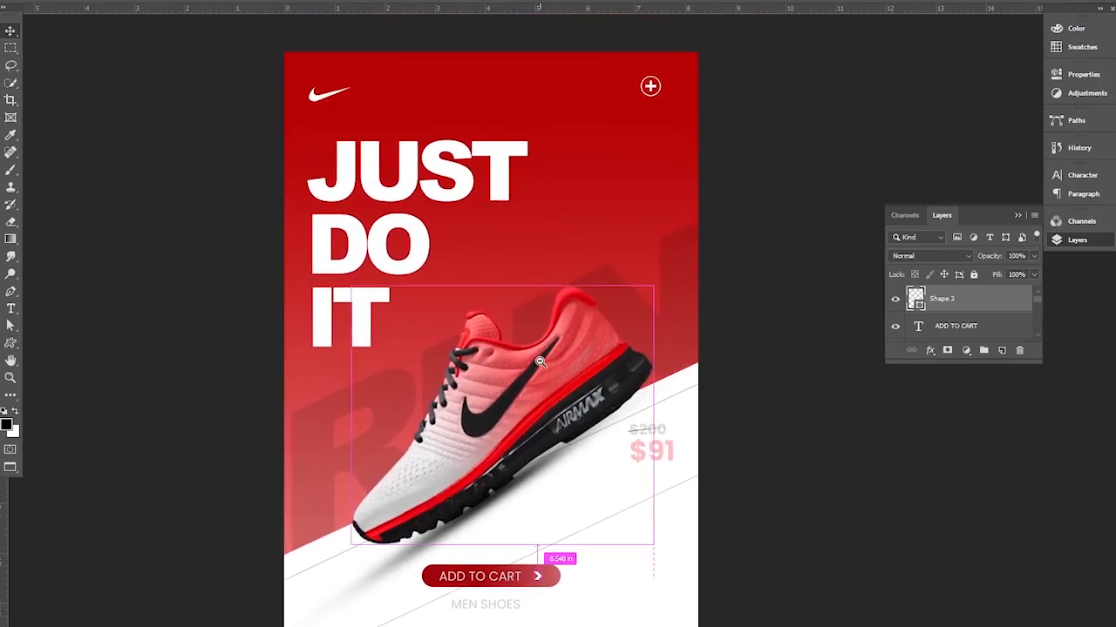
{"action": "left_click", "coordinate": [544, 366], "text": "alt"}
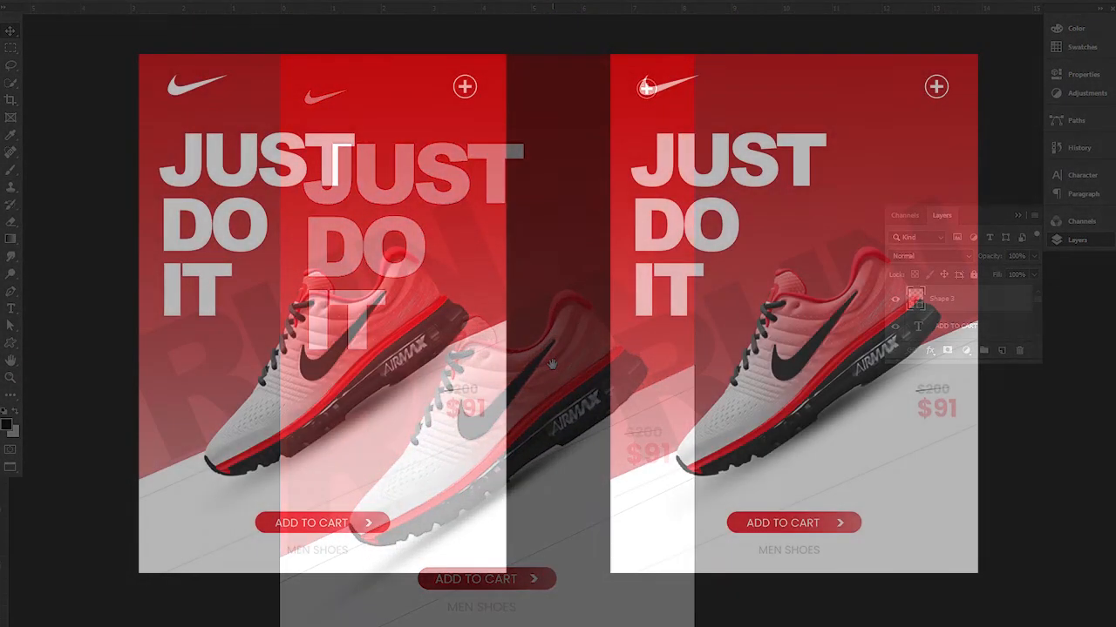